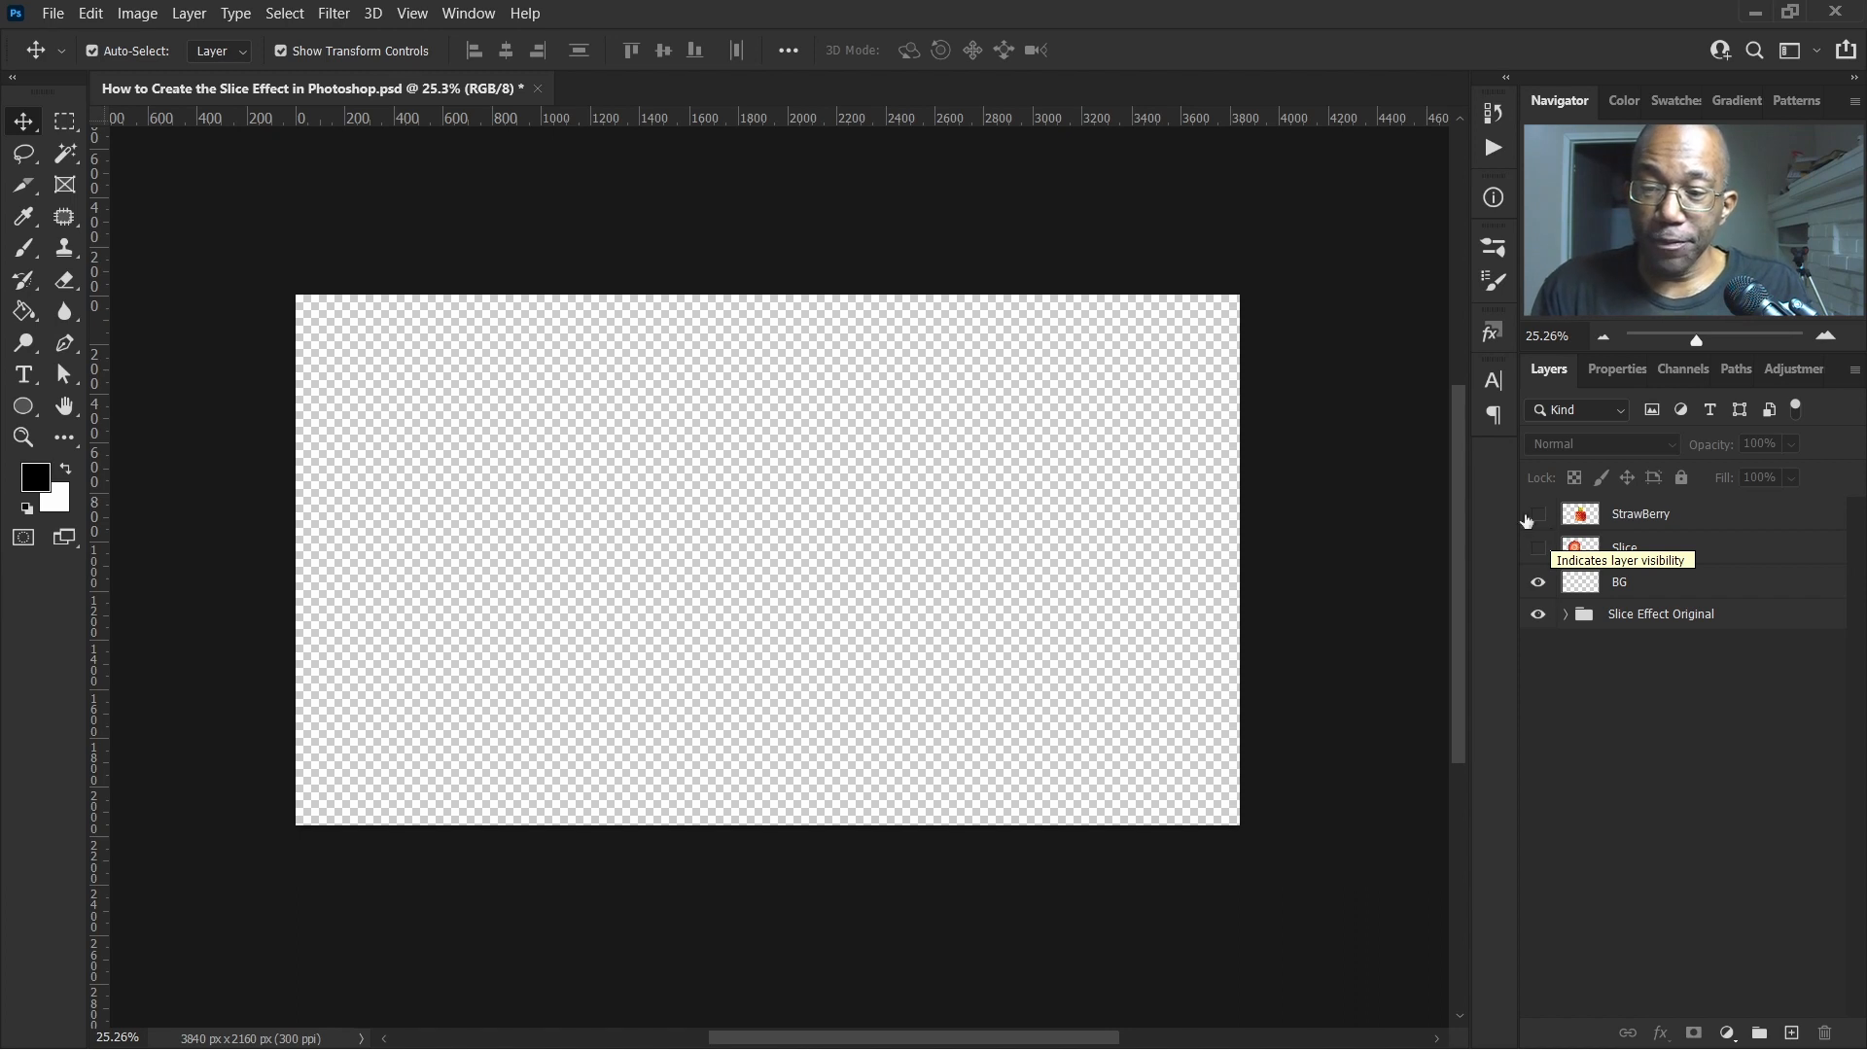
# Show the StrawBerry layer while keeping the Slice layer hidden
pyautogui.click(1537, 515)
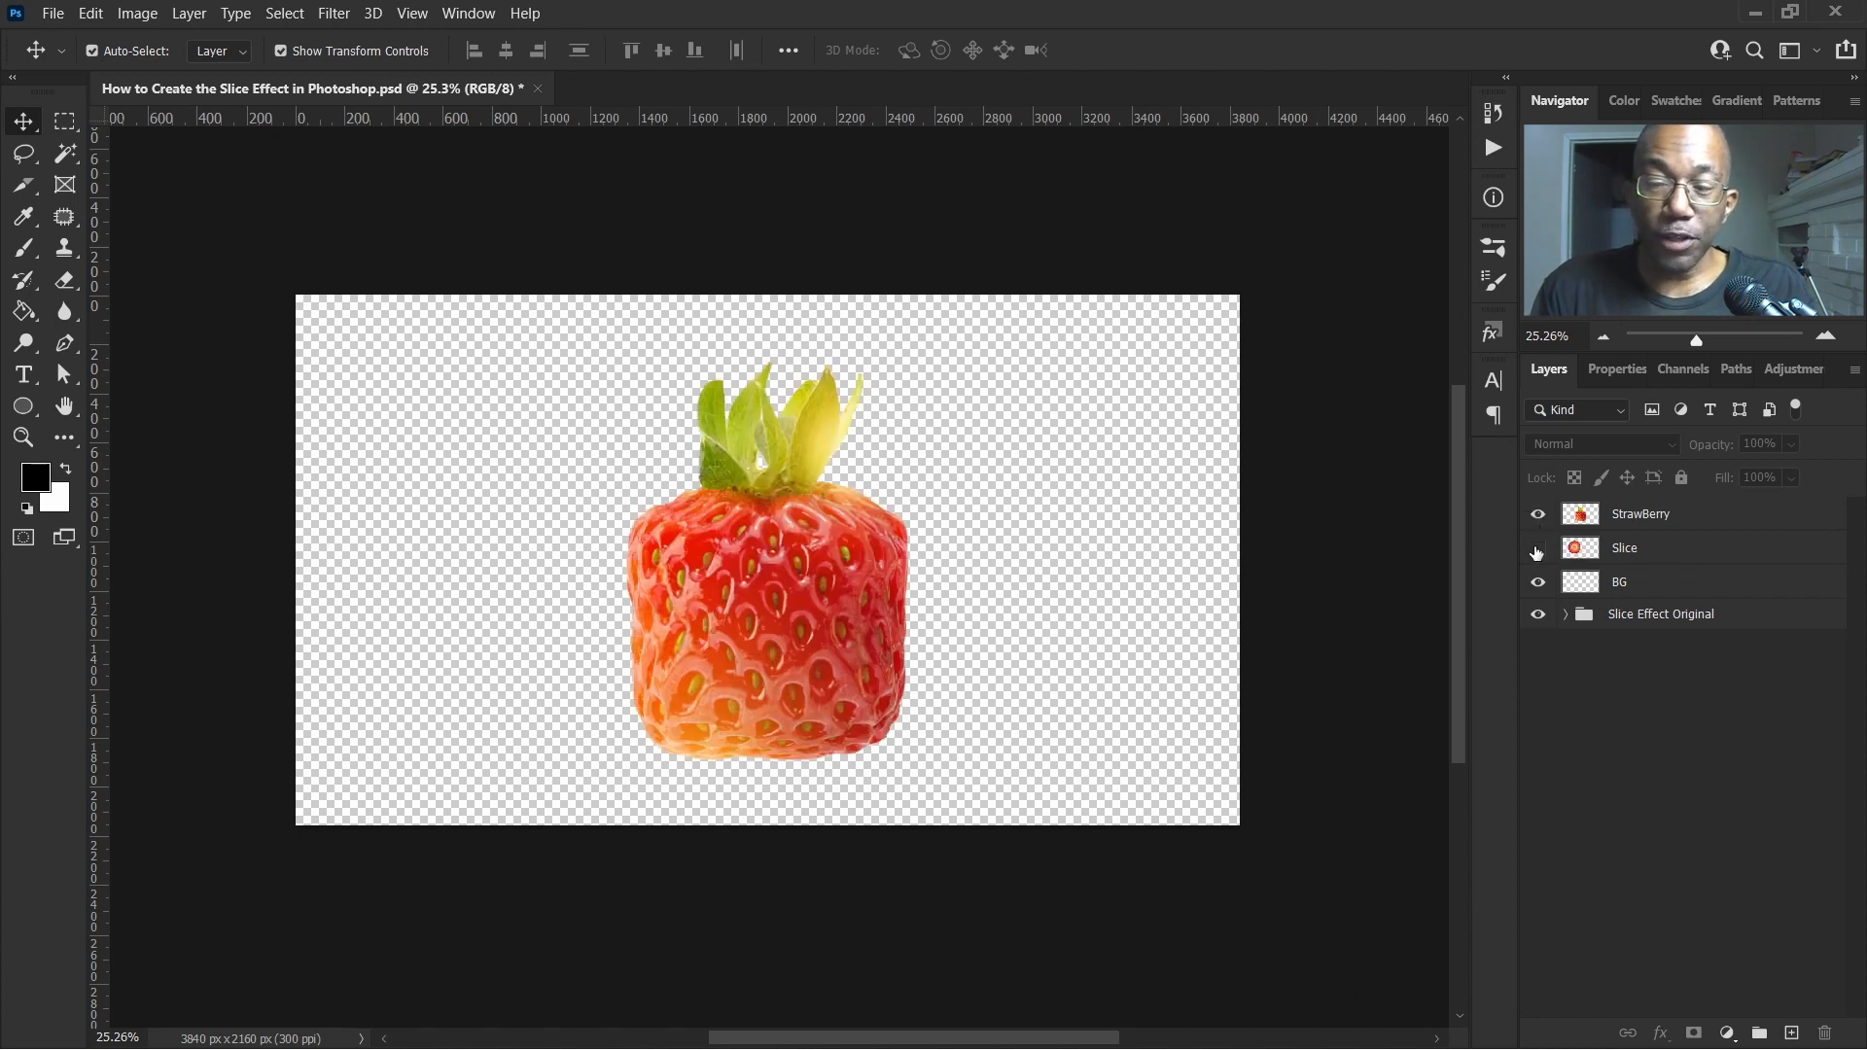
pyautogui.click(1539, 550)
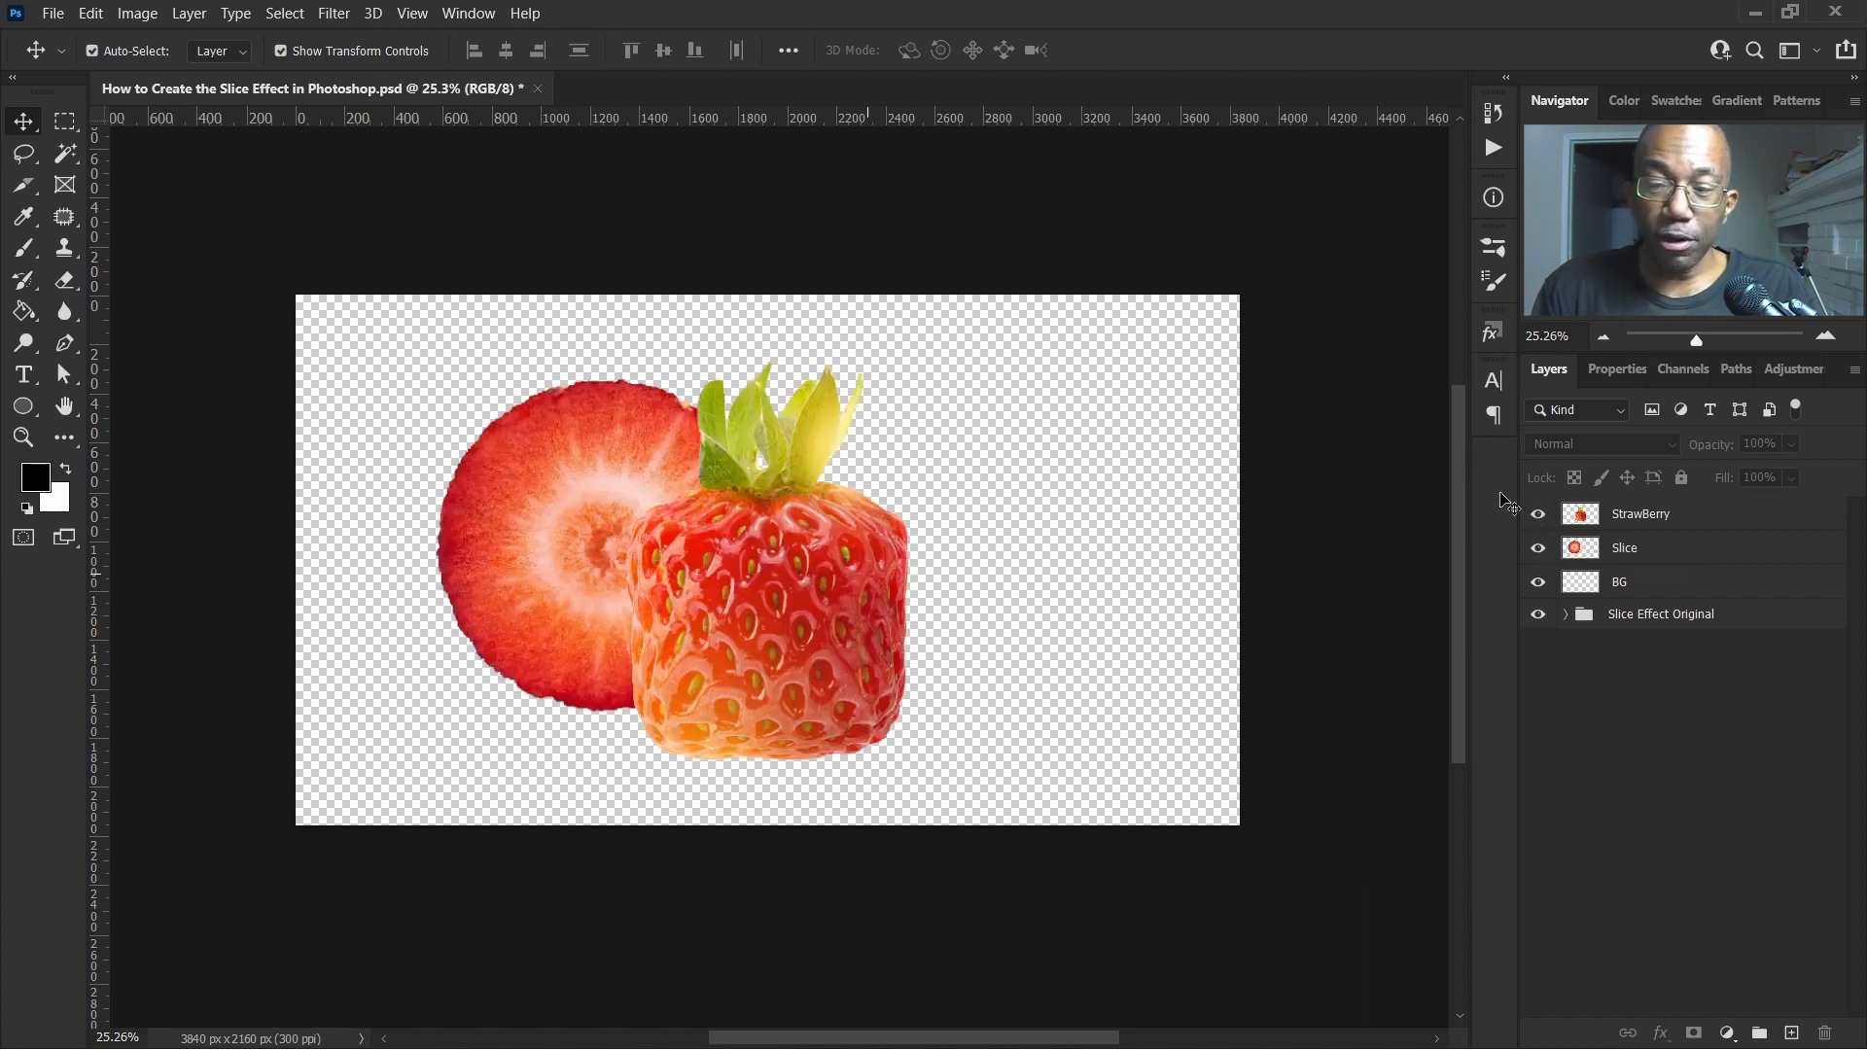
pyautogui.click(1537, 551)
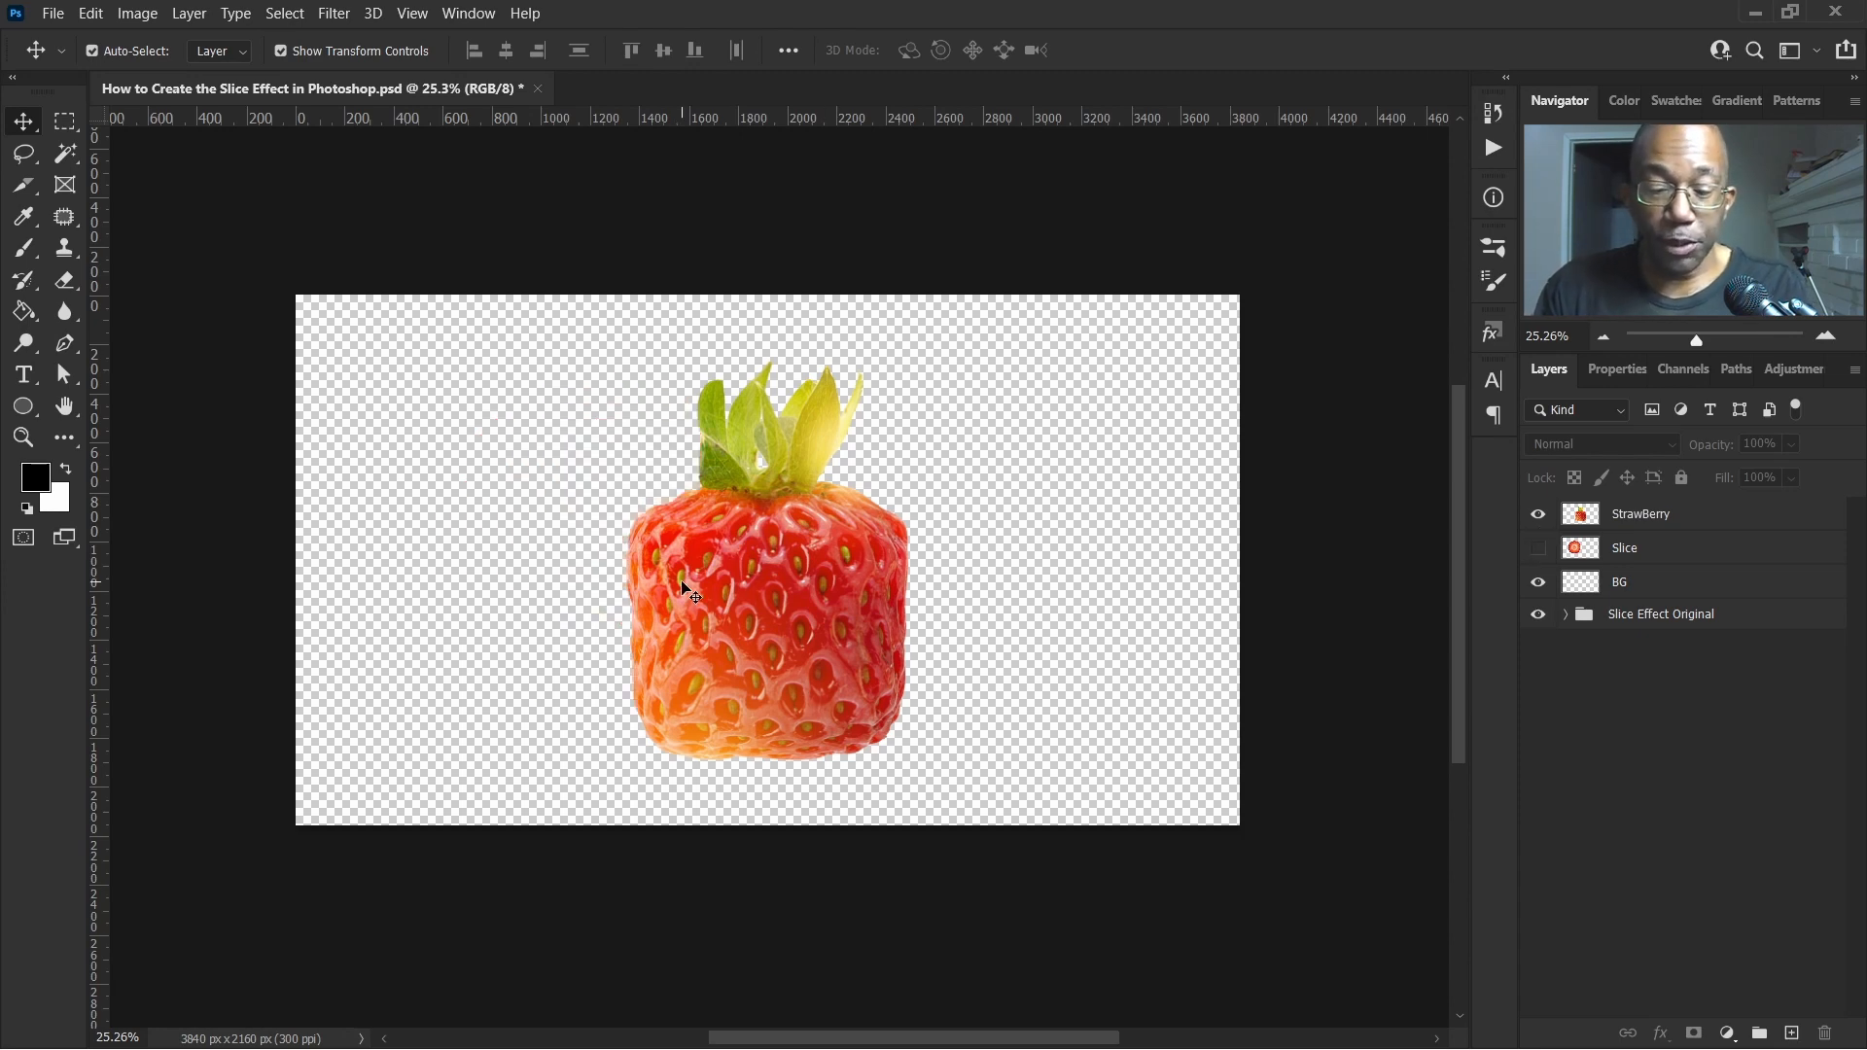
# Draw a closed Pen path with a curved top edge around the lower part of the strawberry
pyautogui.press('p')
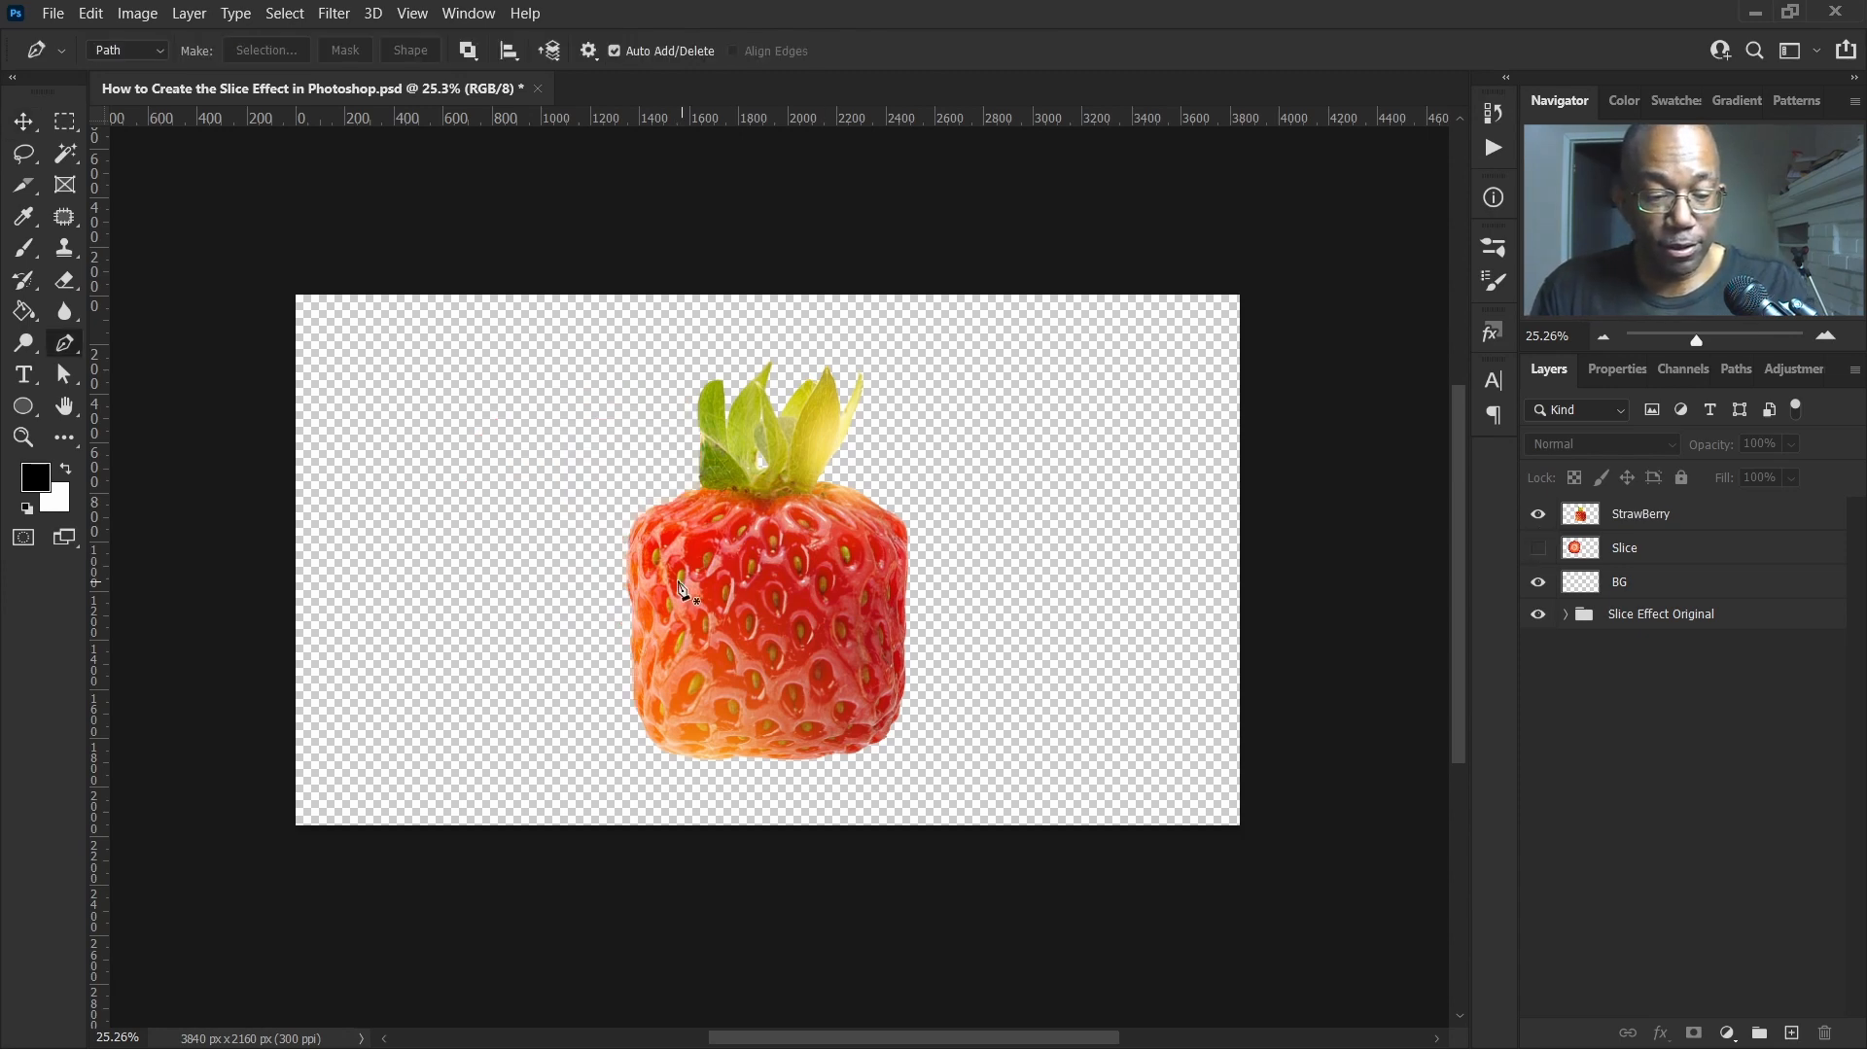
pyautogui.click(584, 618)
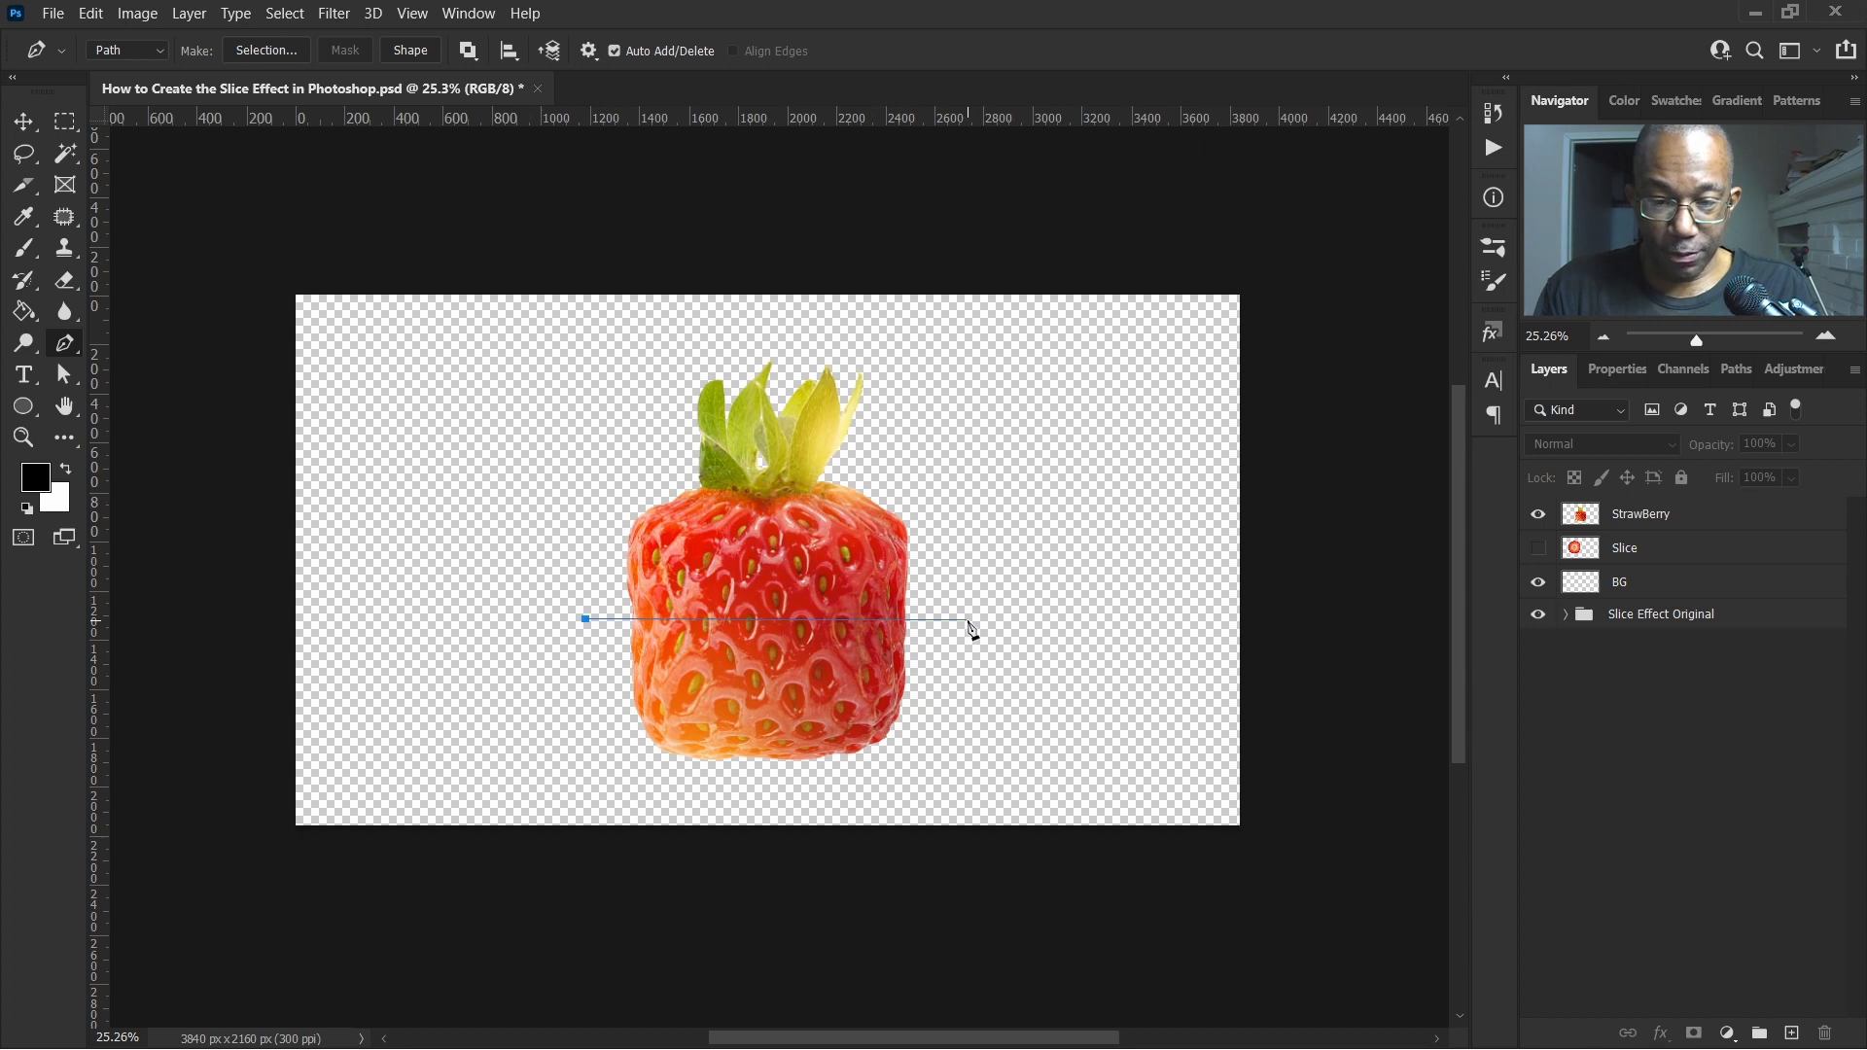
pyautogui.moveTo(1034, 596); pyautogui.dragTo(1002, 645)
pyautogui.click(976, 692)
pyautogui.click(891, 793)
pyautogui.click(713, 798)
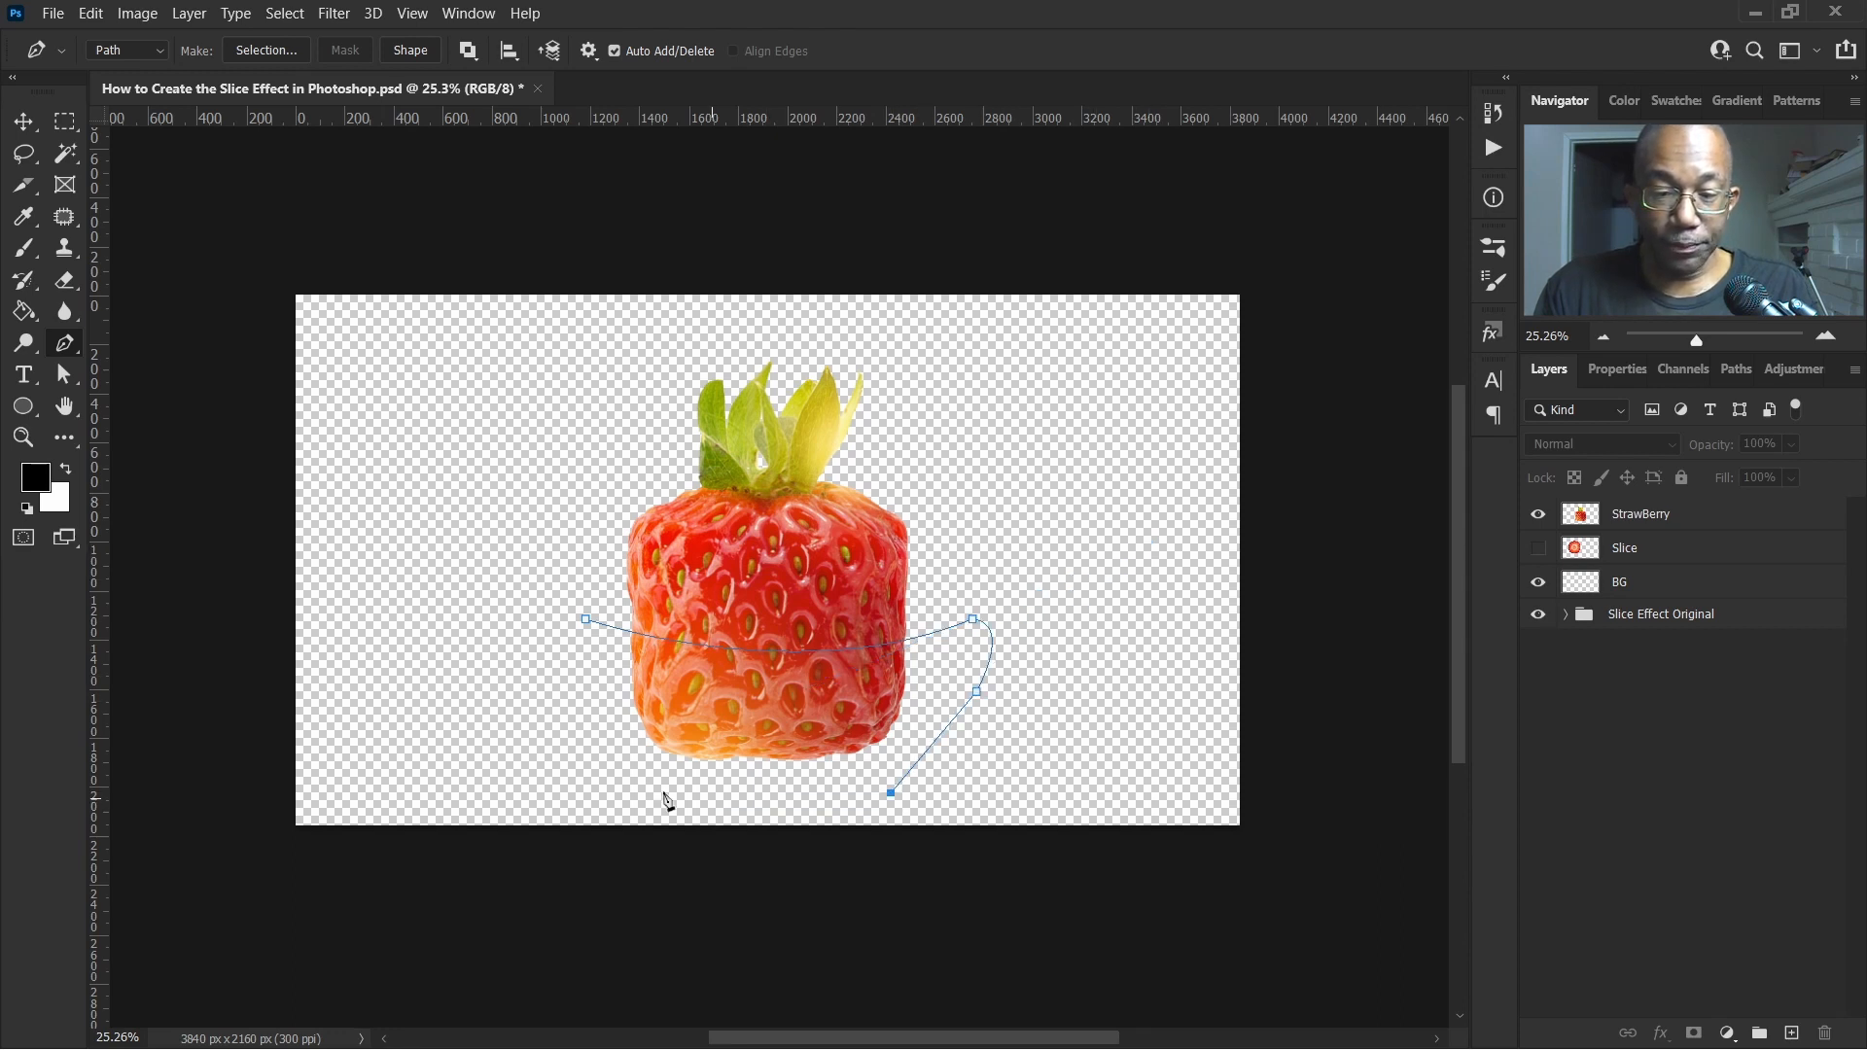
pyautogui.click(586, 747)
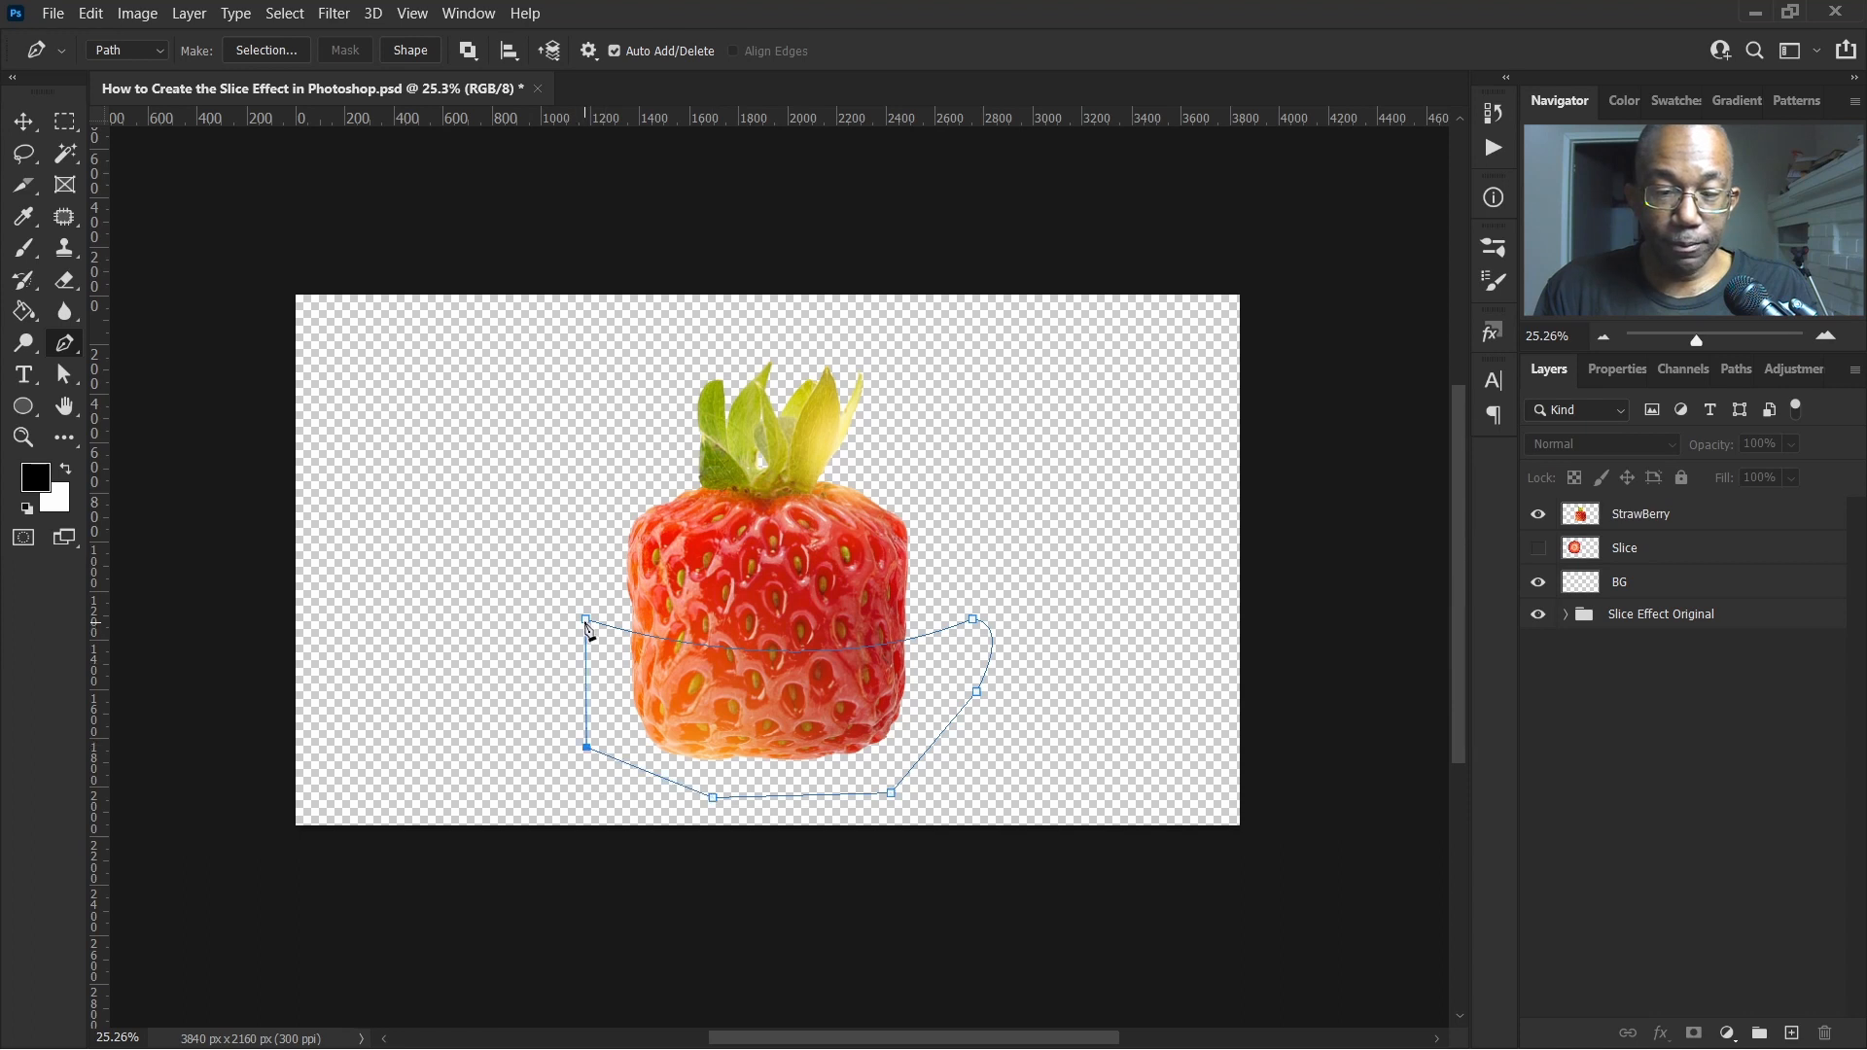
pyautogui.click(585, 620)
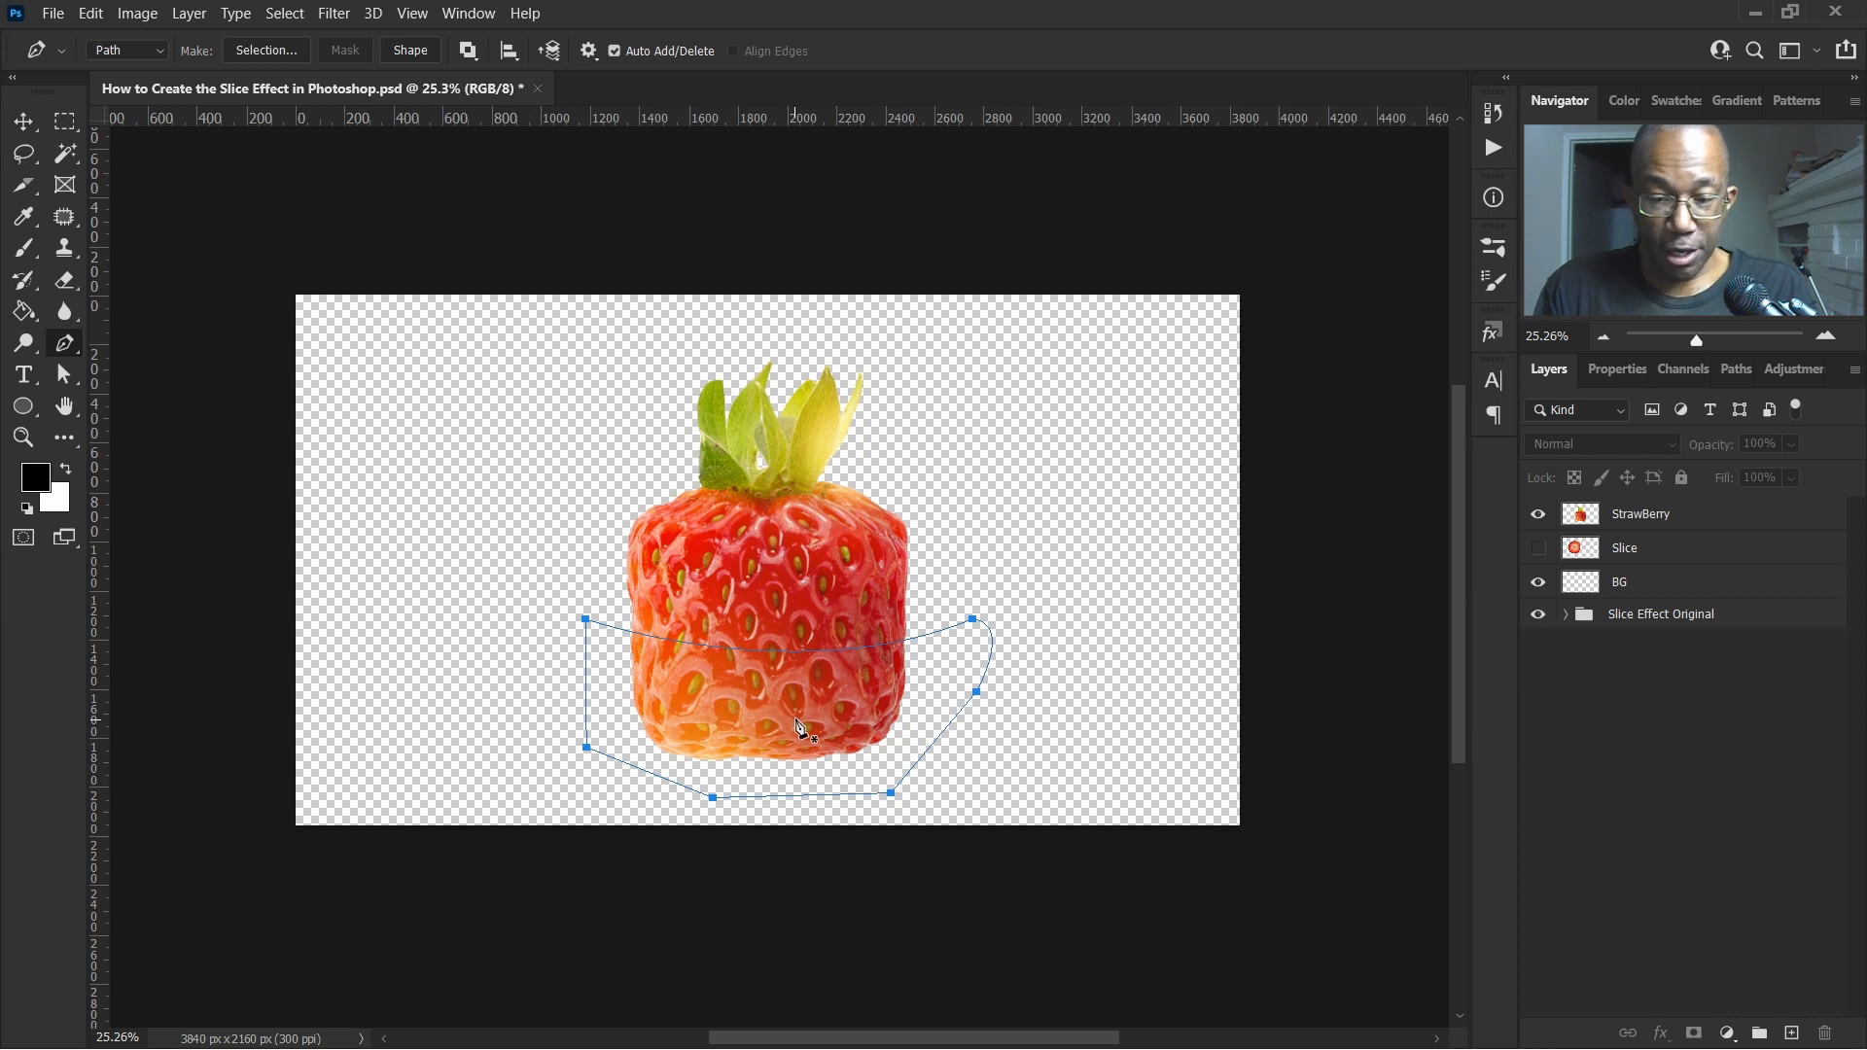
# Turn the path into a new selection with a 0 pixel feather radius, anti-aliased
pyautogui.rightClick(714, 692)
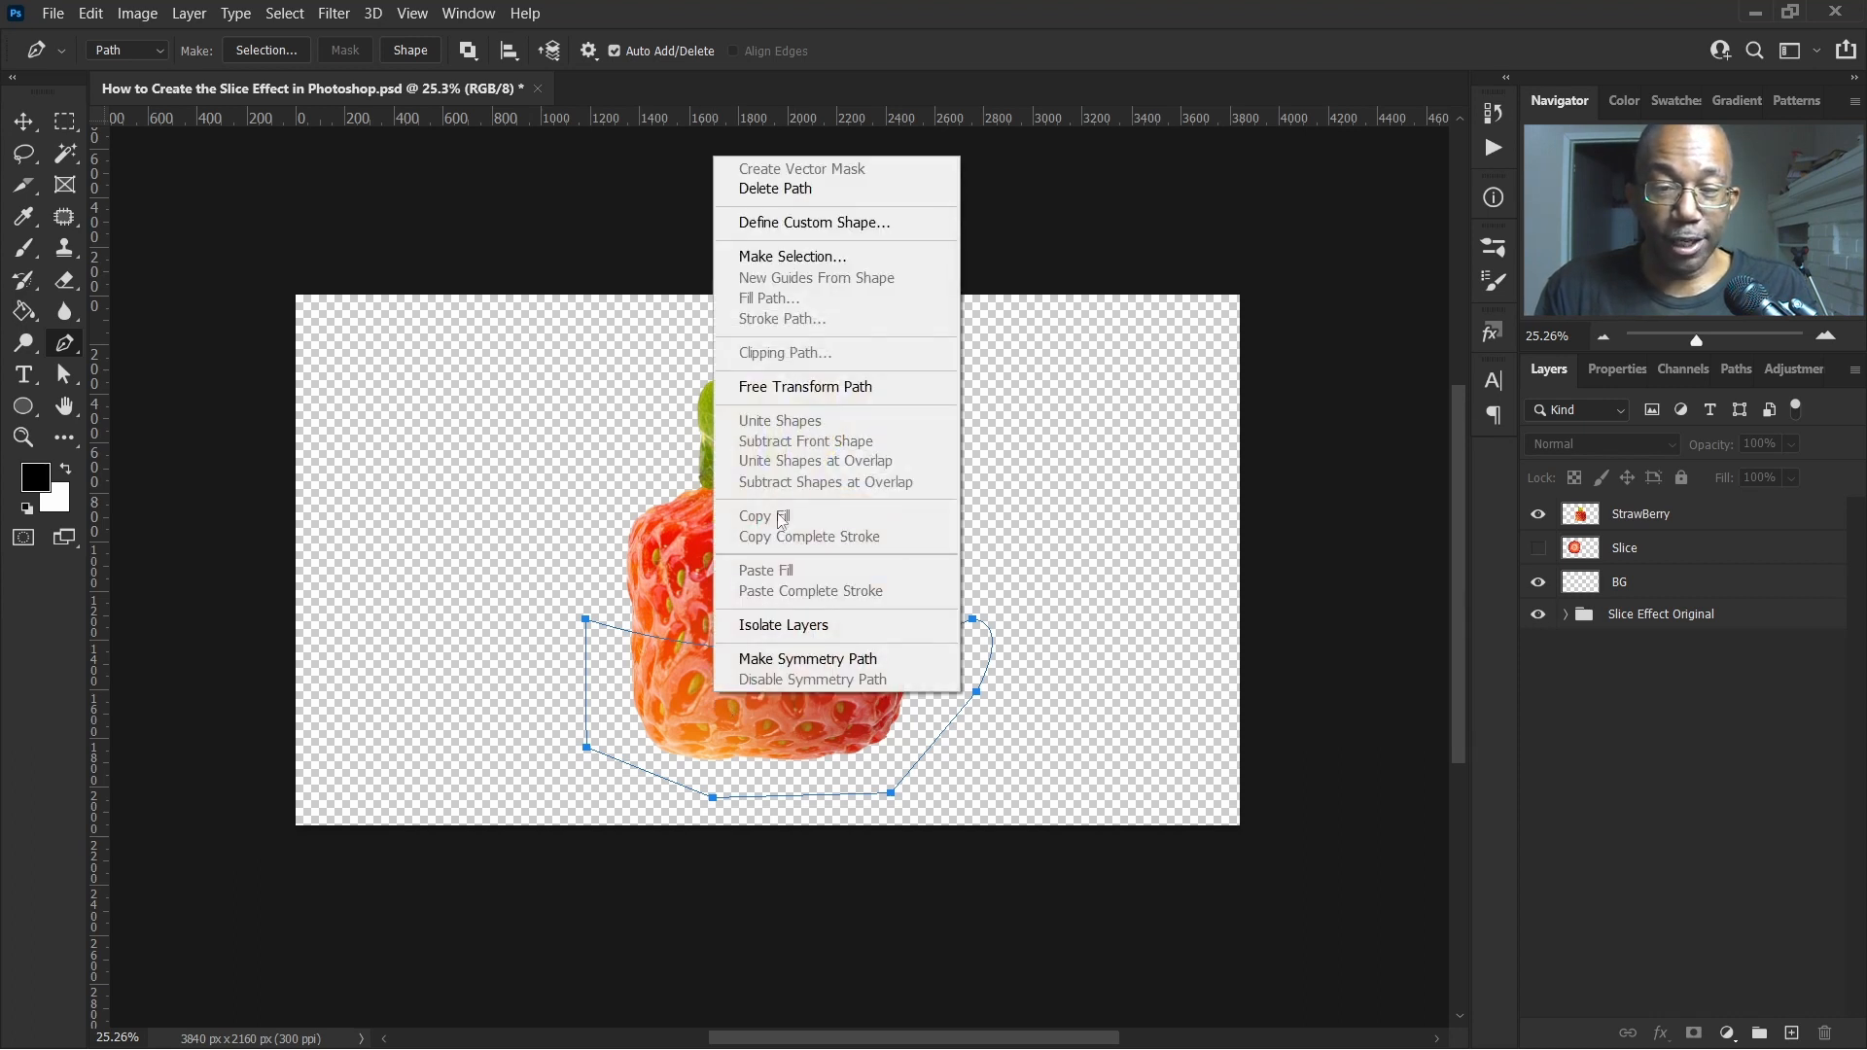
pyautogui.click(833, 258)
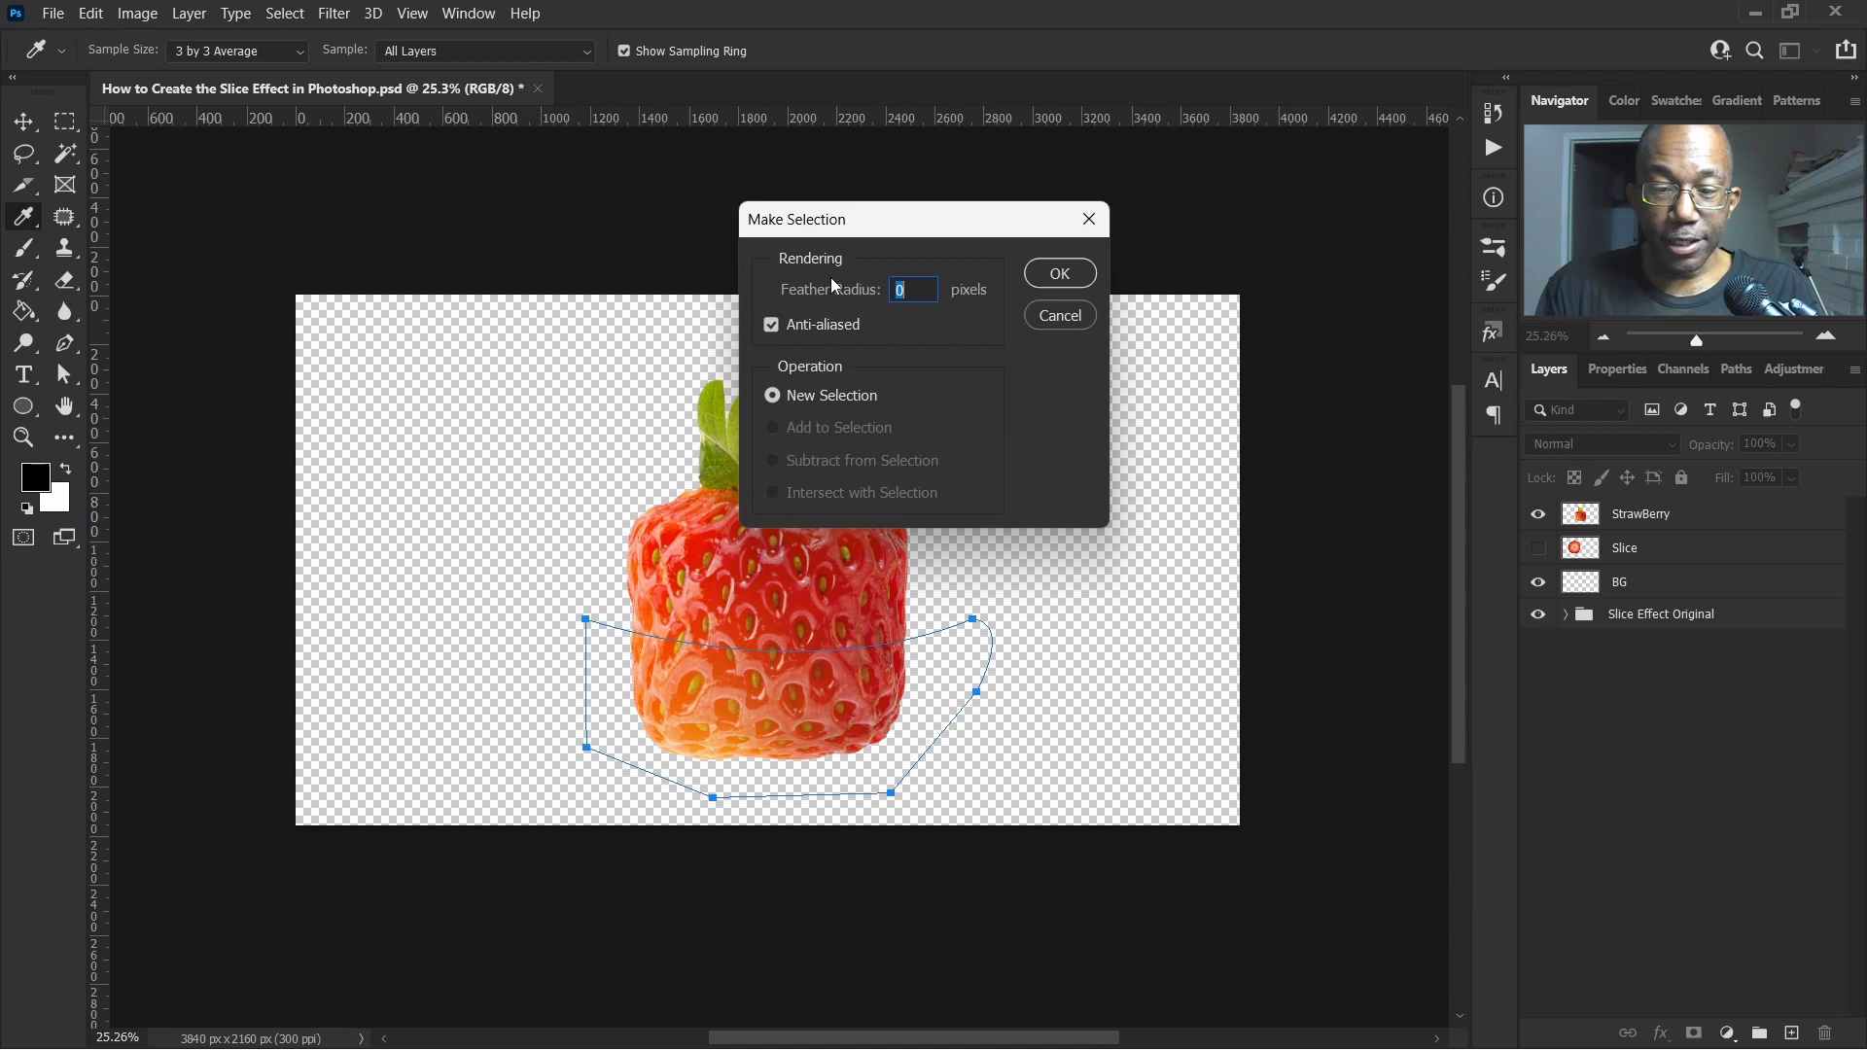
pyautogui.click(1060, 273)
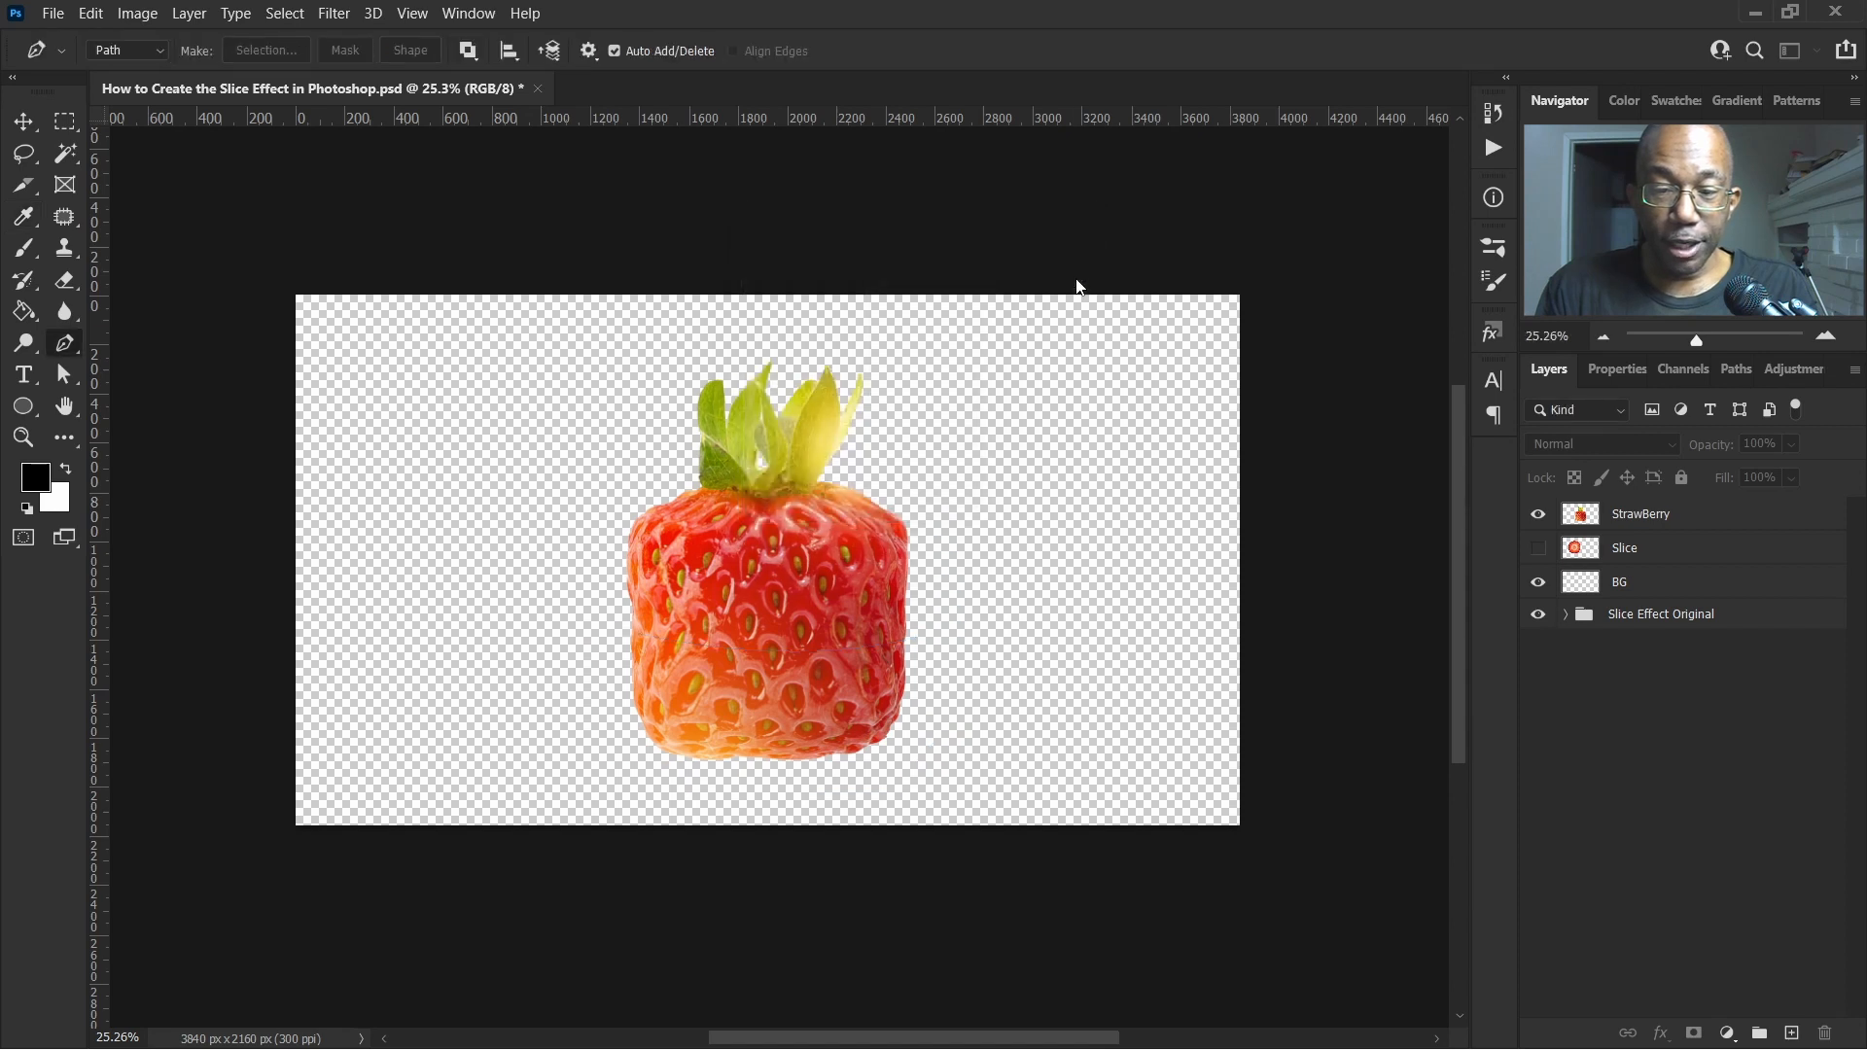
# Cut the selected lower part of the StrawBerry layer onto its own new layer
pyautogui.click(1705, 516)
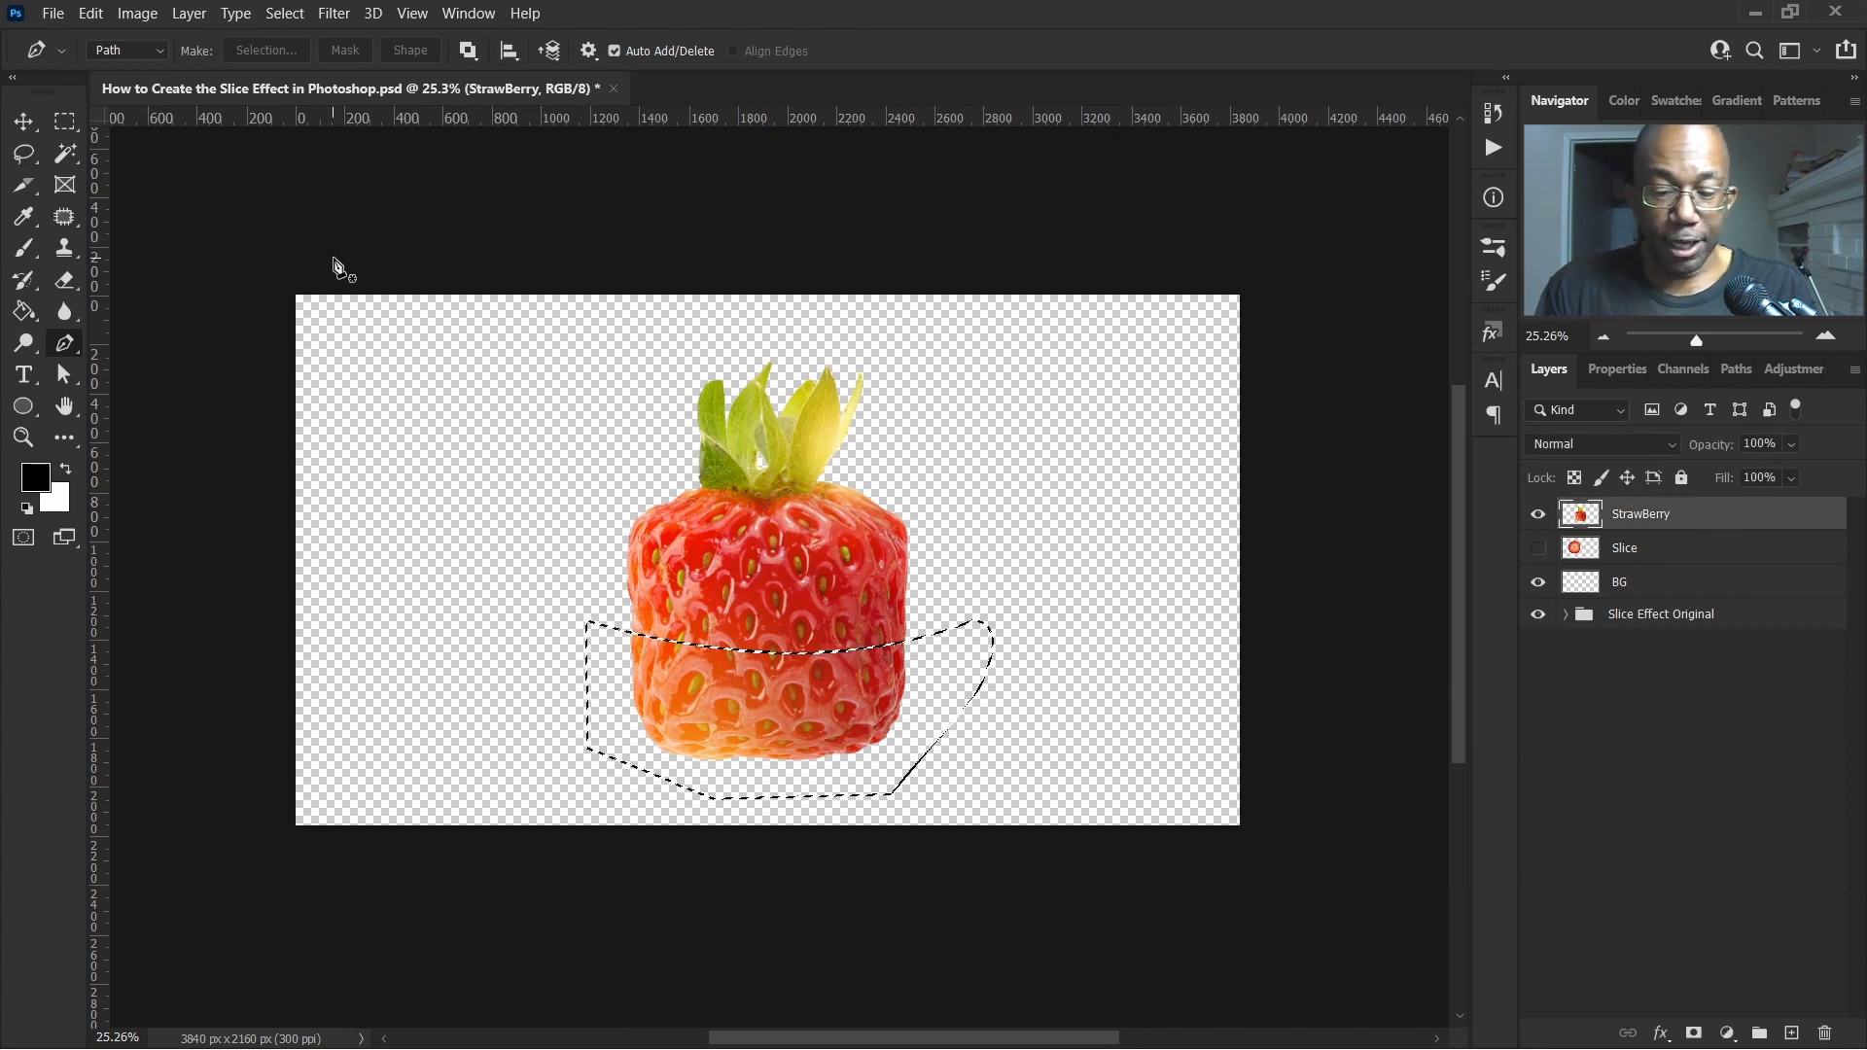
pyautogui.press('m')
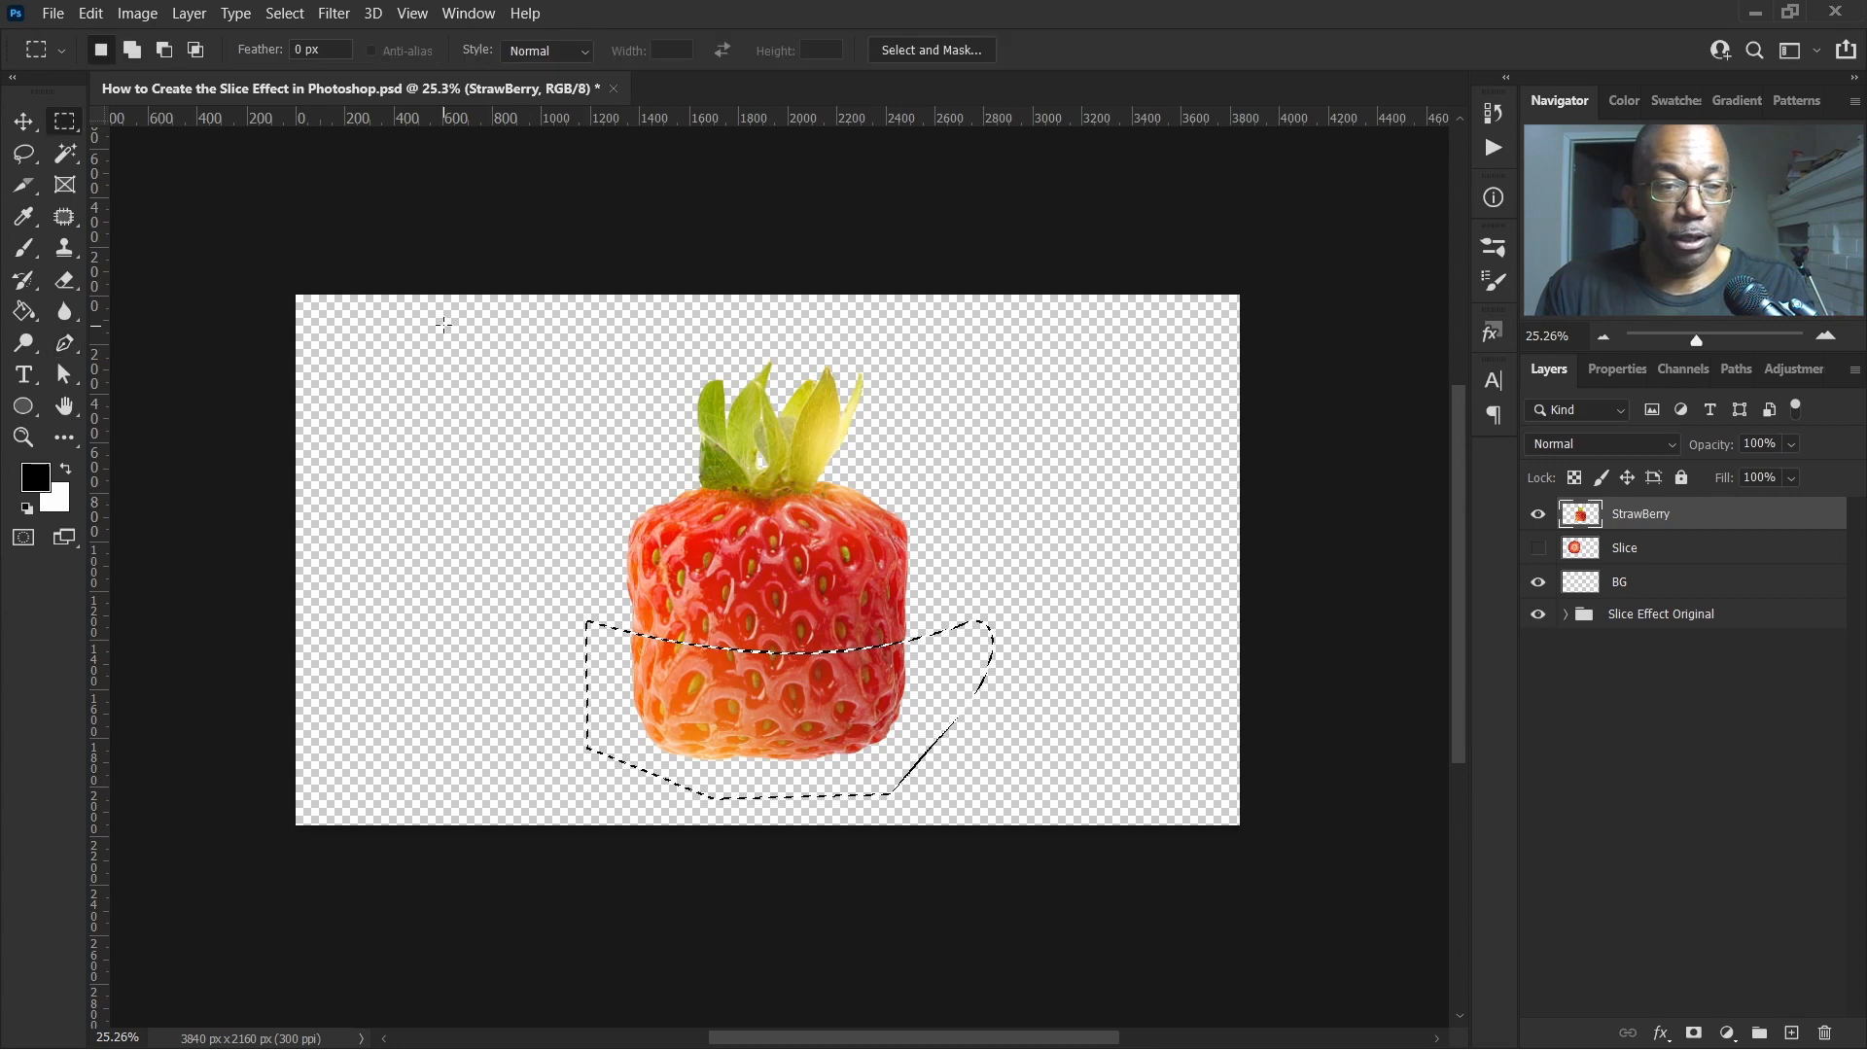
pyautogui.rightClick(774, 714)
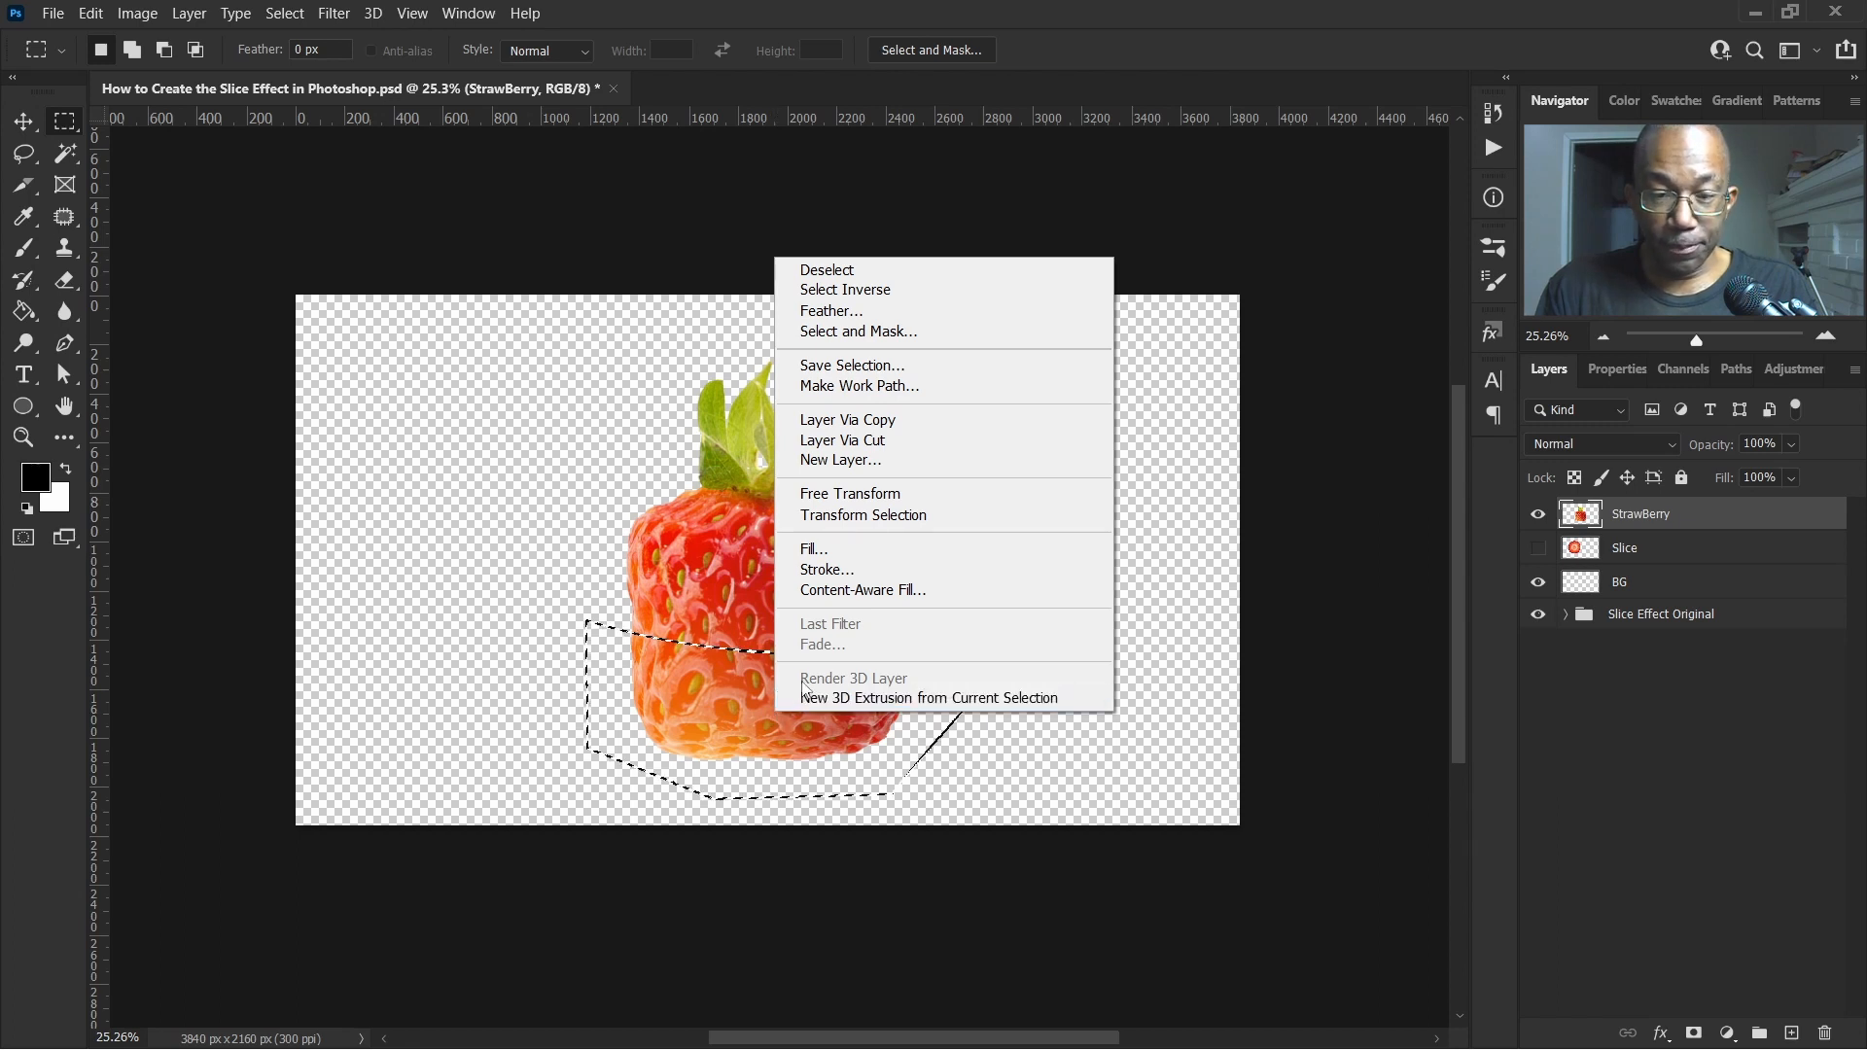
pyautogui.click(894, 443)
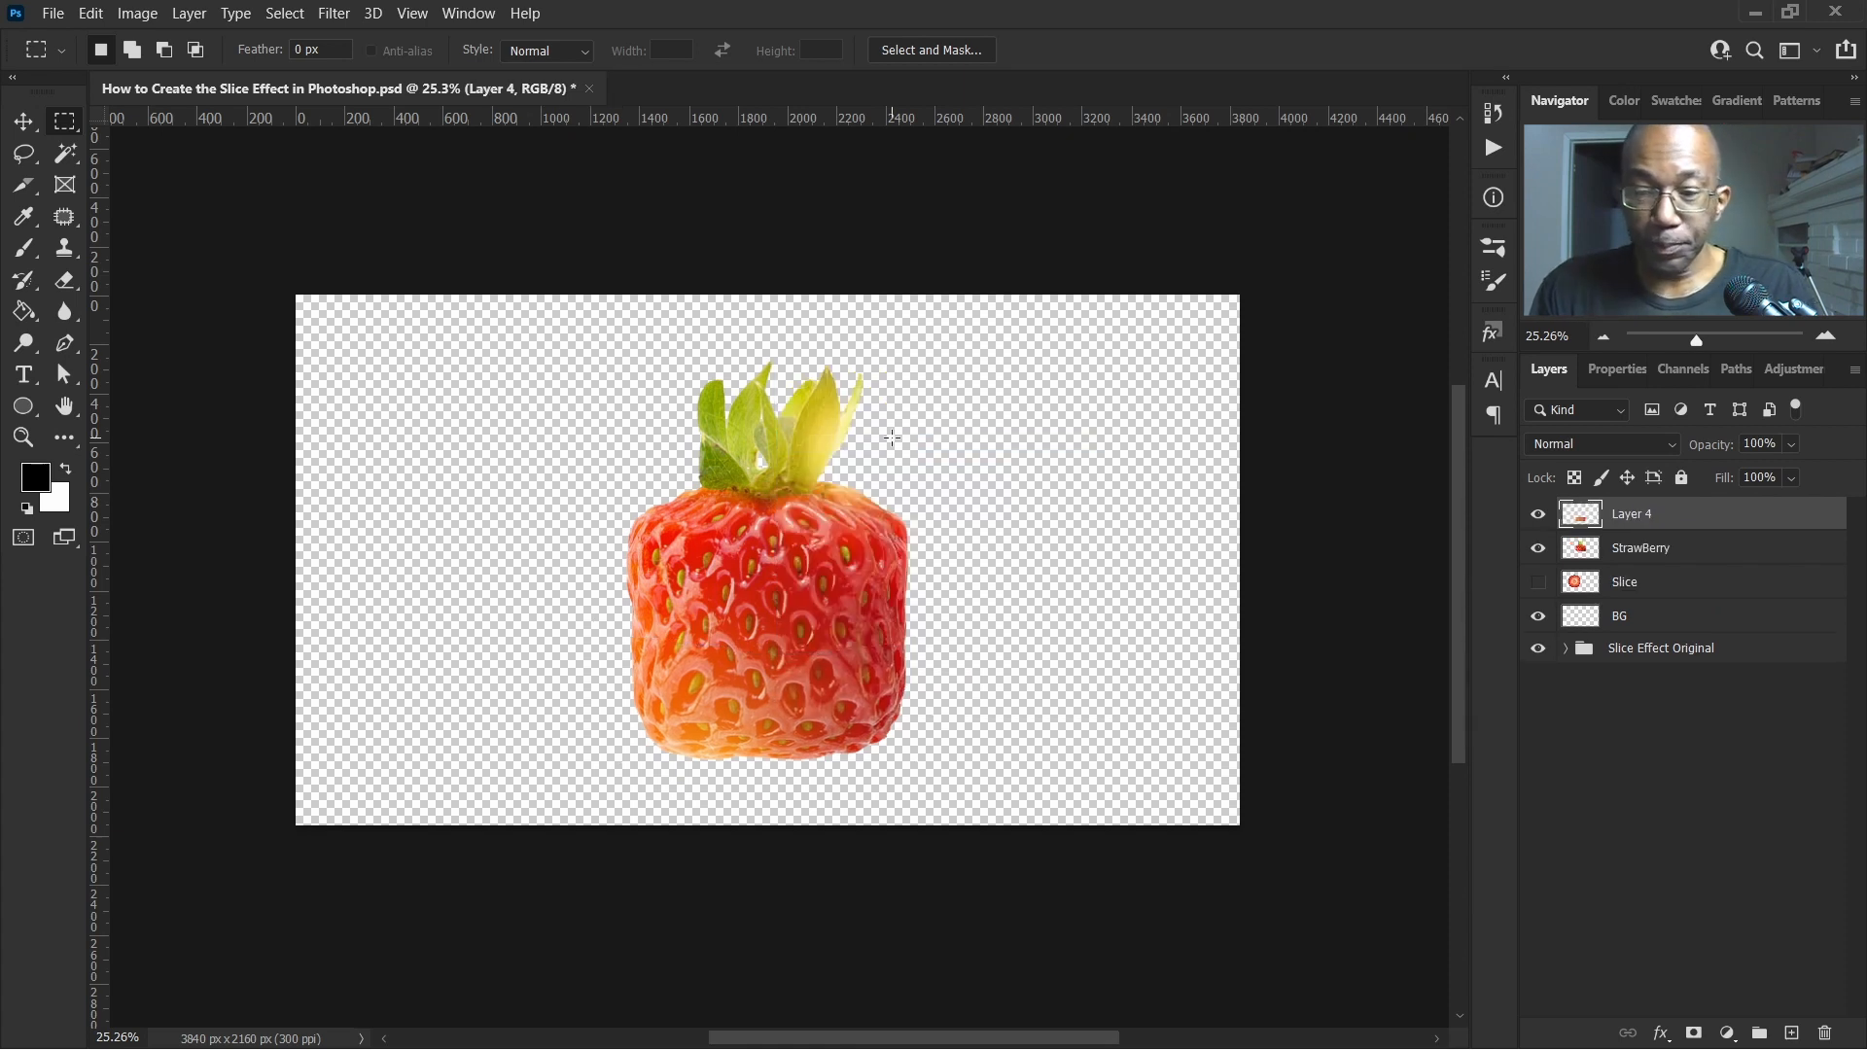
# Move the cut layer below the StrawBerry layer and select the StrawBerry layer again
pyautogui.click(1535, 549)
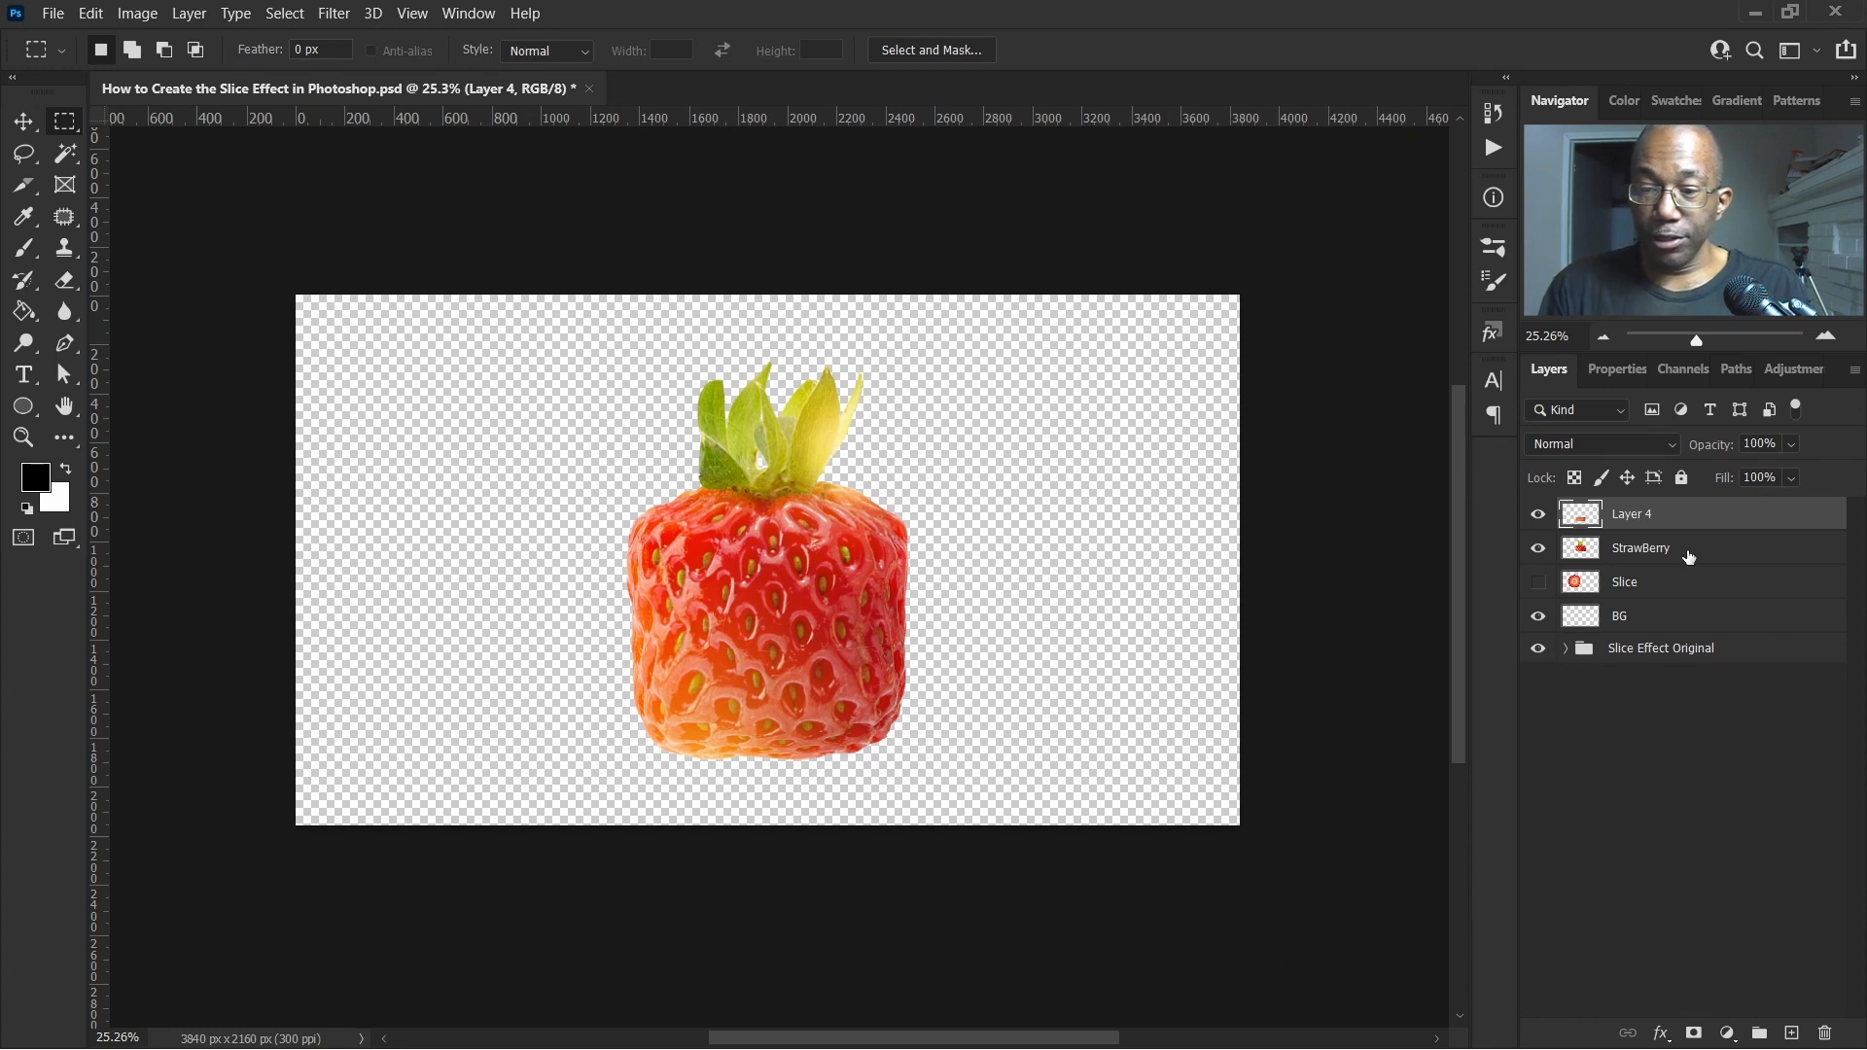
pyautogui.moveTo(1722, 526); pyautogui.dragTo(1718, 552)
pyautogui.click(1643, 520)
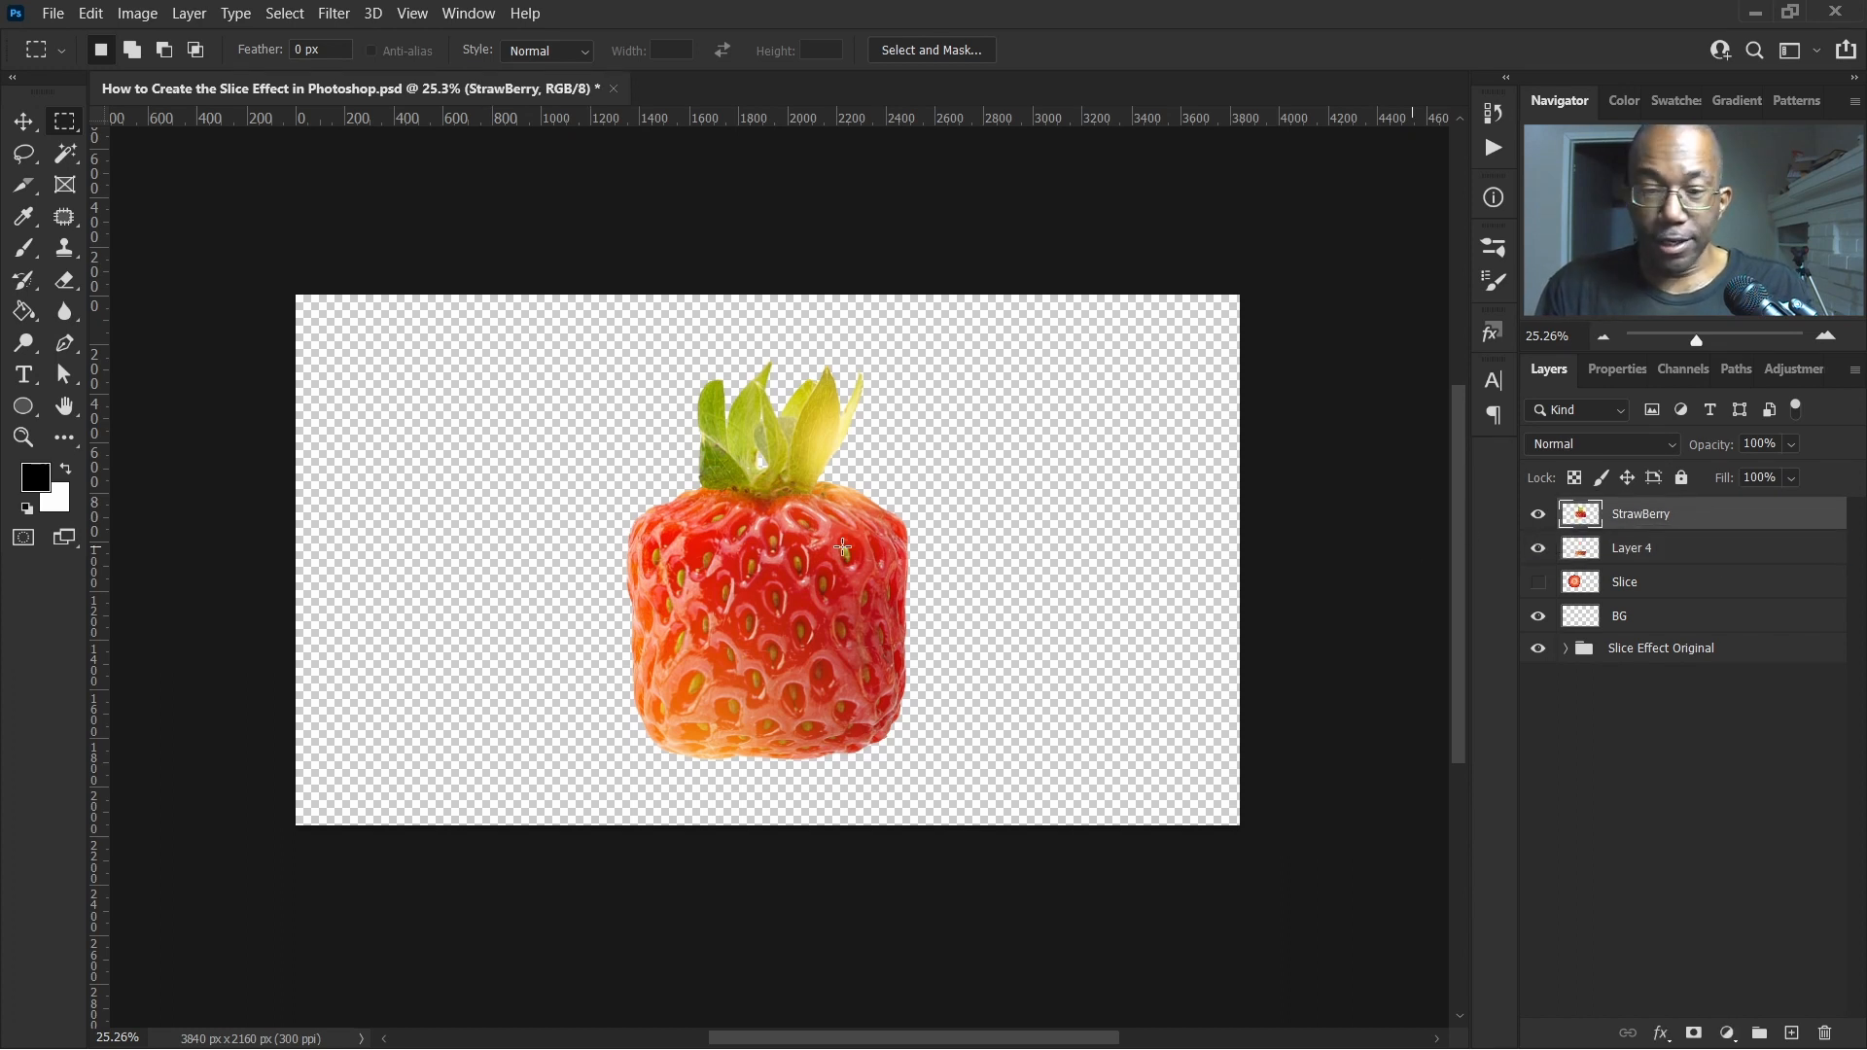
# Nudge the upper strawberry part upward in large steps to open a gap above the lower piece
pyautogui.click(23, 120)
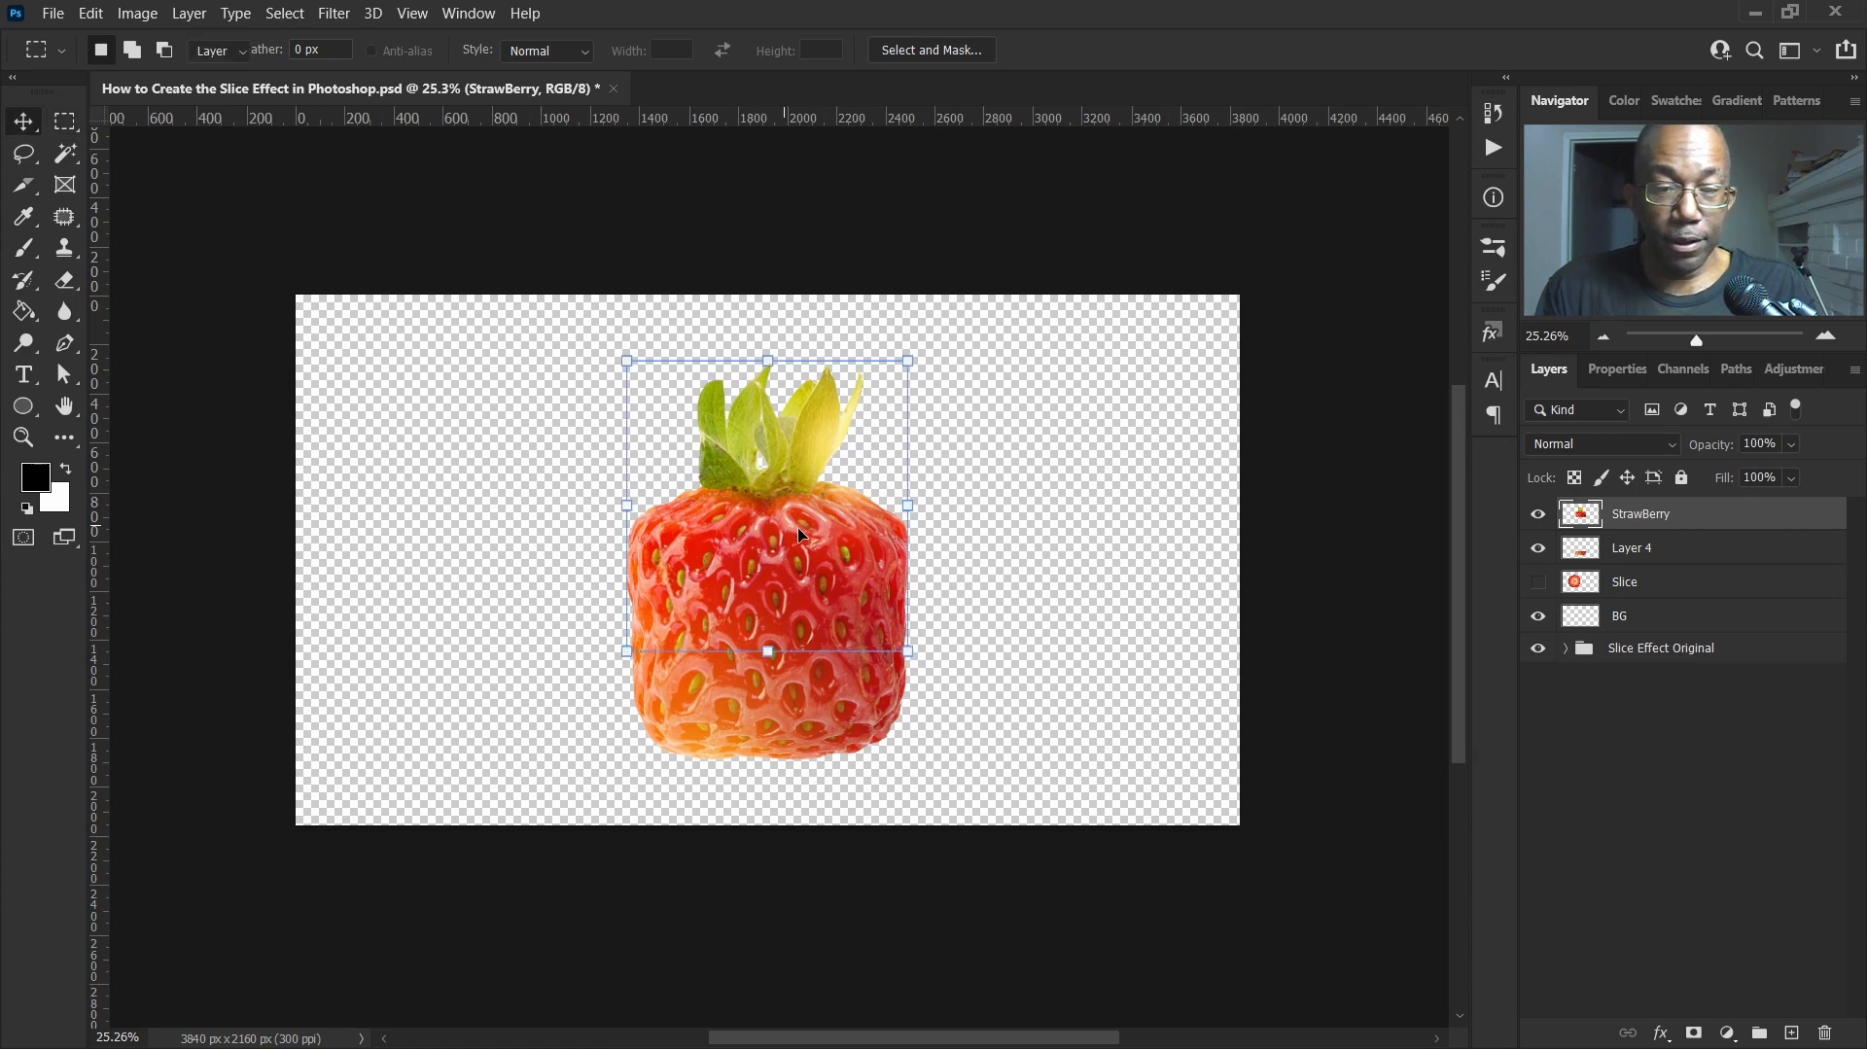
pyautogui.hotkey('shift', 'Up')
pyautogui.hotkey('shift', 'Up')
pyautogui.hotkey('shift', 'Up')
pyautogui.hotkey('shift', 'Up')
pyautogui.hotkey('shift', 'Up')
pyautogui.hotkey('shift', 'Up')
pyautogui.hotkey('shift', 'Up')
pyautogui.hotkey('shift', 'Up')
pyautogui.hotkey('shift', 'Up')
pyautogui.hotkey('shift', 'Up')
pyautogui.hotkey('shift', 'Up')
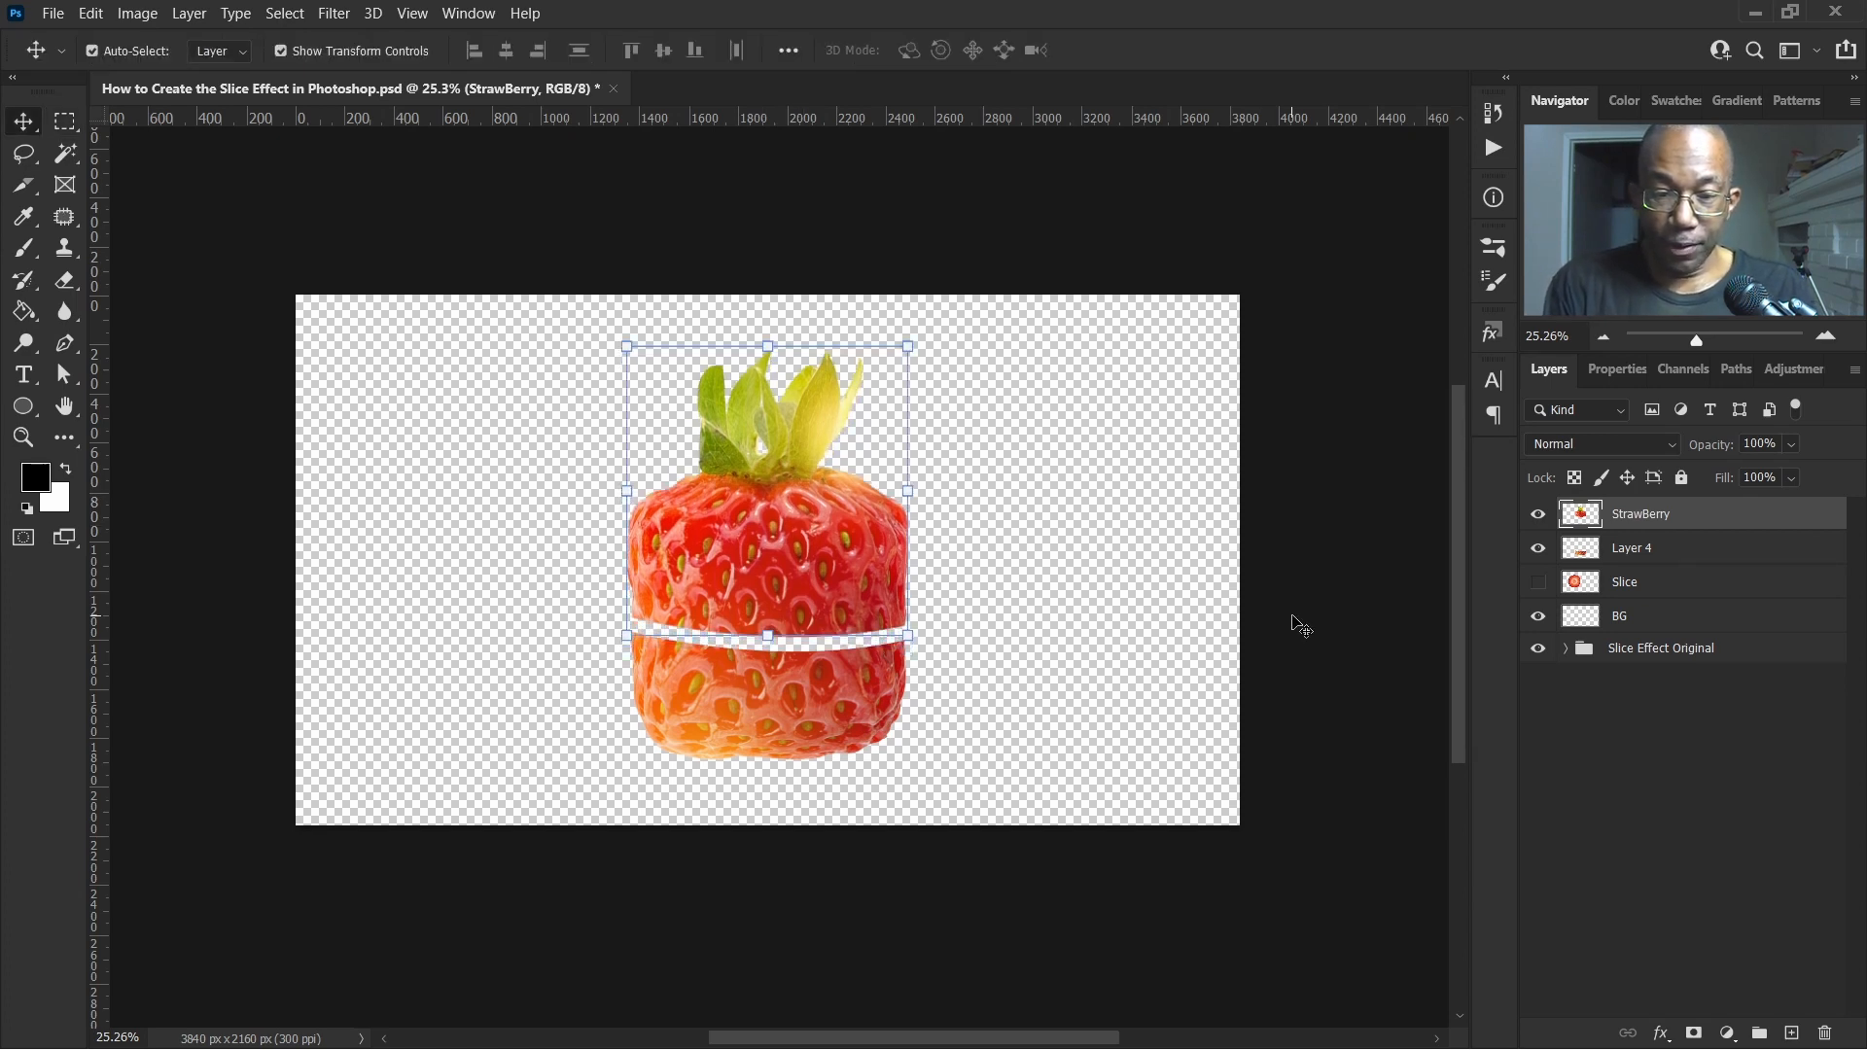
pyautogui.hotkey('shift', 'Up')
pyautogui.hotkey('shift', 'Up')
pyautogui.hotkey('shift', 'Up')
pyautogui.hotkey('shift', 'Up')
pyautogui.hotkey('shift', 'Up')
pyautogui.hotkey('shift', 'Up')
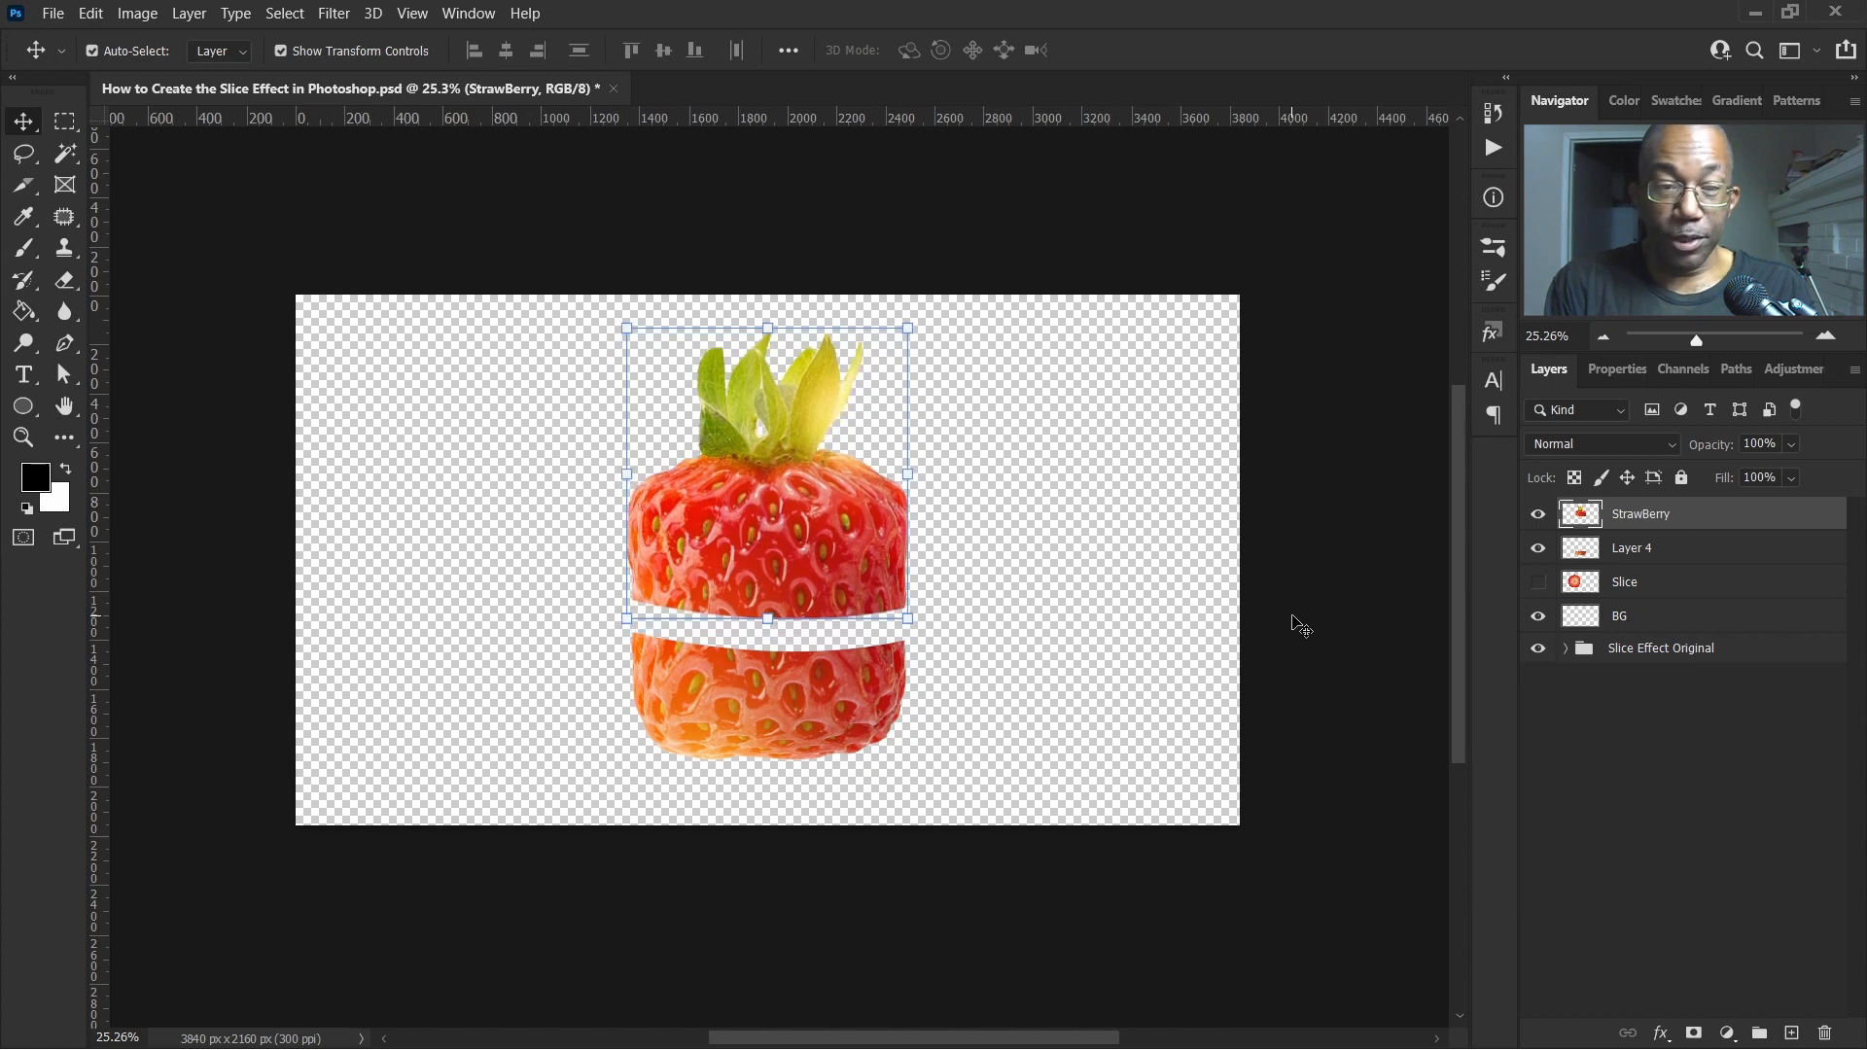
pyautogui.hotkey('shift', 'Up')
pyautogui.hotkey('shift', 'Up')
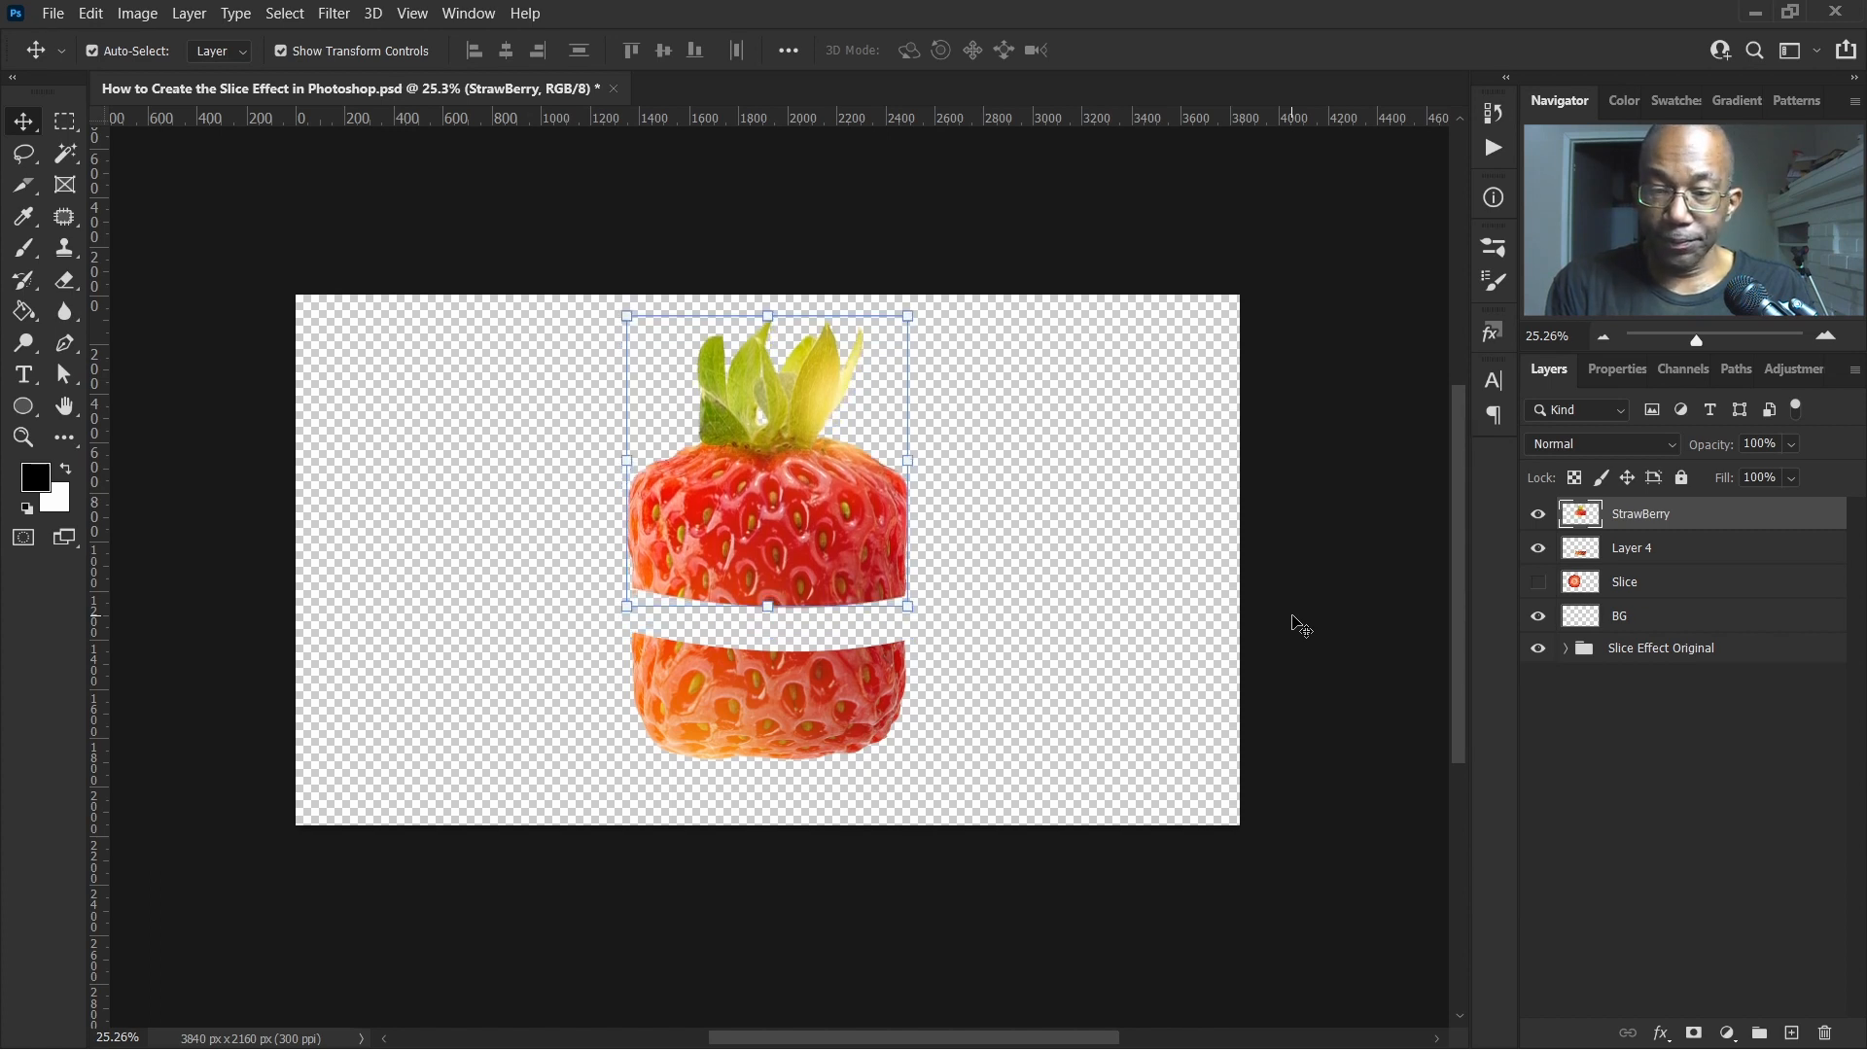
# Add a new empty layer above the cut lower piece
pyautogui.moveTo(1264, 625); pyautogui.dragTo(960, 747)
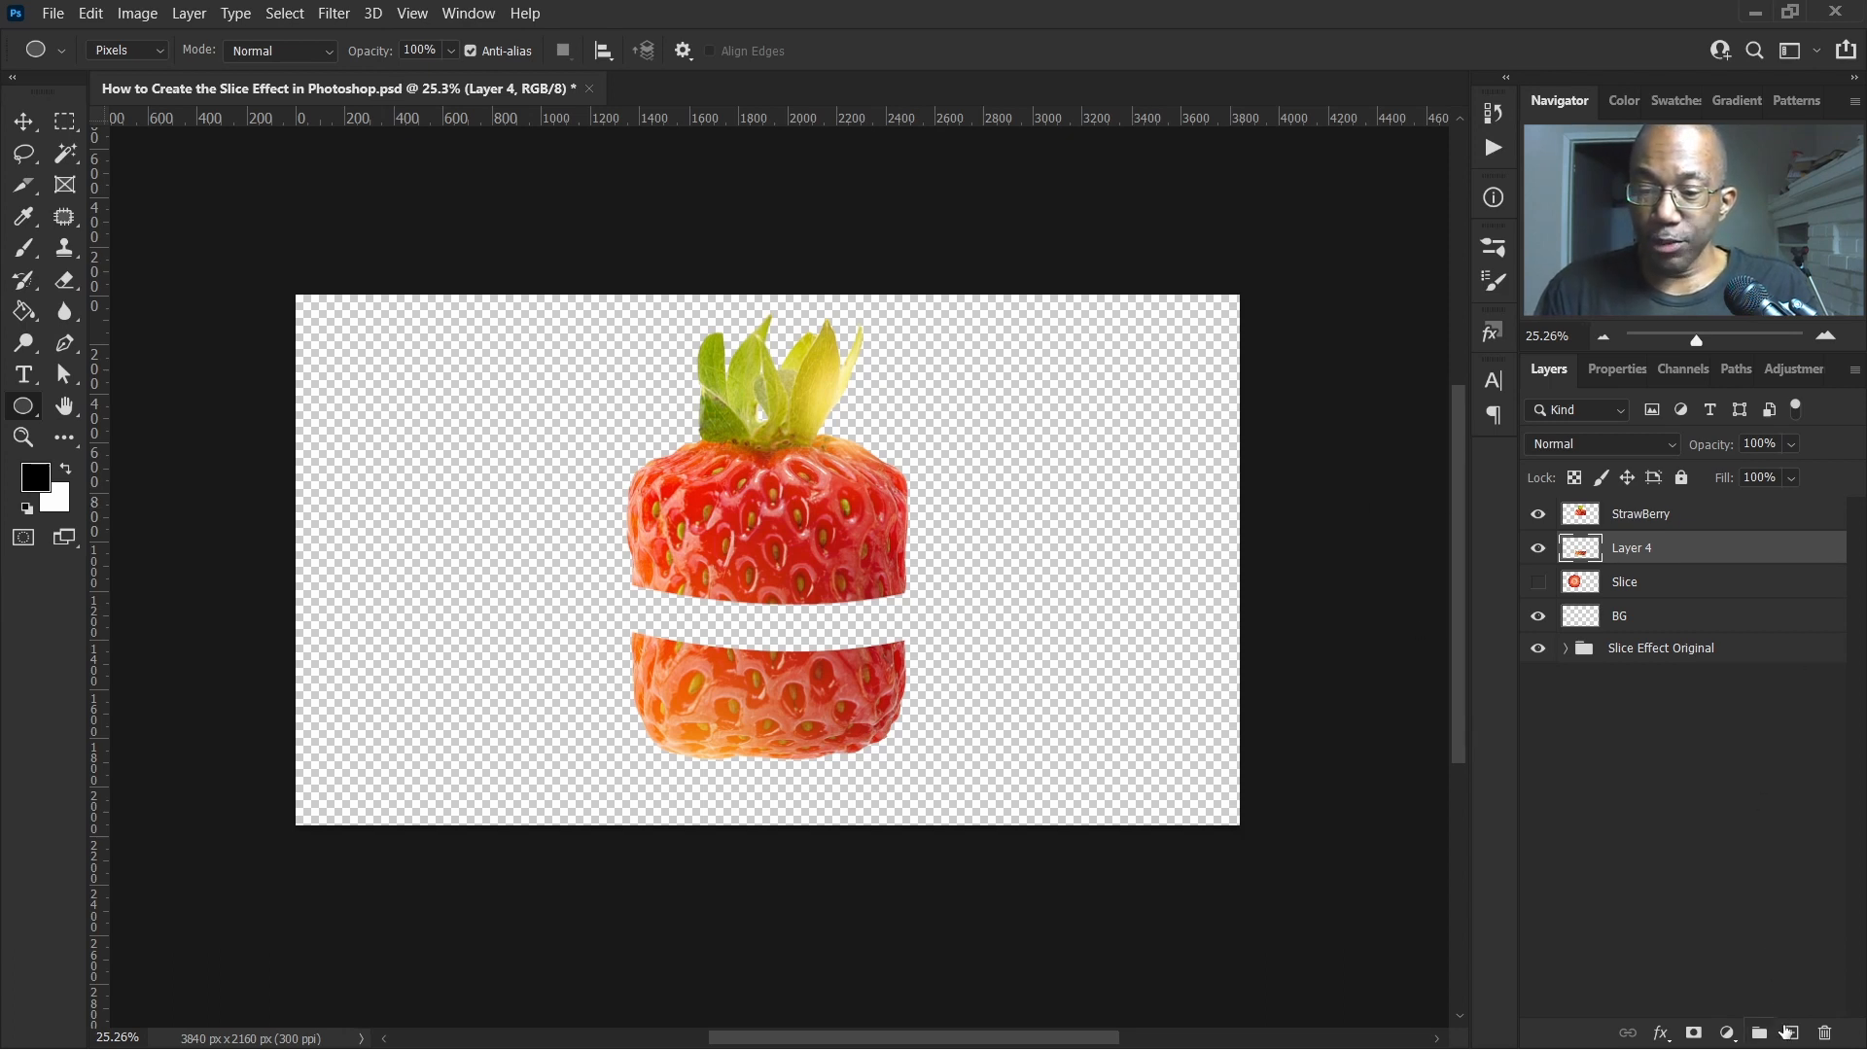
pyautogui.click(1792, 1033)
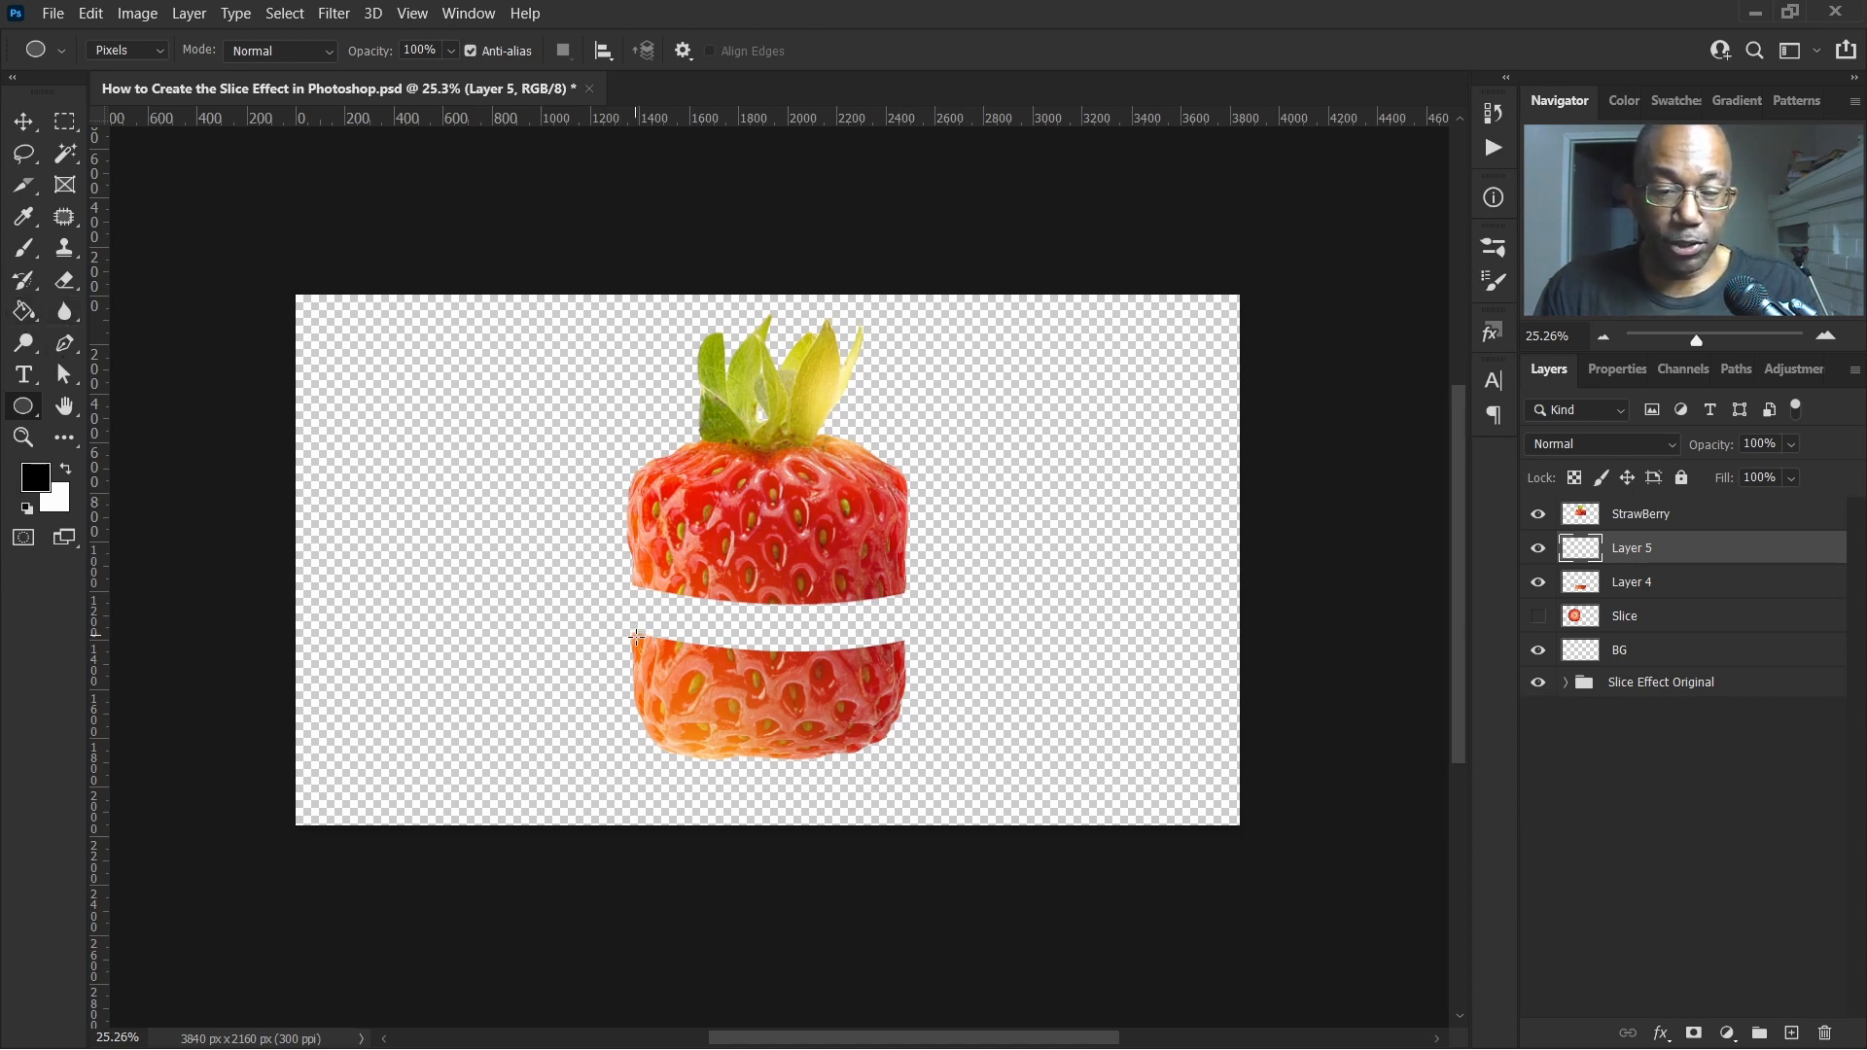
# Draw a black ellipse across the lower piece's cut top and stretch it taller with a transform
pyautogui.moveTo(636, 638); pyautogui.dragTo(904, 645)
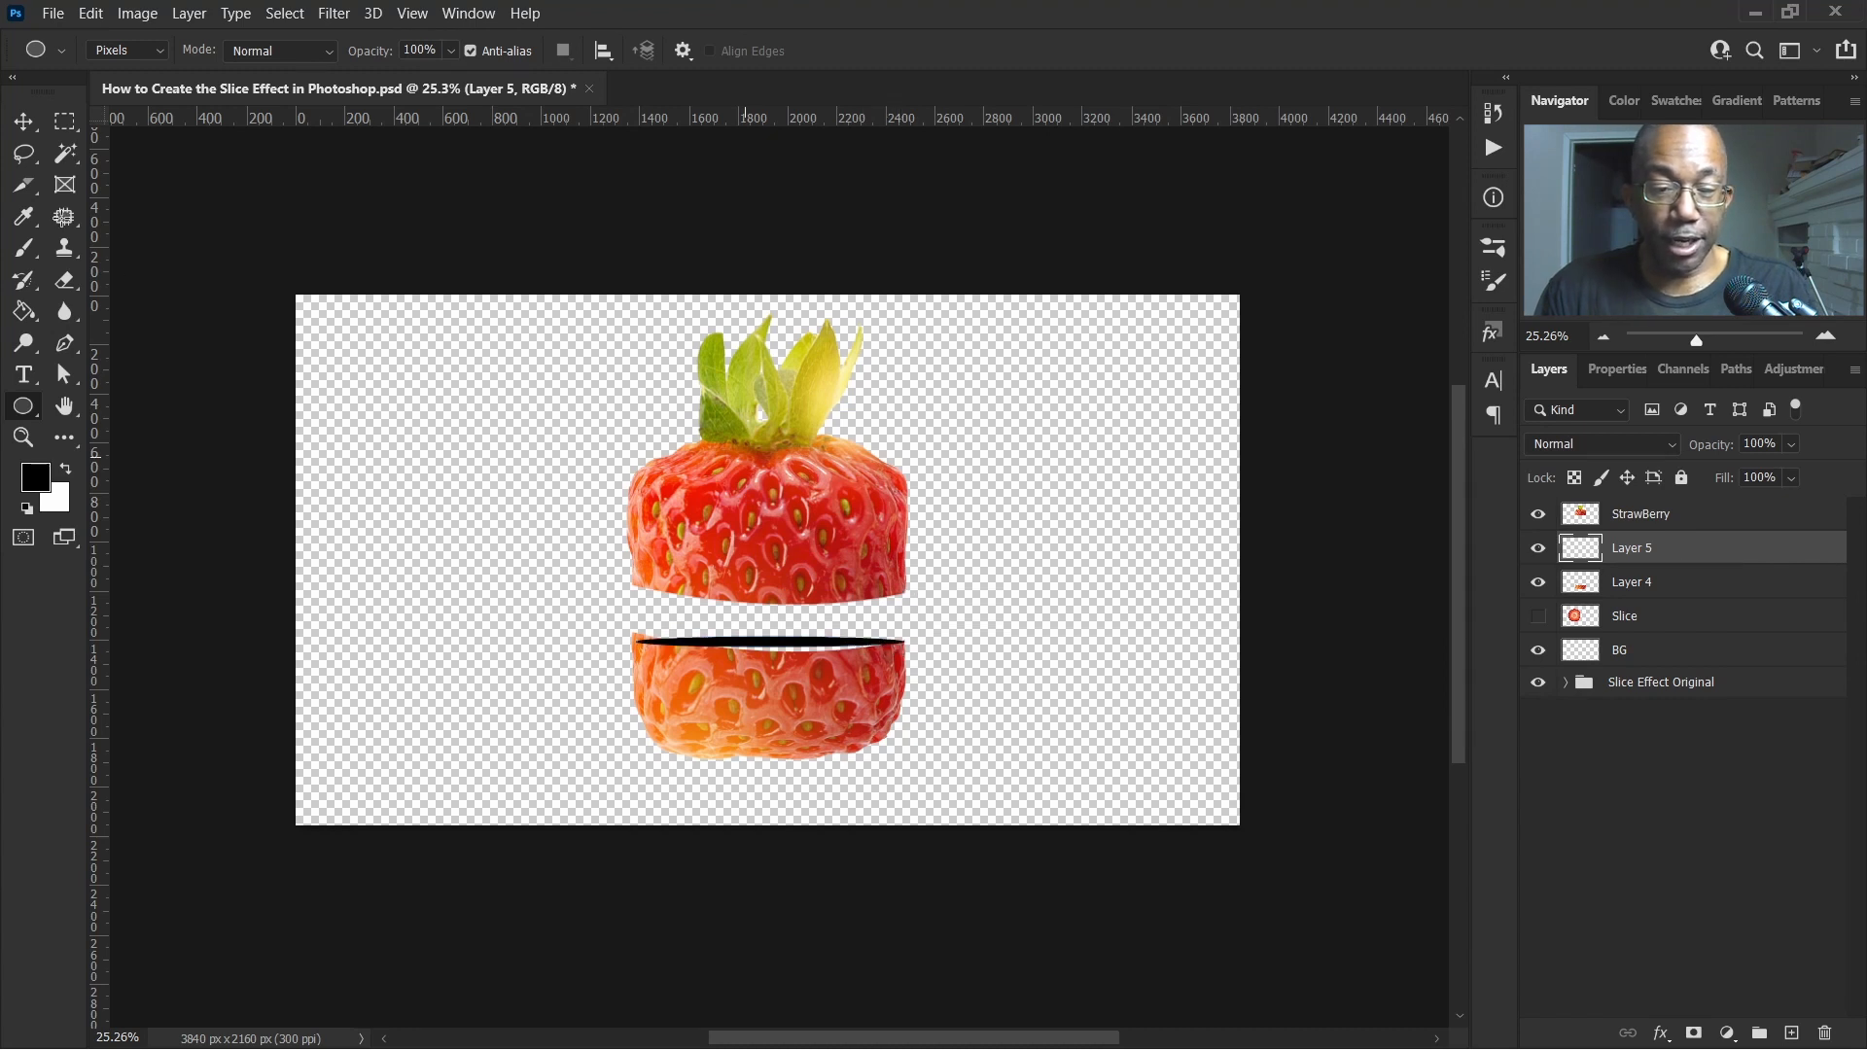
pyautogui.click(26, 125)
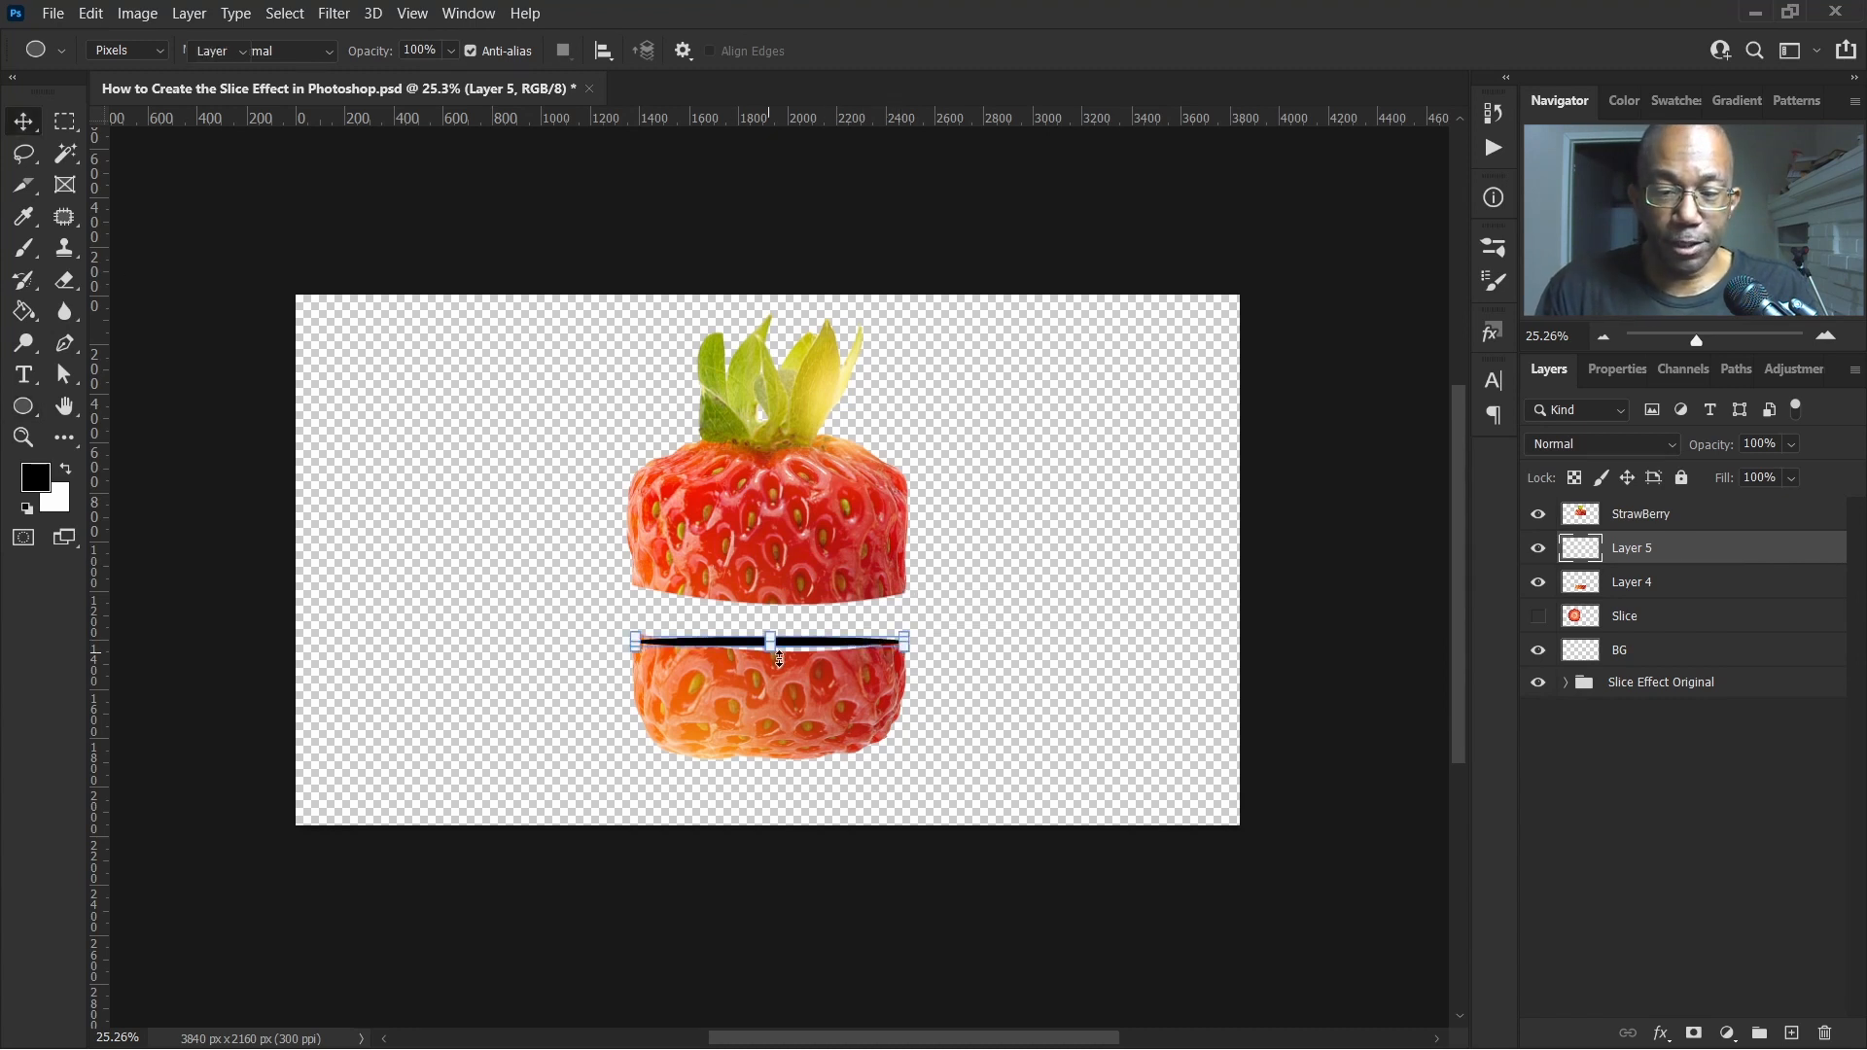
pyautogui.moveTo(771, 649); pyautogui.dragTo(774, 665)
pyautogui.hotkey('ctrl', 'z')
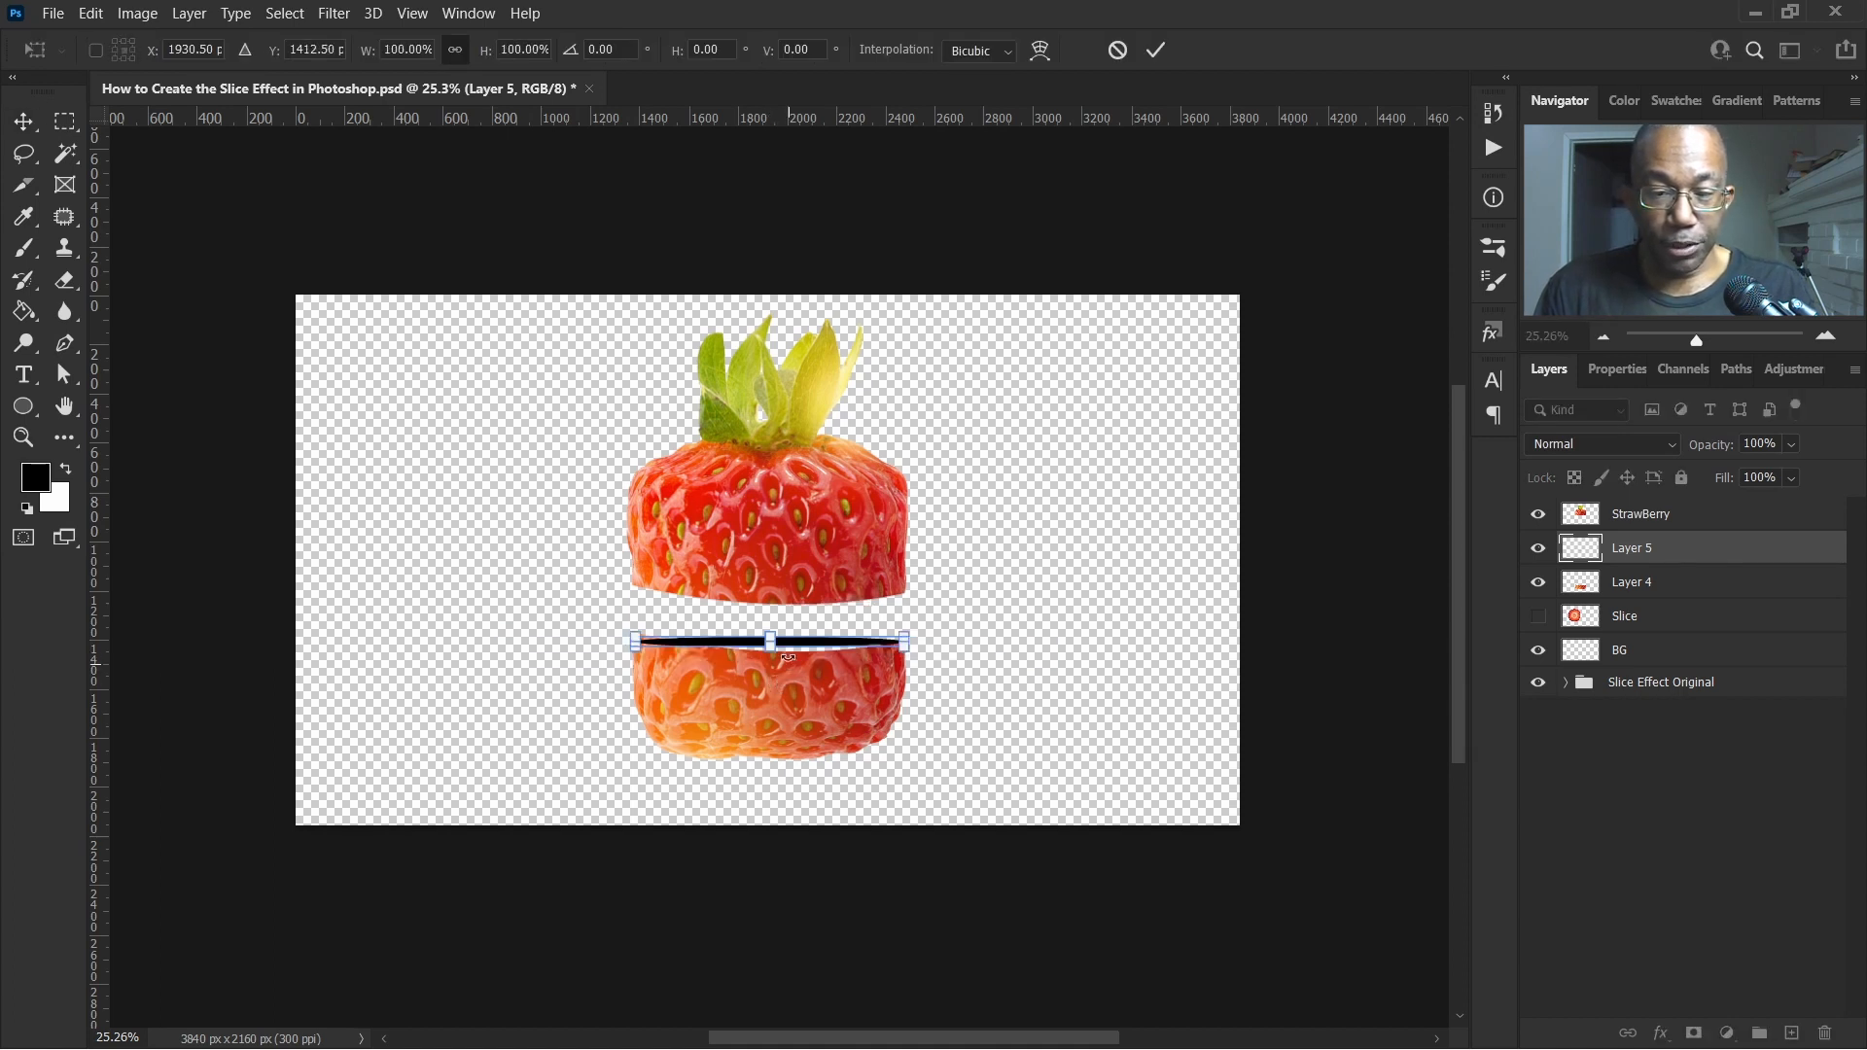
pyautogui.moveTo(768, 651)
pyautogui.mouseDown()
pyautogui.moveTo(788, 664)
pyautogui.moveTo(788, 637)
pyautogui.mouseUp()
pyautogui.click(1156, 47)
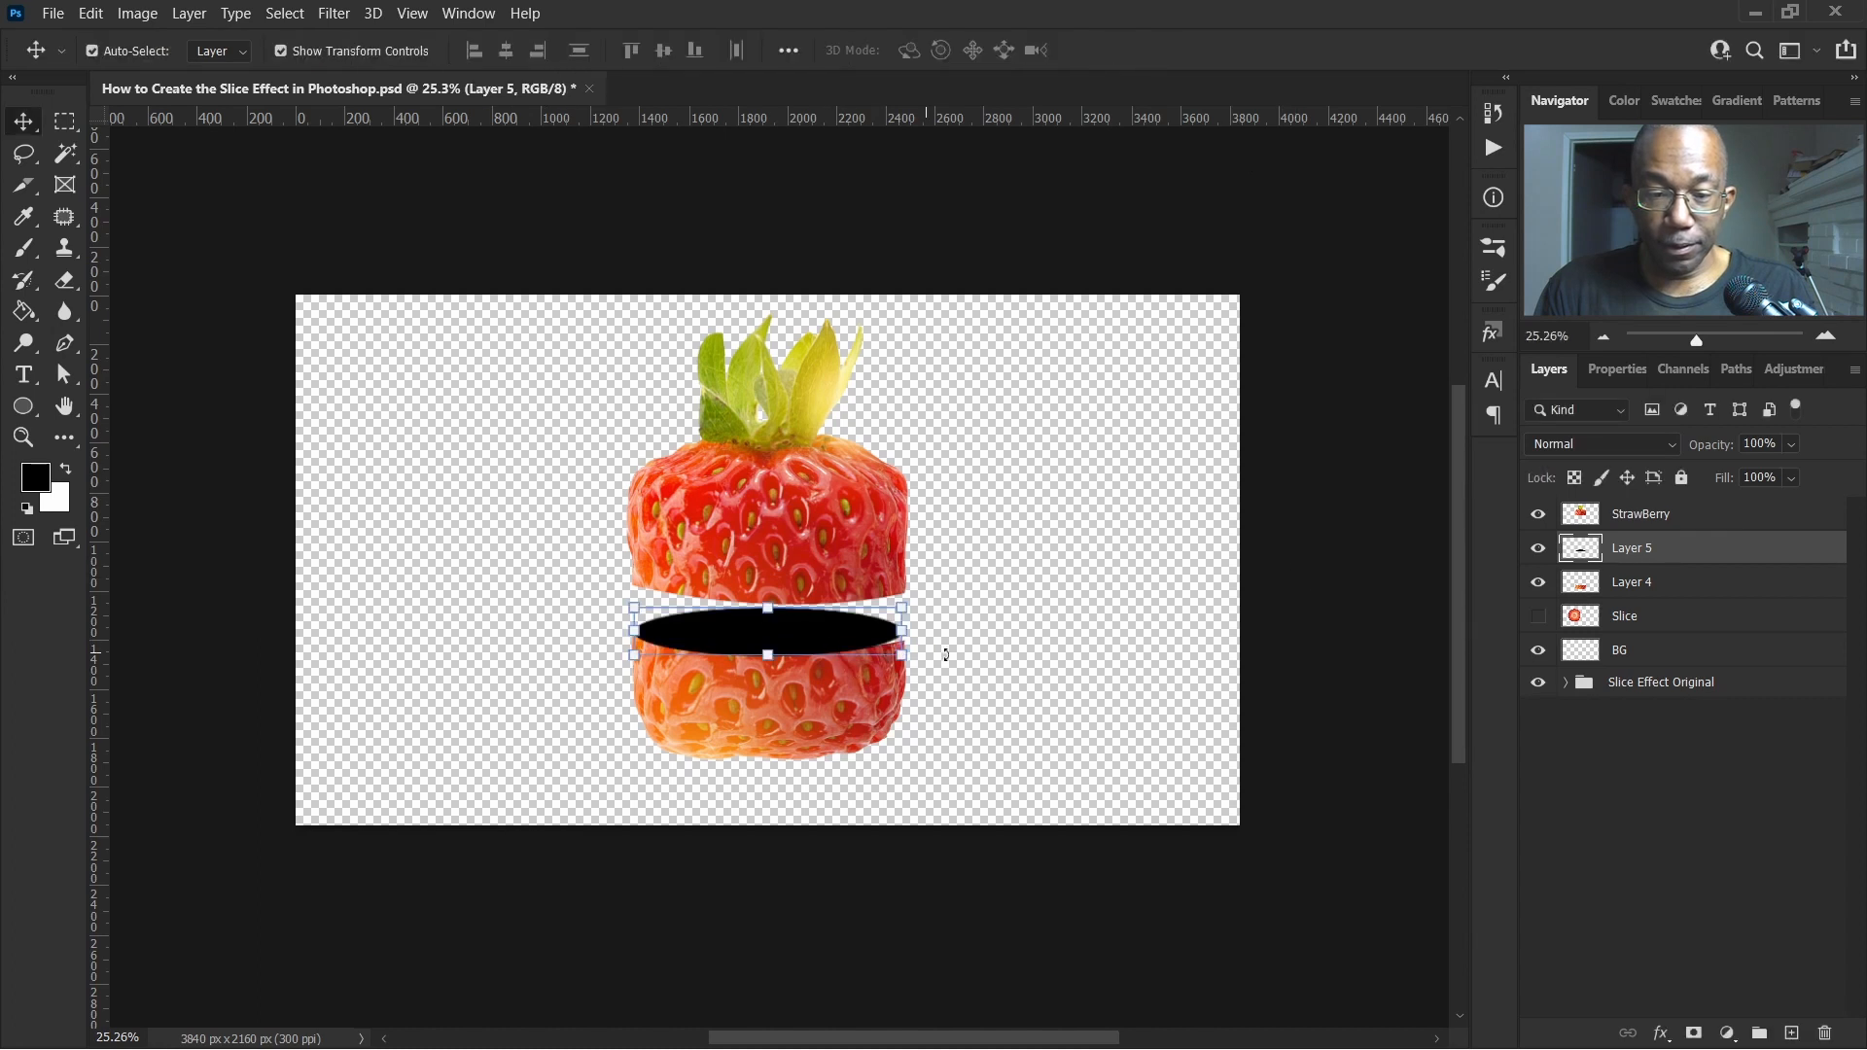
pyautogui.click(1060, 667)
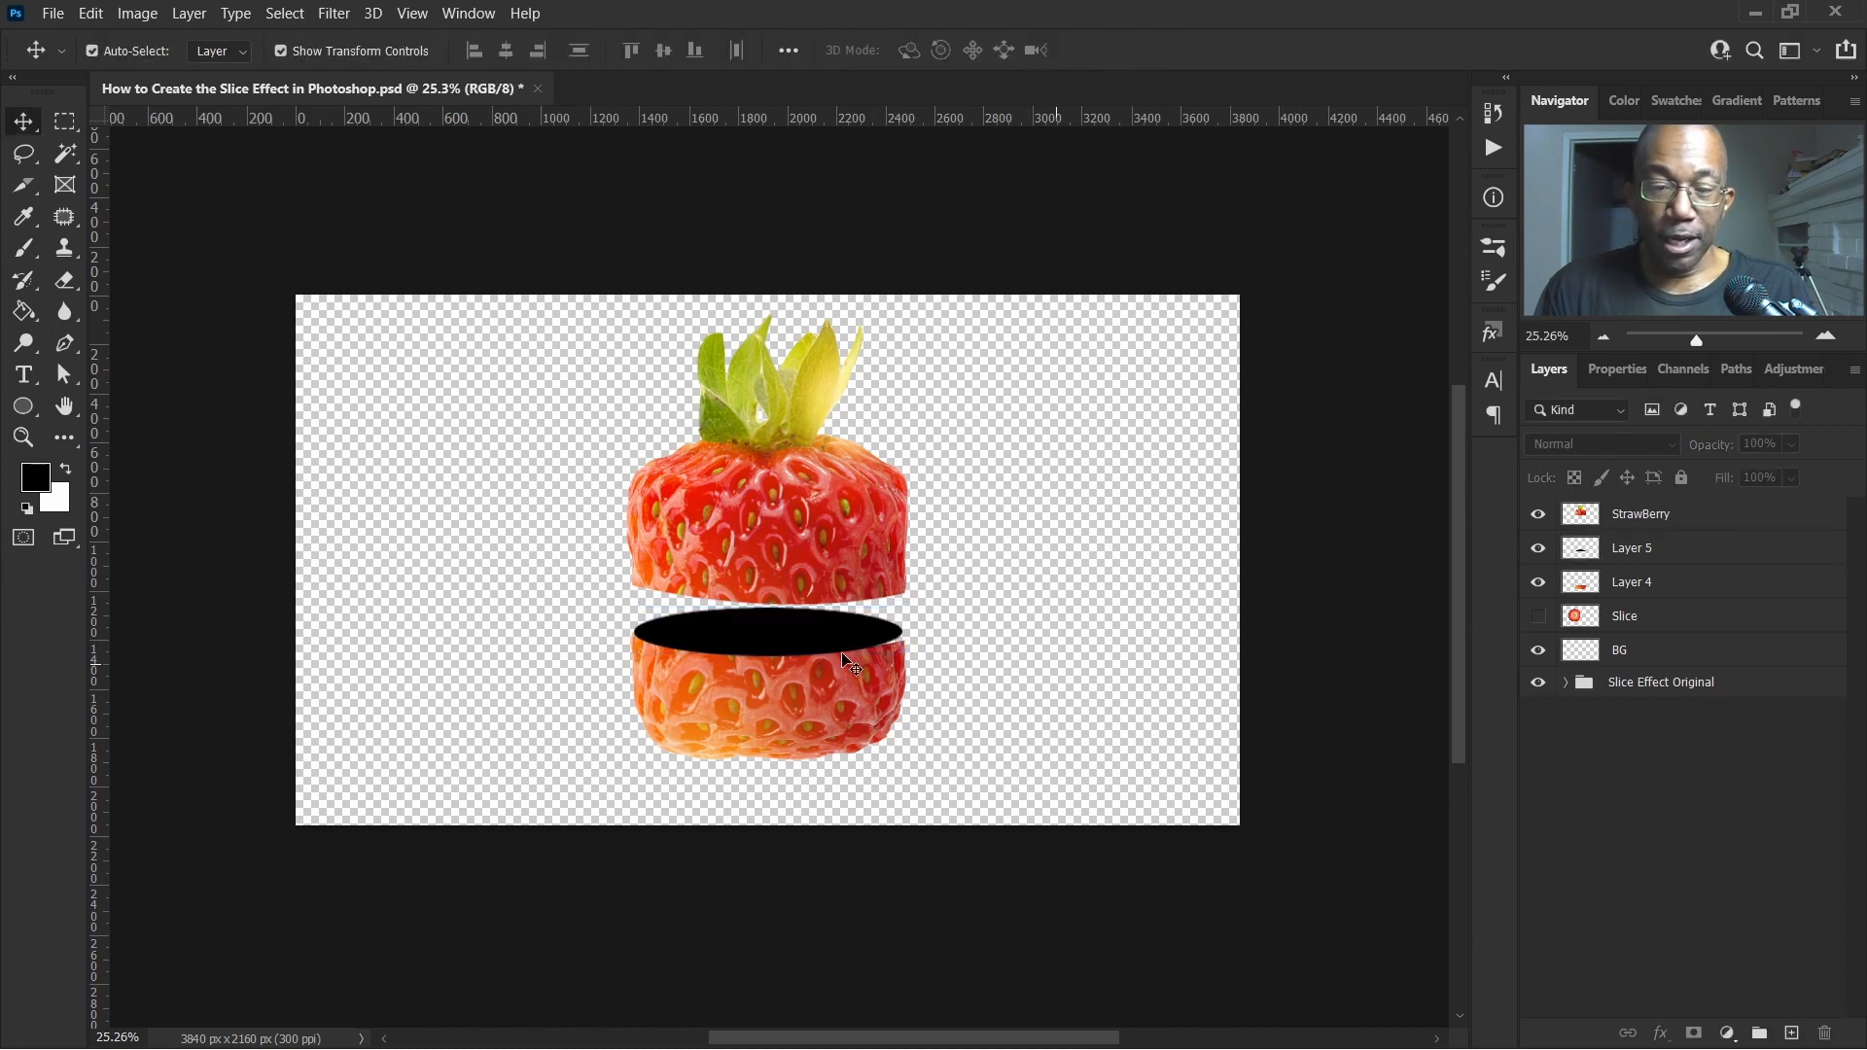
# Select and delete the black ellipse layer
pyautogui.click(770, 632)
pyautogui.press('Delete')
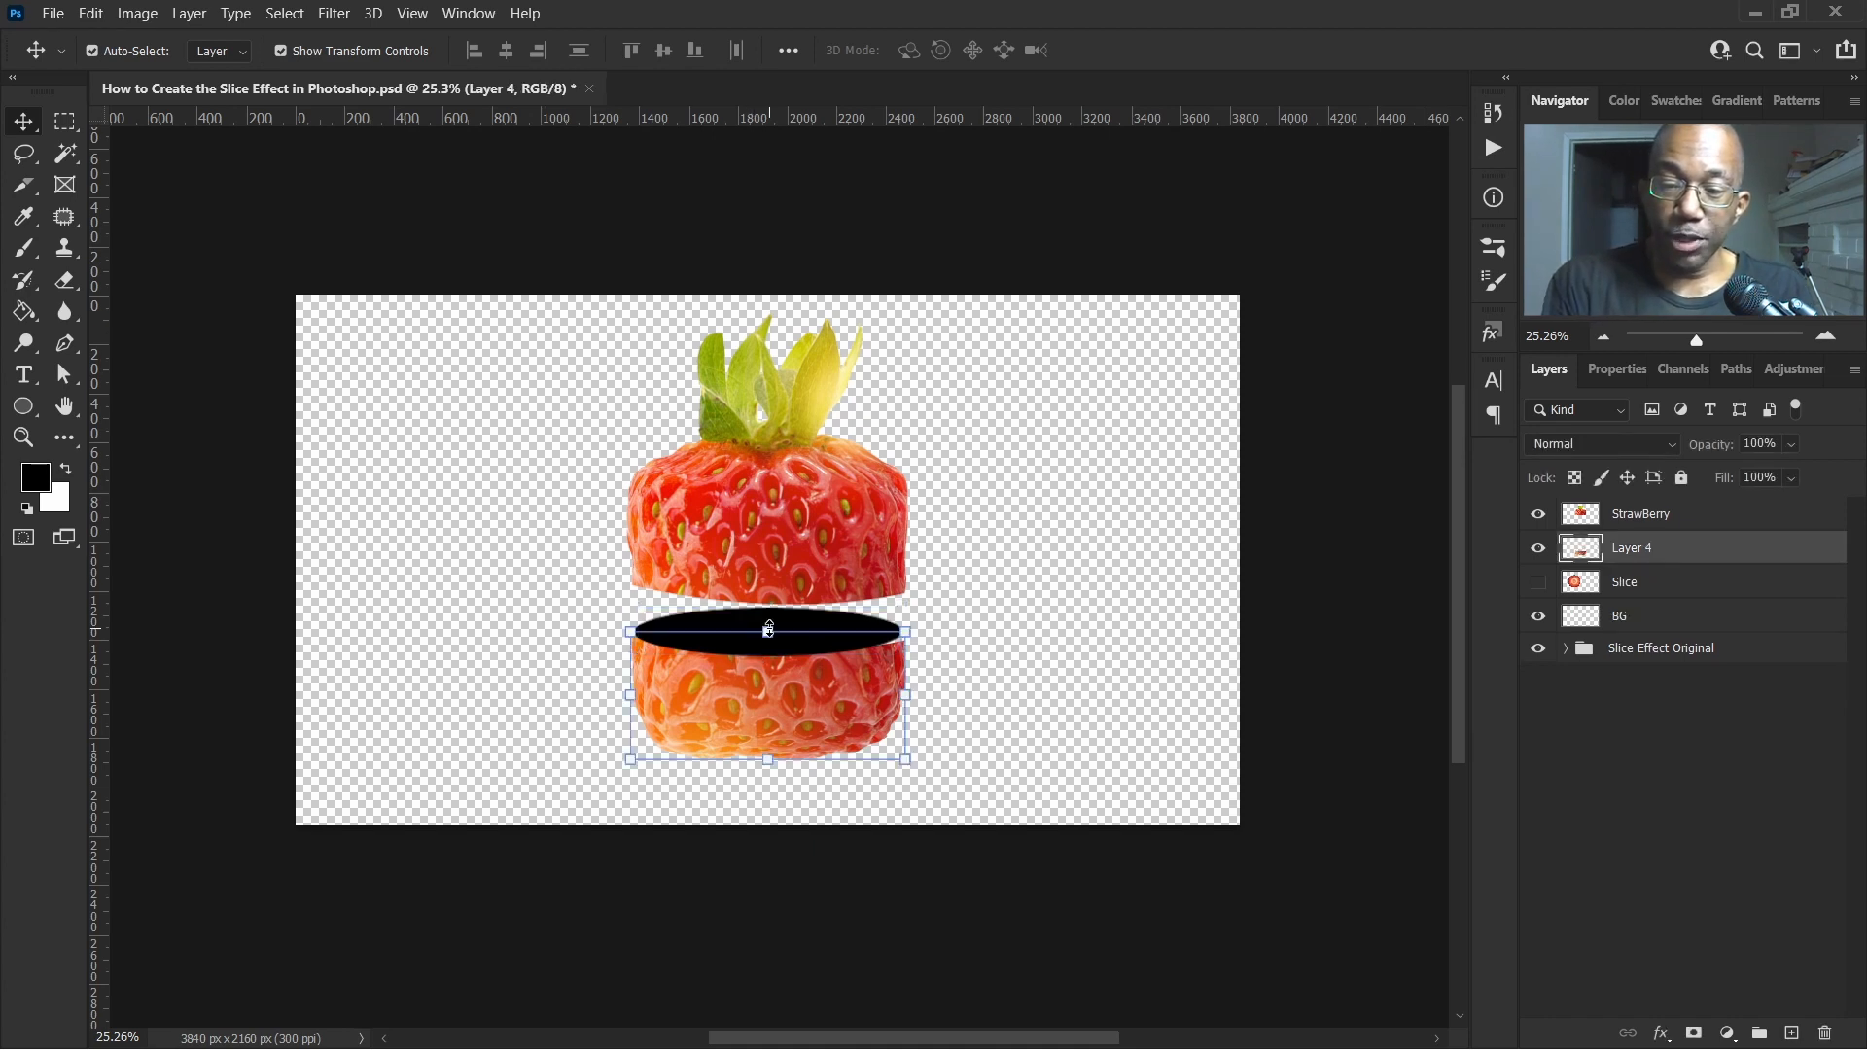
# Show the Slice layer, briefly toggling the lower piece's visibility off and on
pyautogui.click(1538, 583)
pyautogui.click(1534, 550)
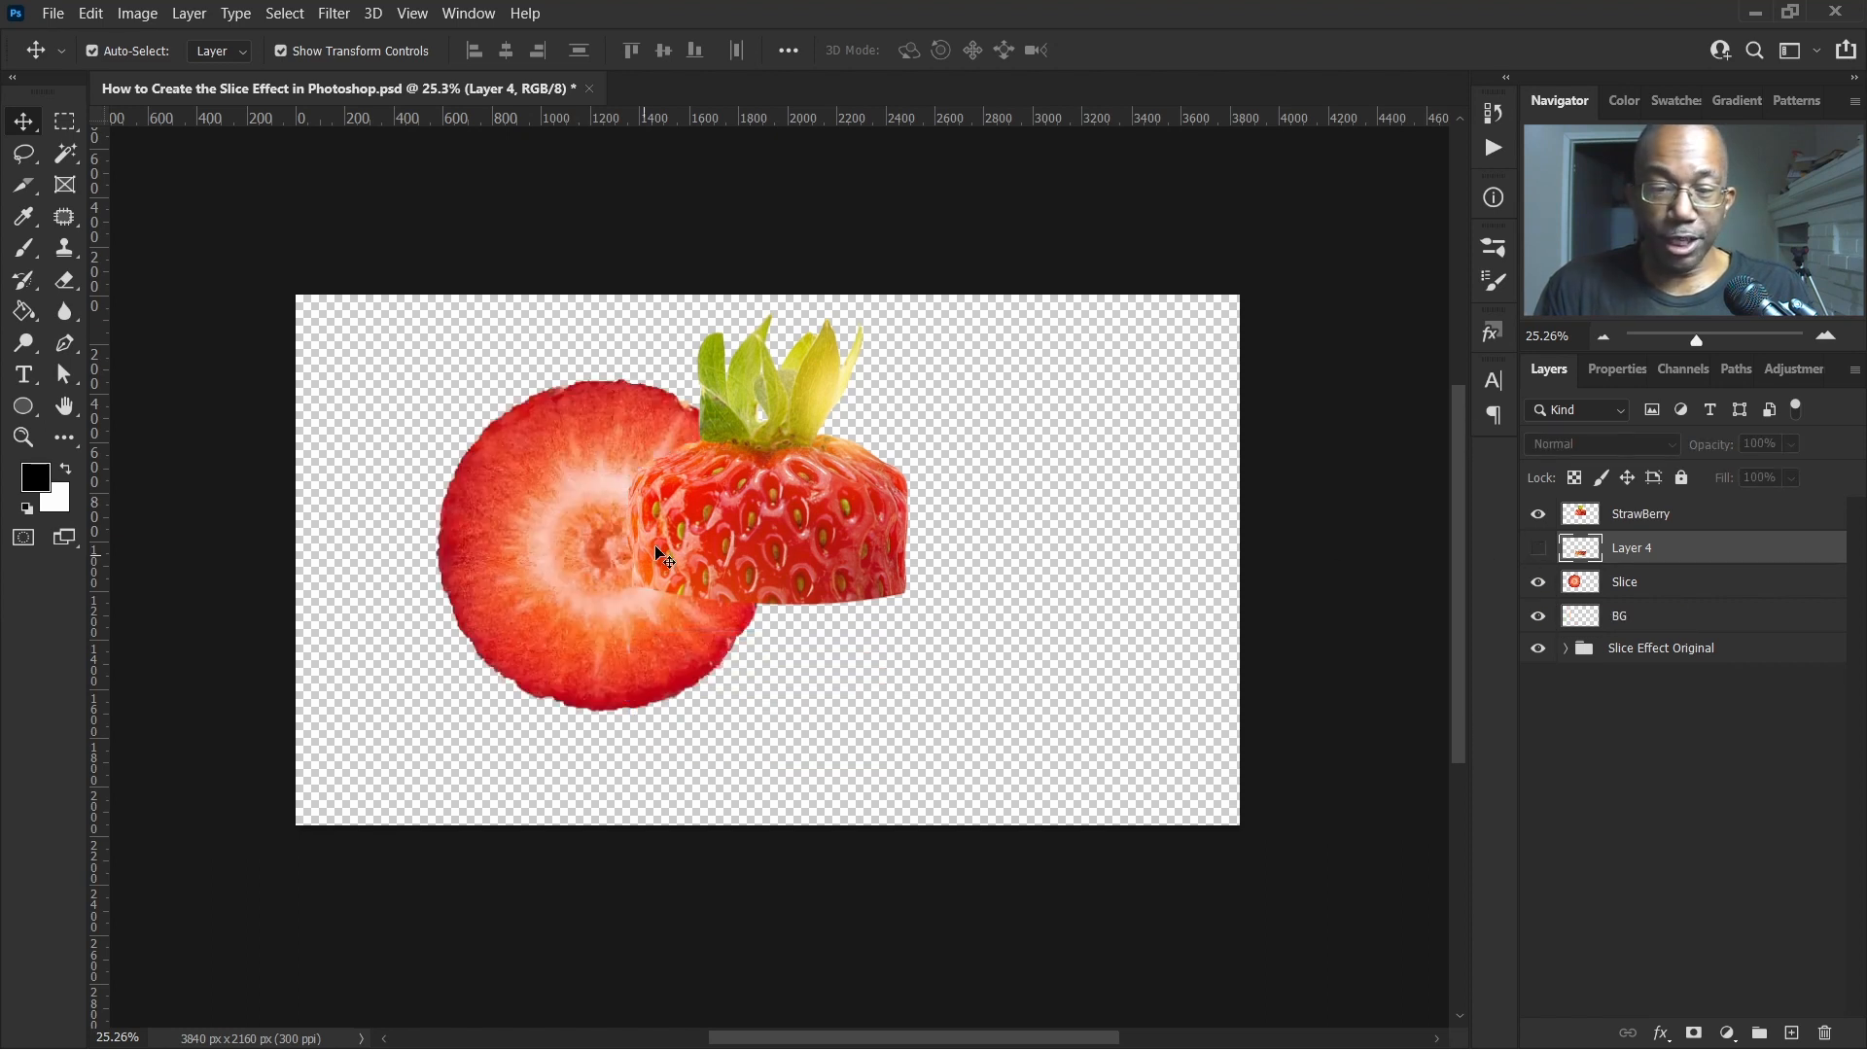
pyautogui.click(1536, 551)
# Select the strawberry slice and move it up beside the left side of the strawberry
pyautogui.click(523, 491)
pyautogui.moveTo(517, 473); pyautogui.dragTo(449, 566)
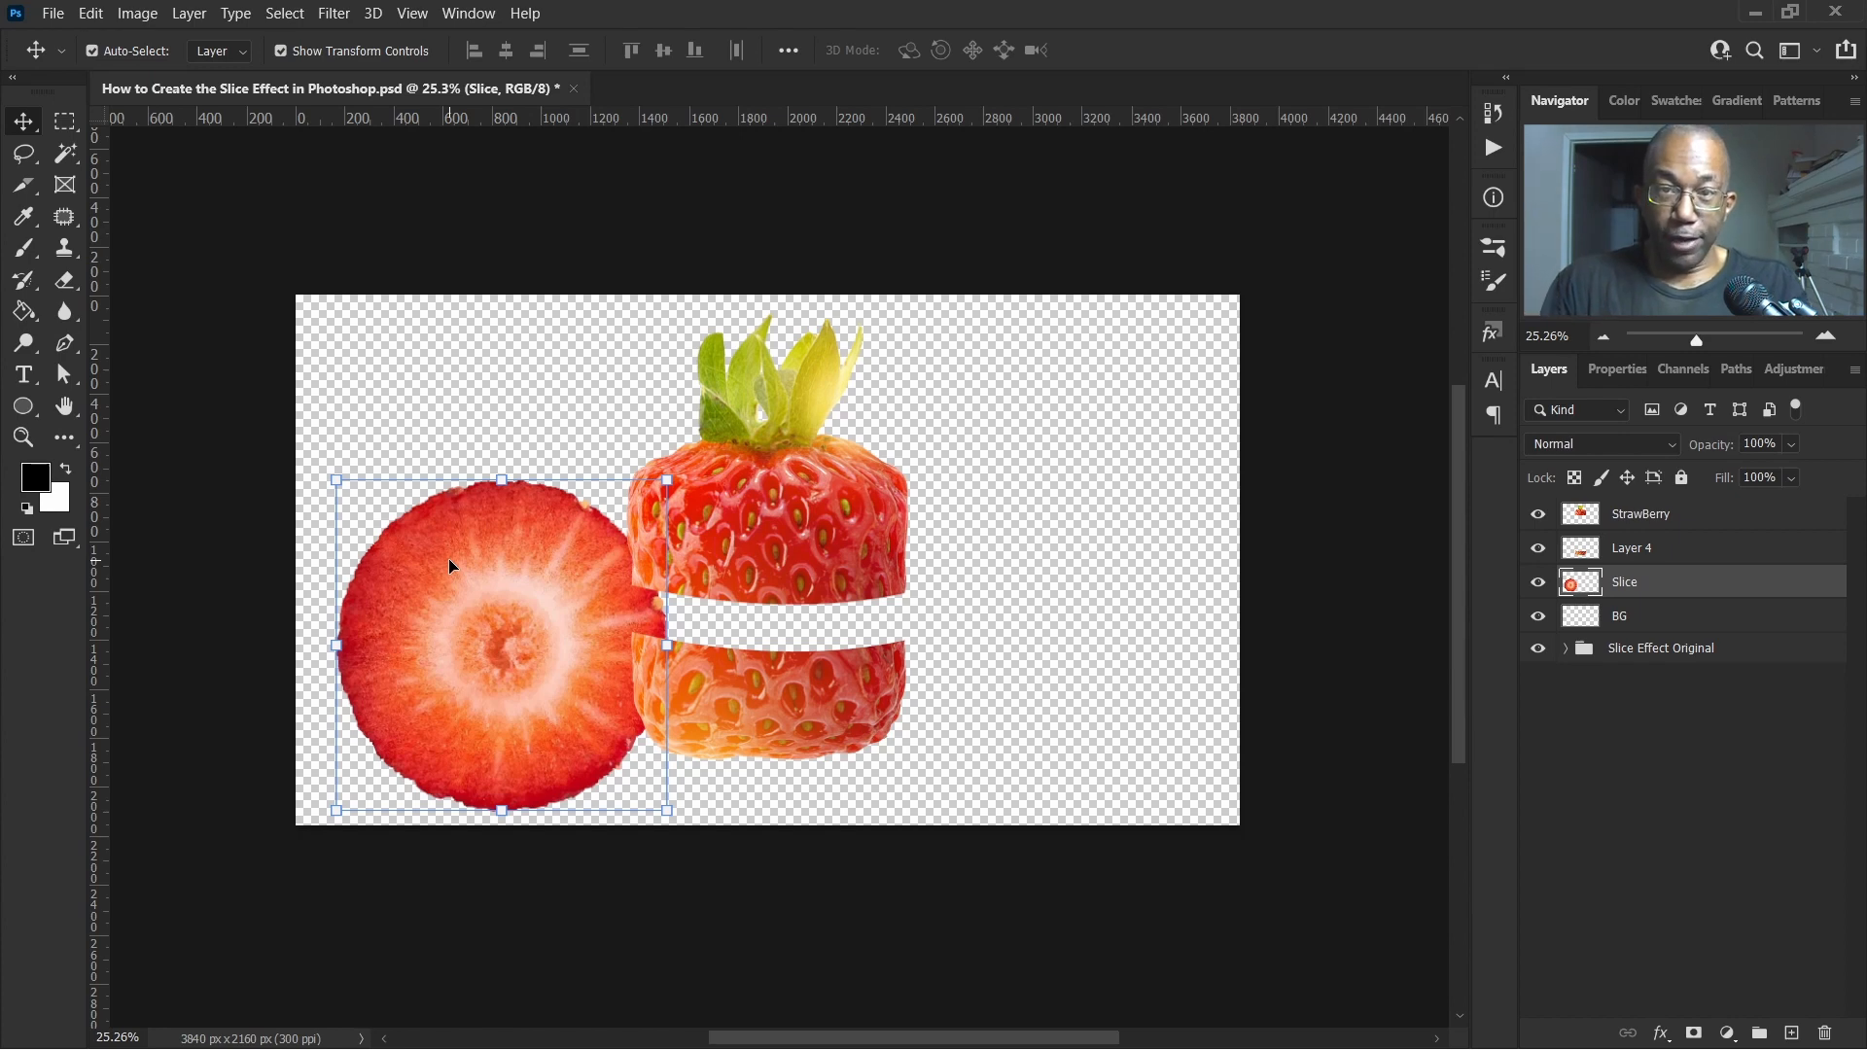
pyautogui.moveTo(430, 562); pyautogui.dragTo(455, 477)
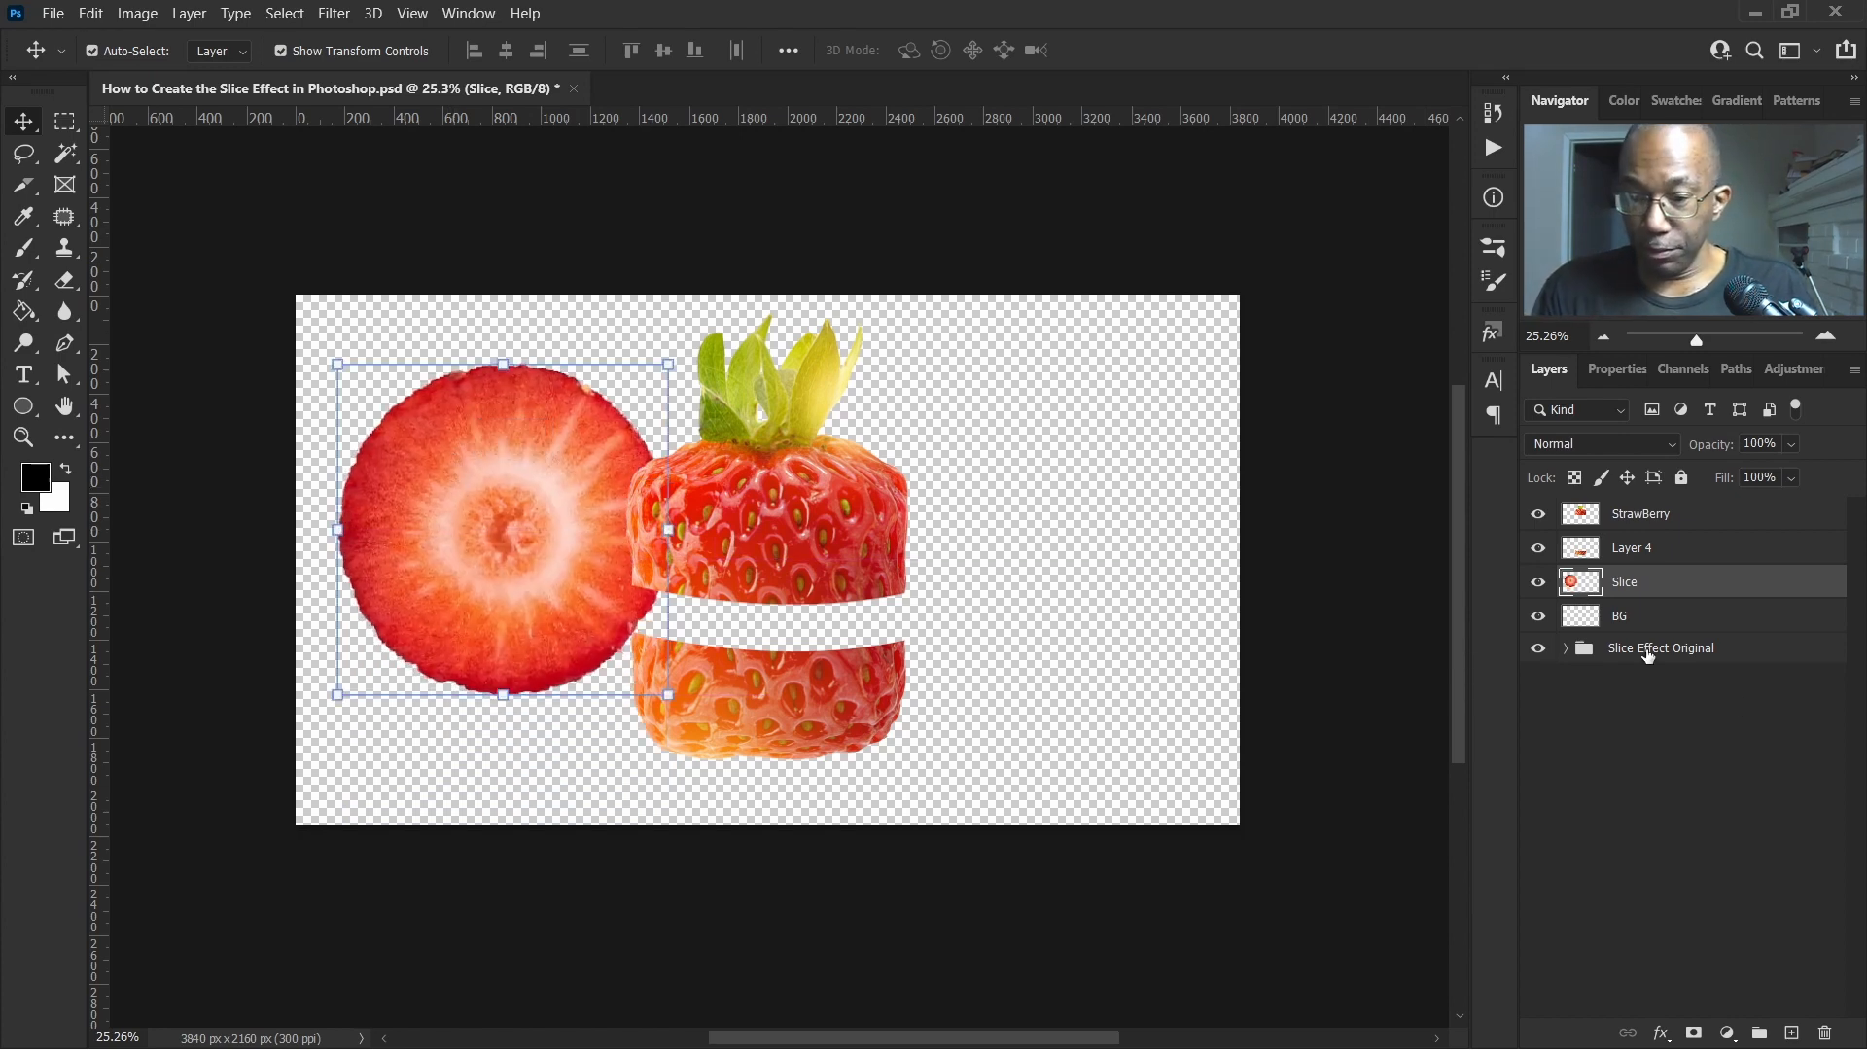
# Hide the strawberry pieces and reposition and distort the slice's corners into a flattened, perspective-tilted oval
pyautogui.click(1538, 546)
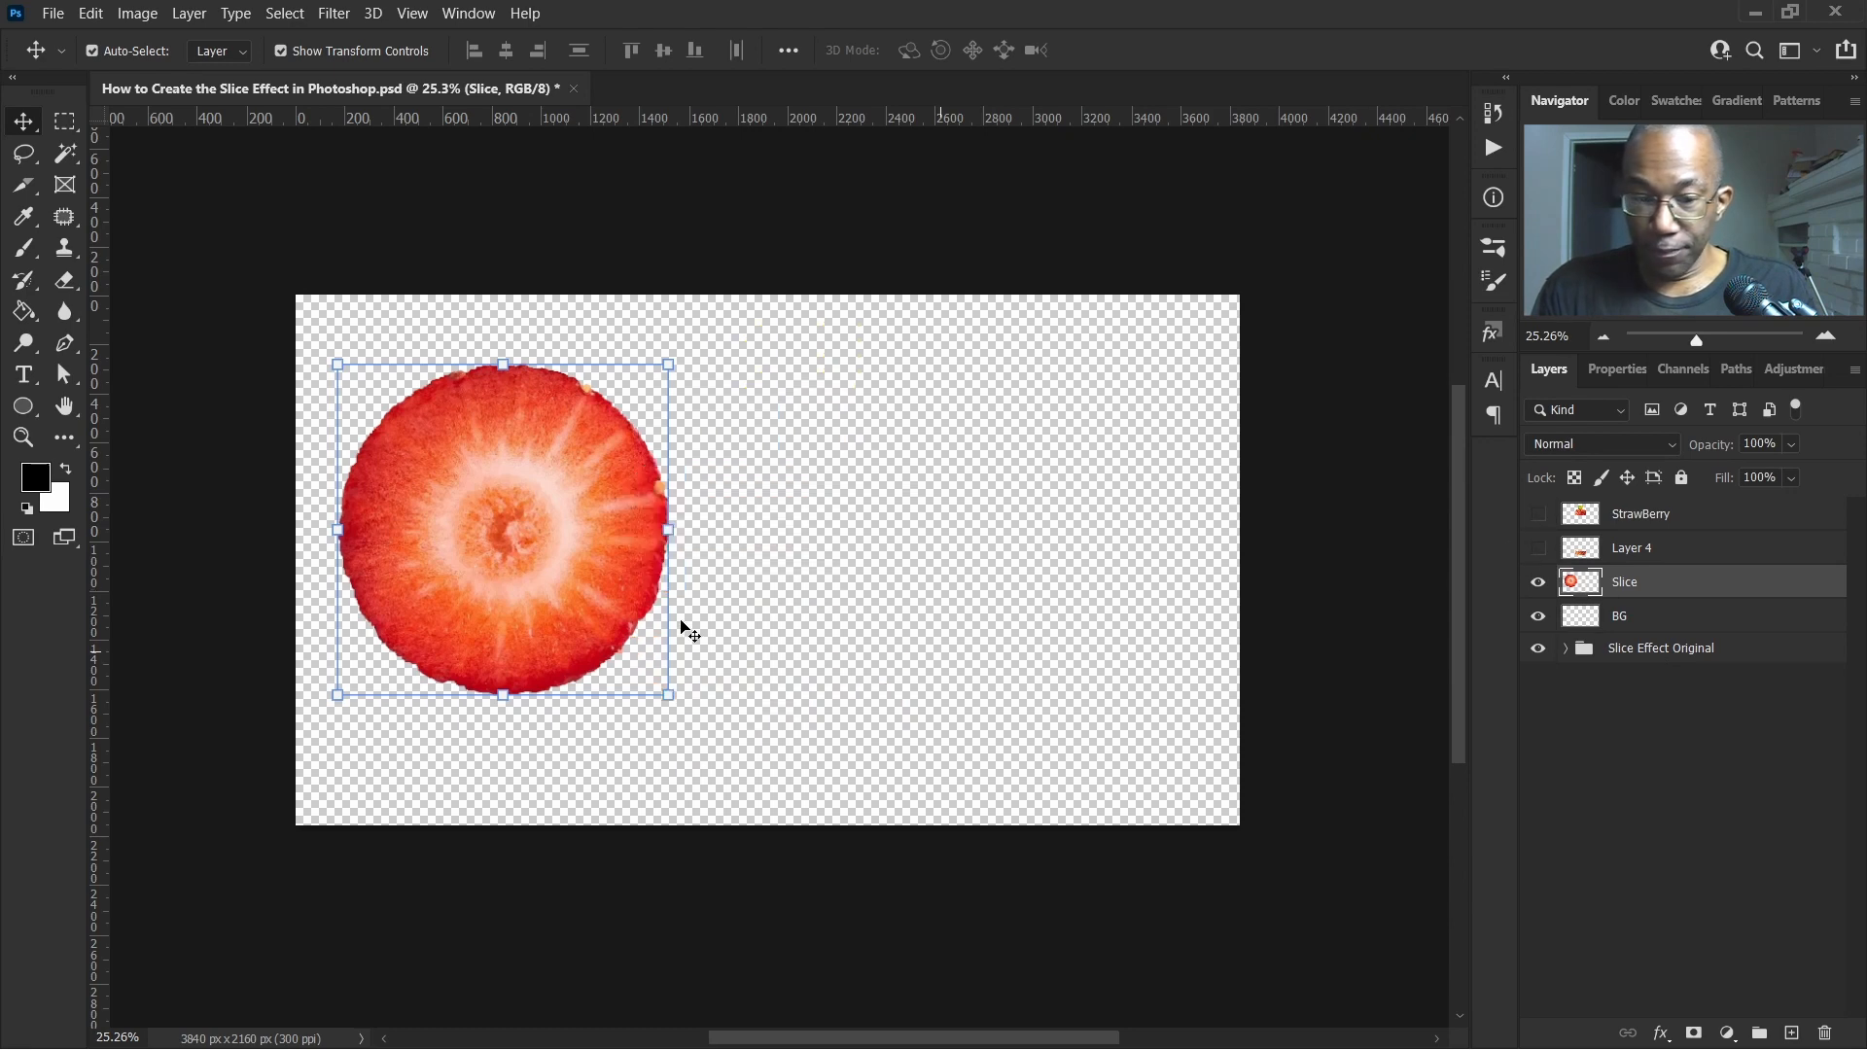
pyautogui.moveTo(584, 551); pyautogui.dragTo(695, 595)
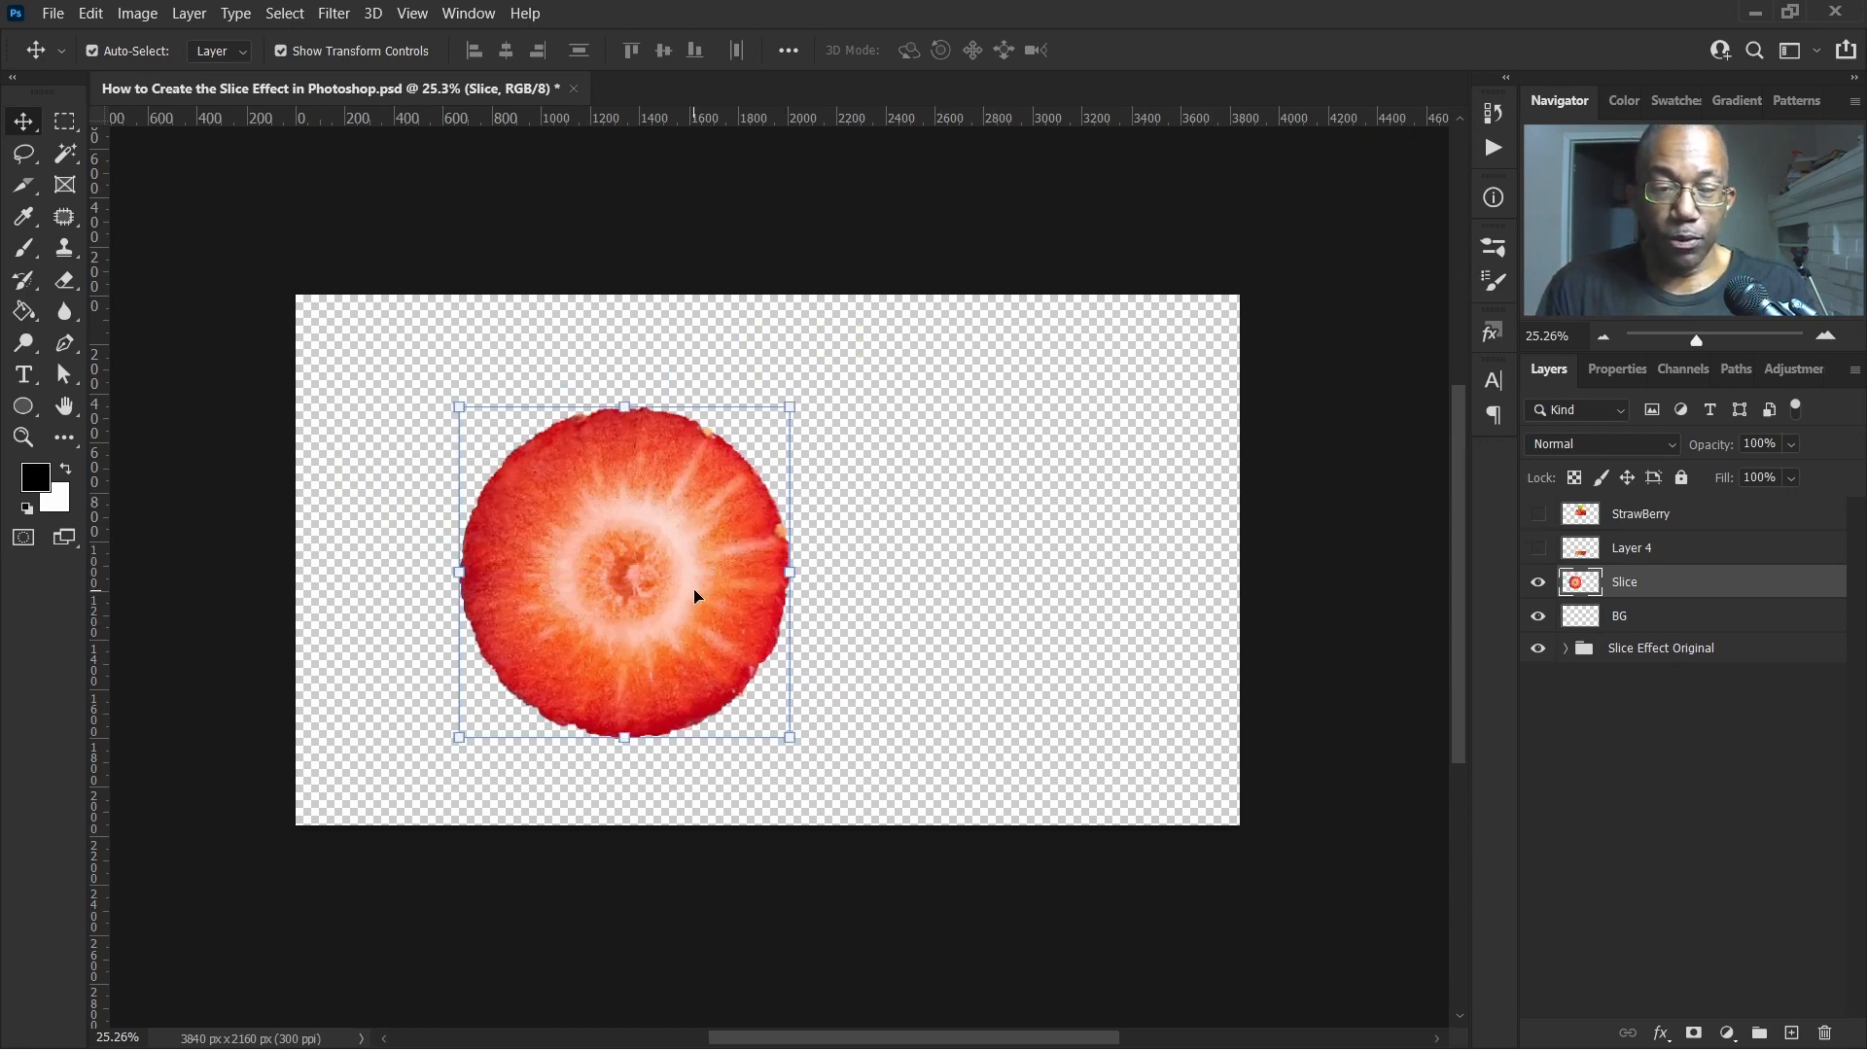
pyautogui.click(790, 402)
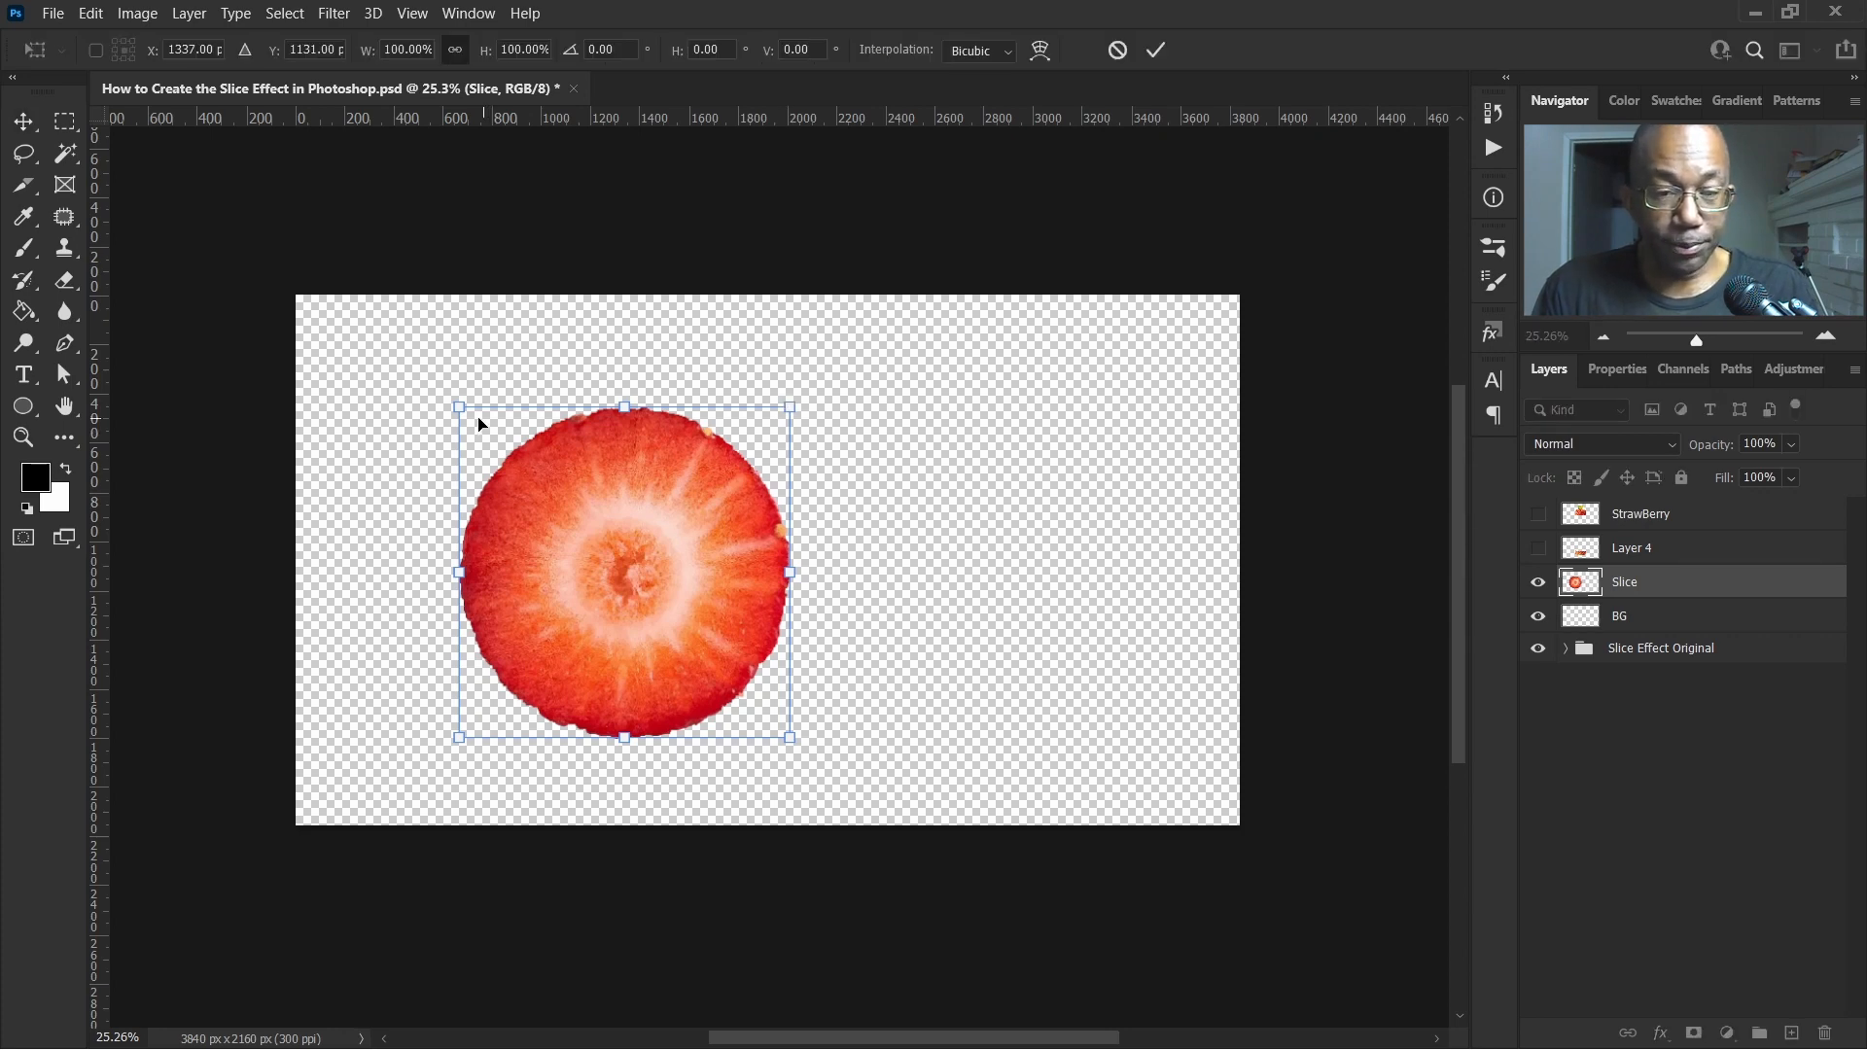
pyautogui.moveTo(463, 405); pyautogui.dragTo(536, 467)
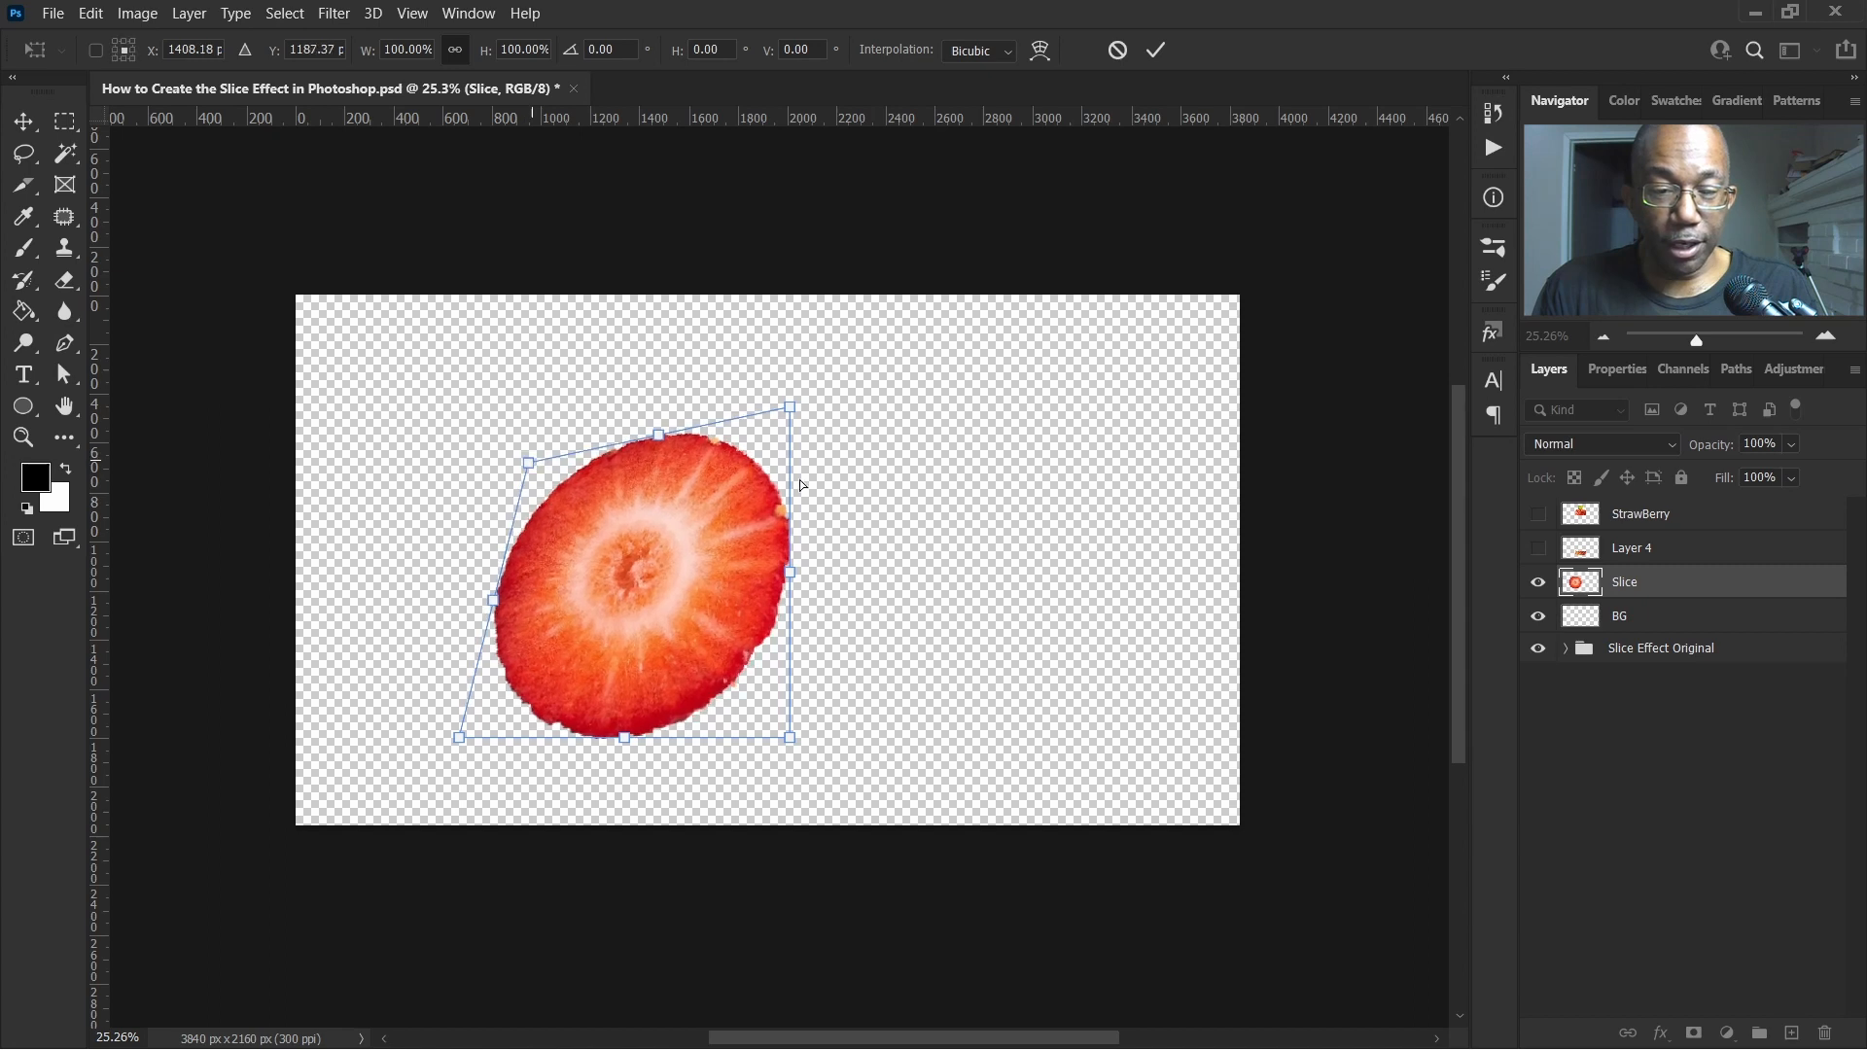
pyautogui.moveTo(794, 409); pyautogui.dragTo(482, 476)
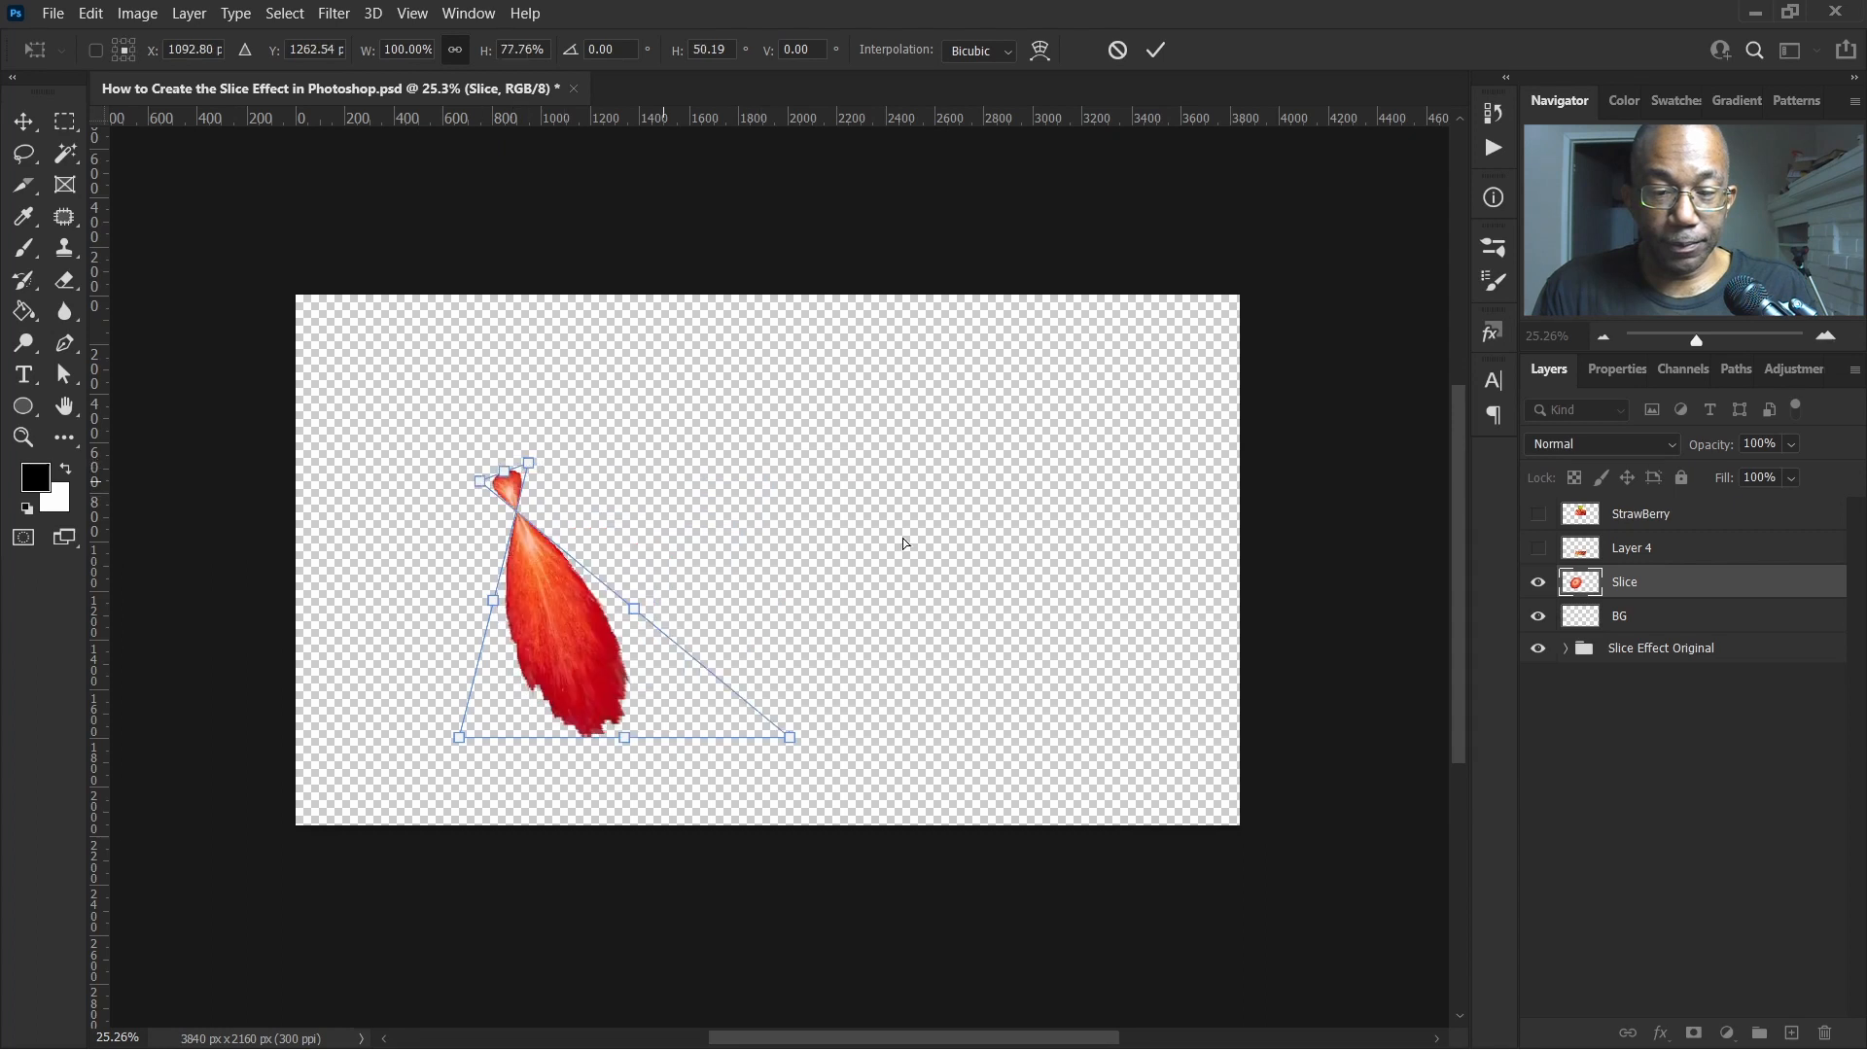
pyautogui.hotkey('ctrl', 'z')
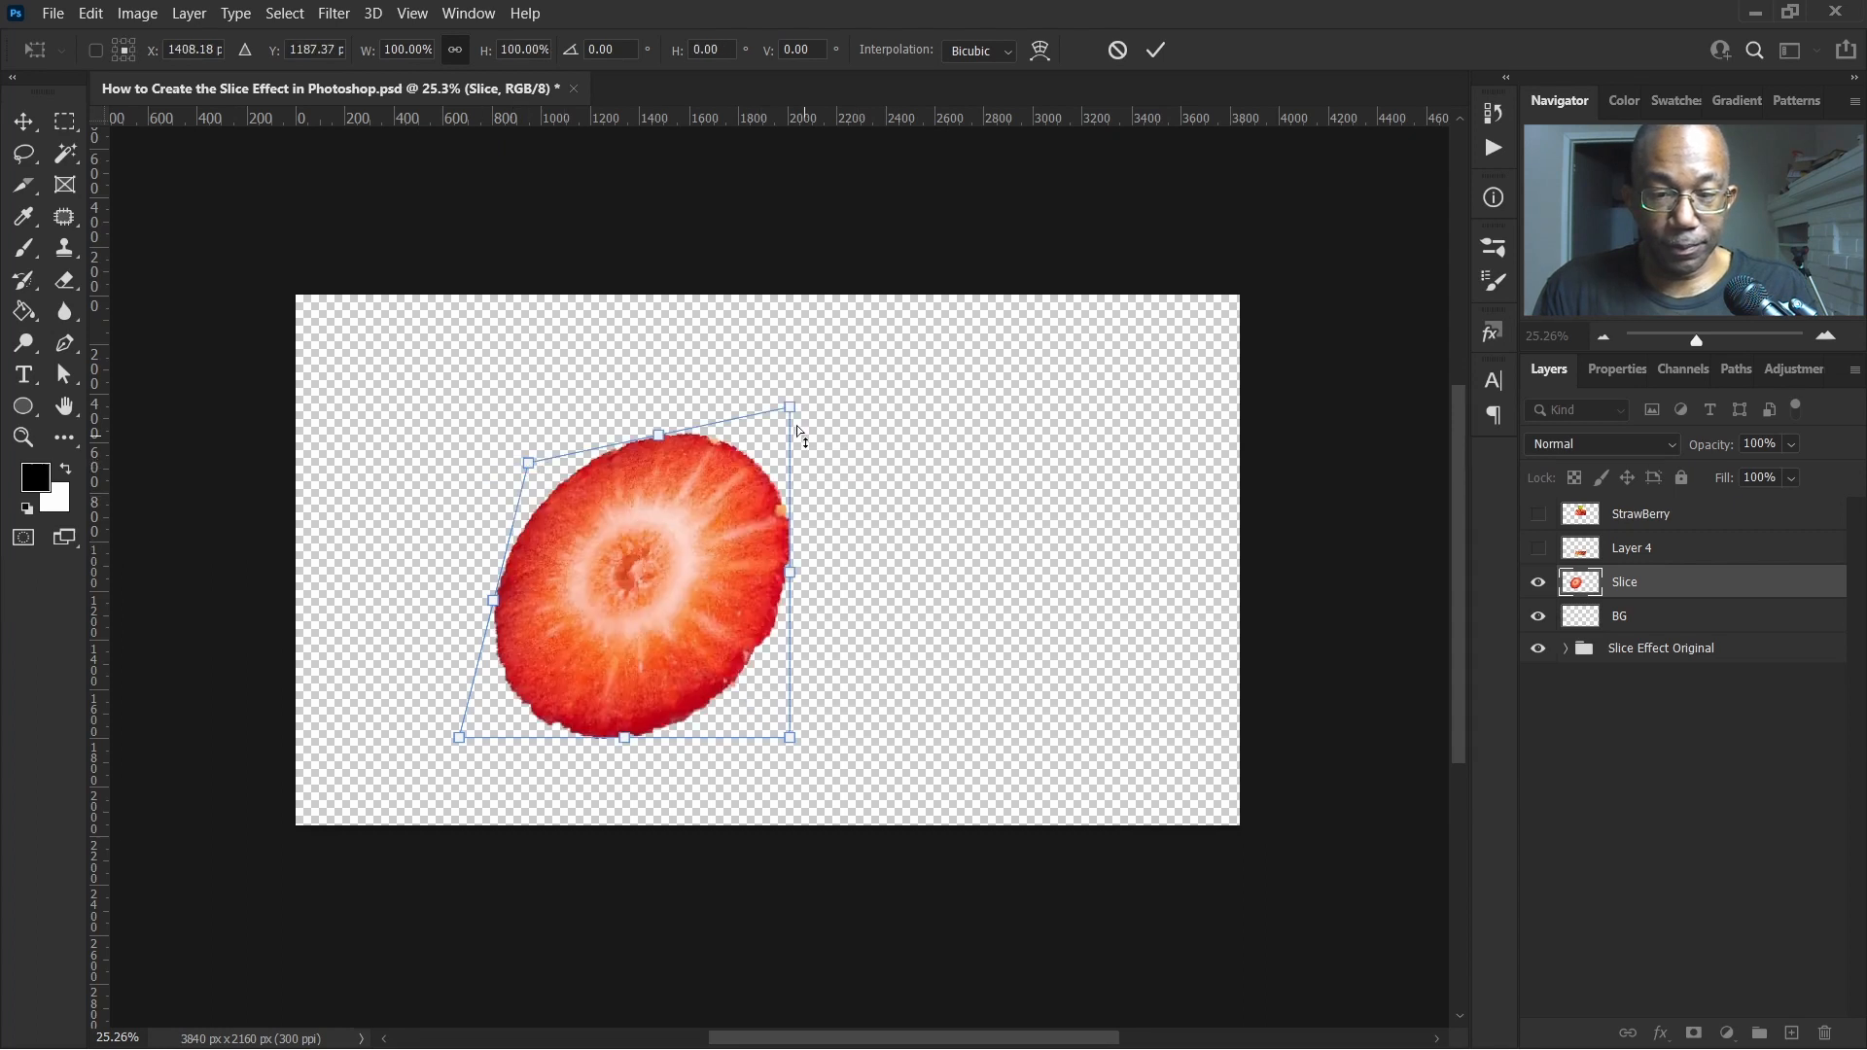
pyautogui.moveTo(791, 409); pyautogui.dragTo(780, 469)
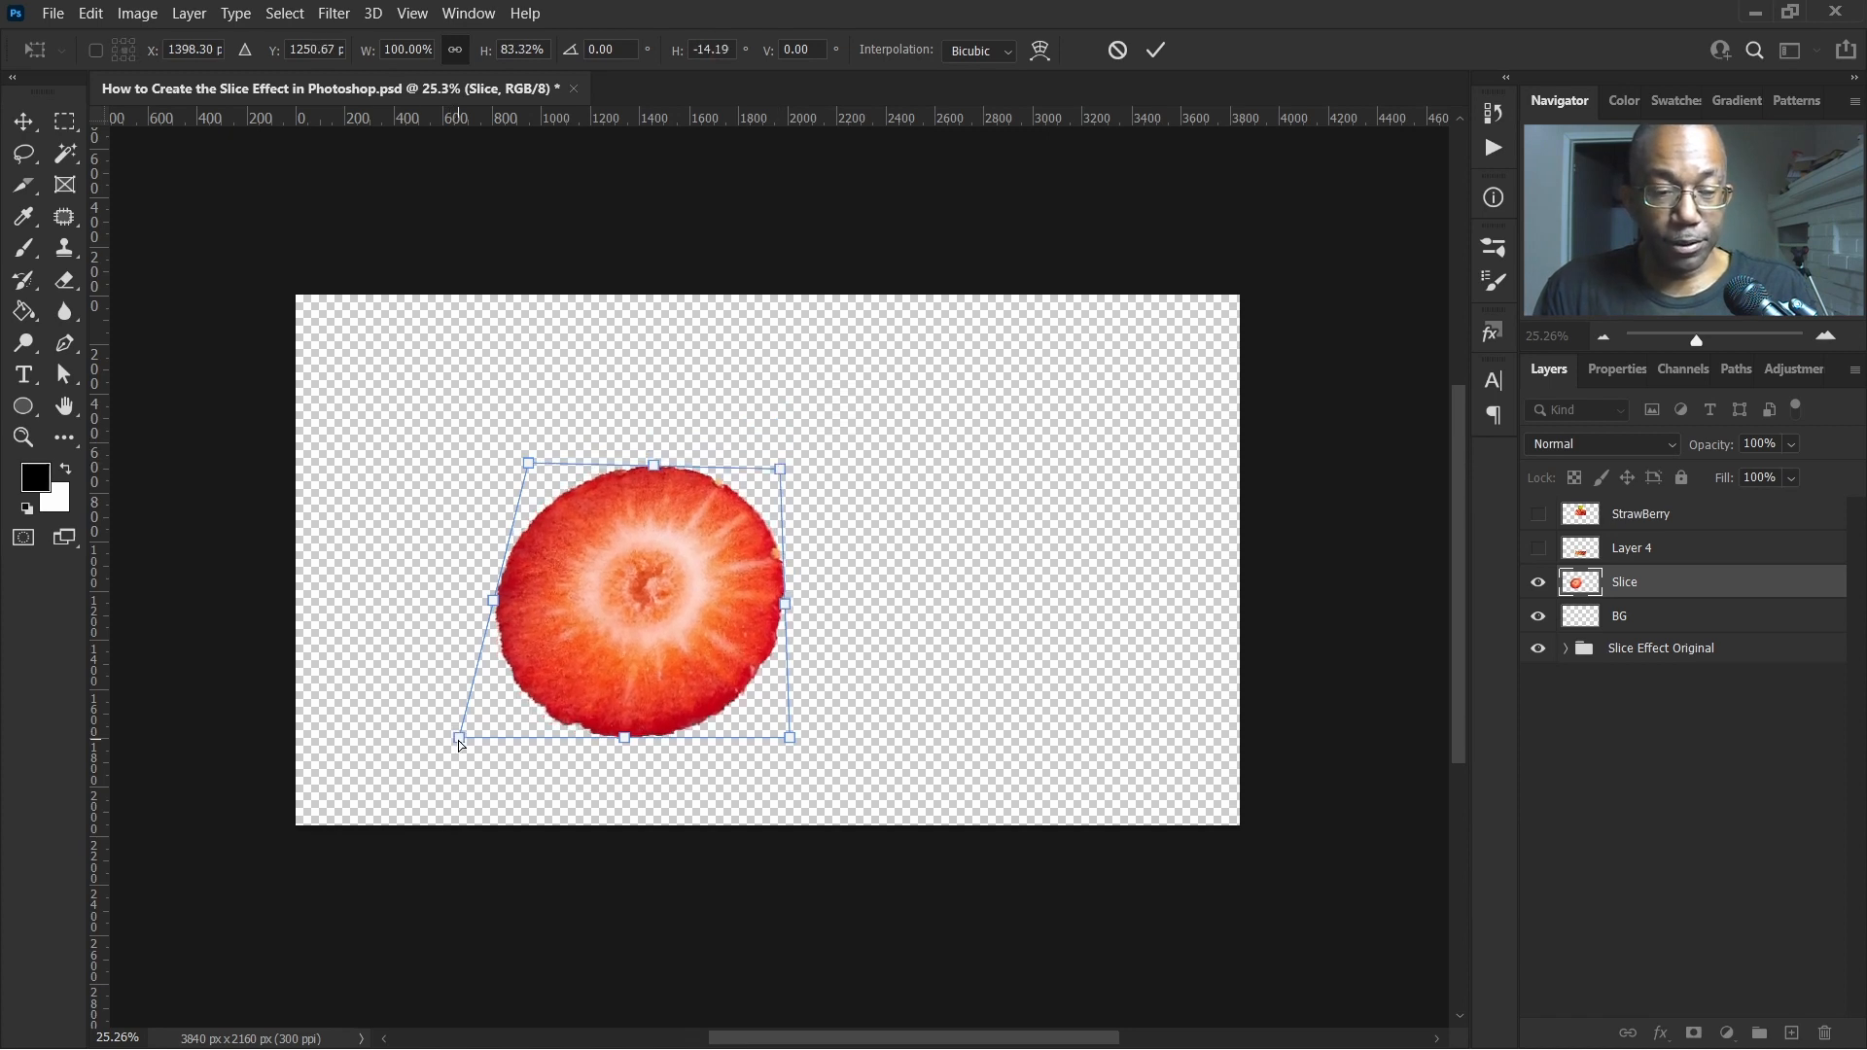
pyautogui.moveTo(458, 739); pyautogui.dragTo(452, 637)
pyautogui.moveTo(791, 743); pyautogui.dragTo(825, 642)
pyautogui.moveTo(529, 465); pyautogui.dragTo(532, 499)
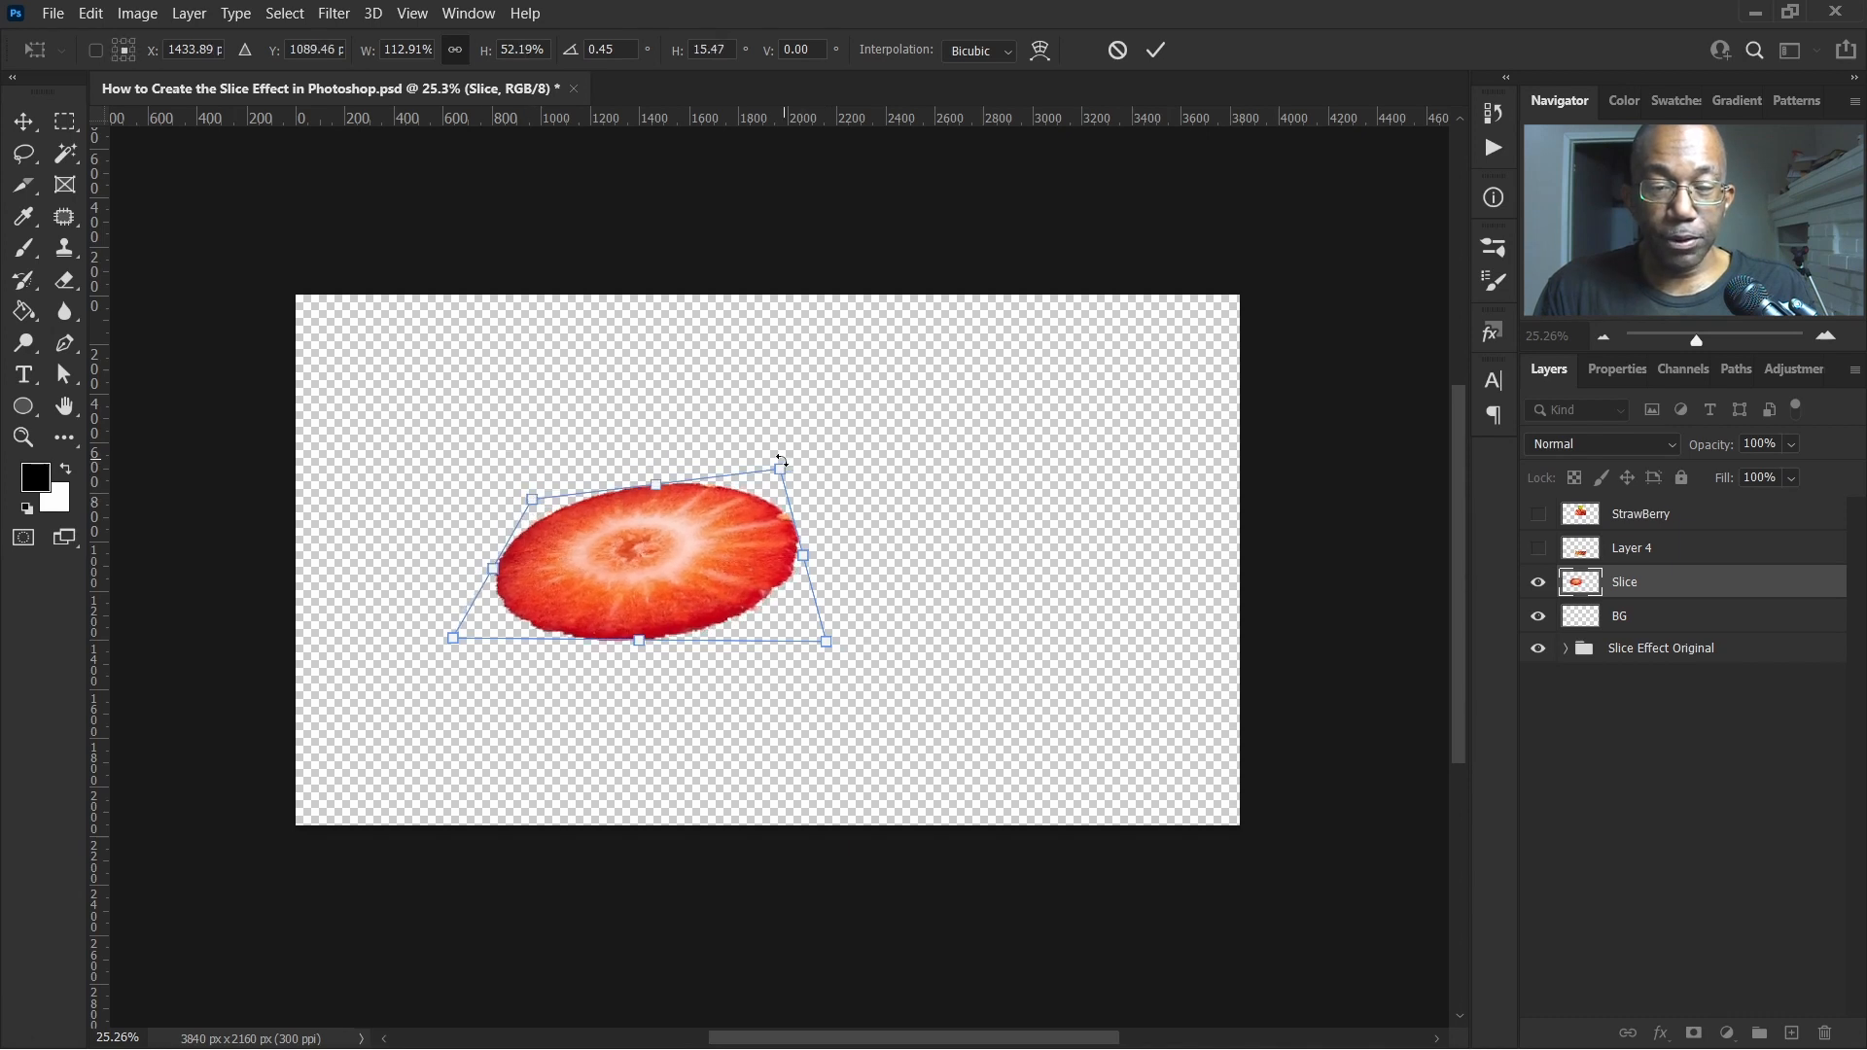
pyautogui.moveTo(779, 474); pyautogui.dragTo(663, 498)
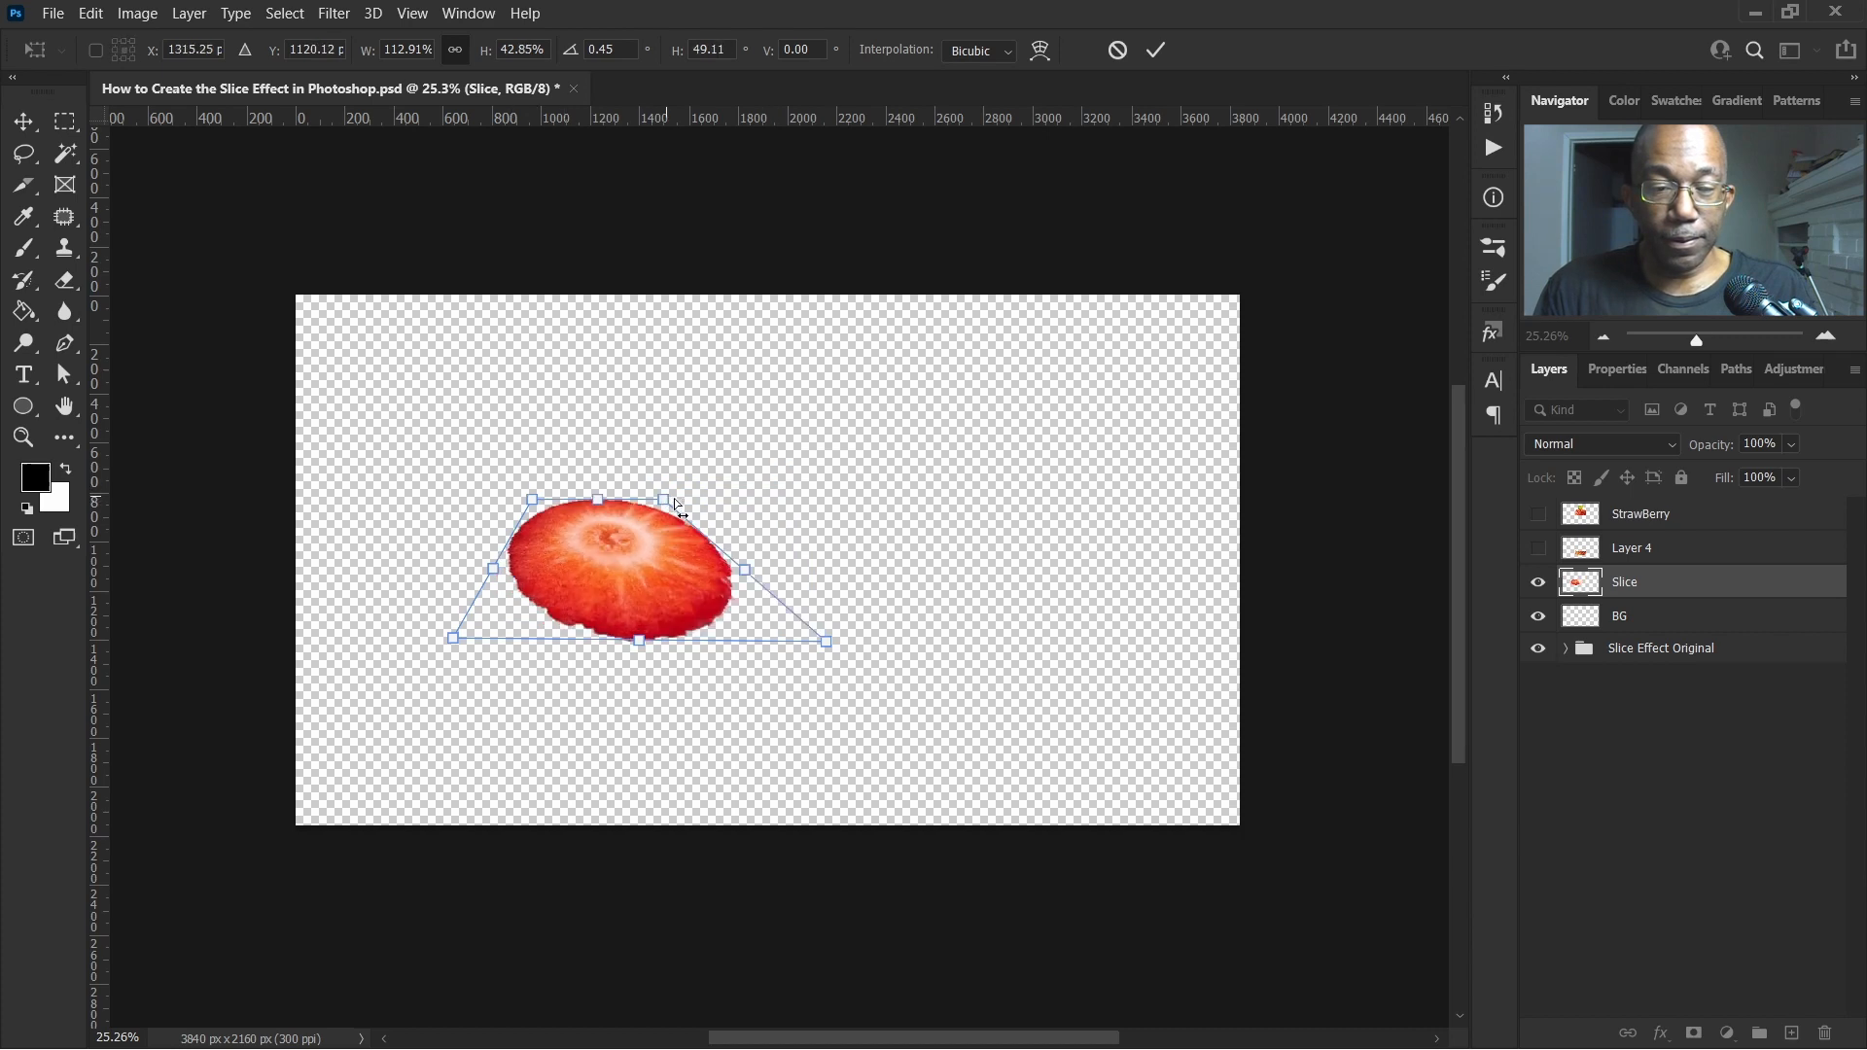
pyautogui.hotkey('ctrl', 'z')
pyautogui.moveTo(779, 472); pyautogui.dragTo(776, 500)
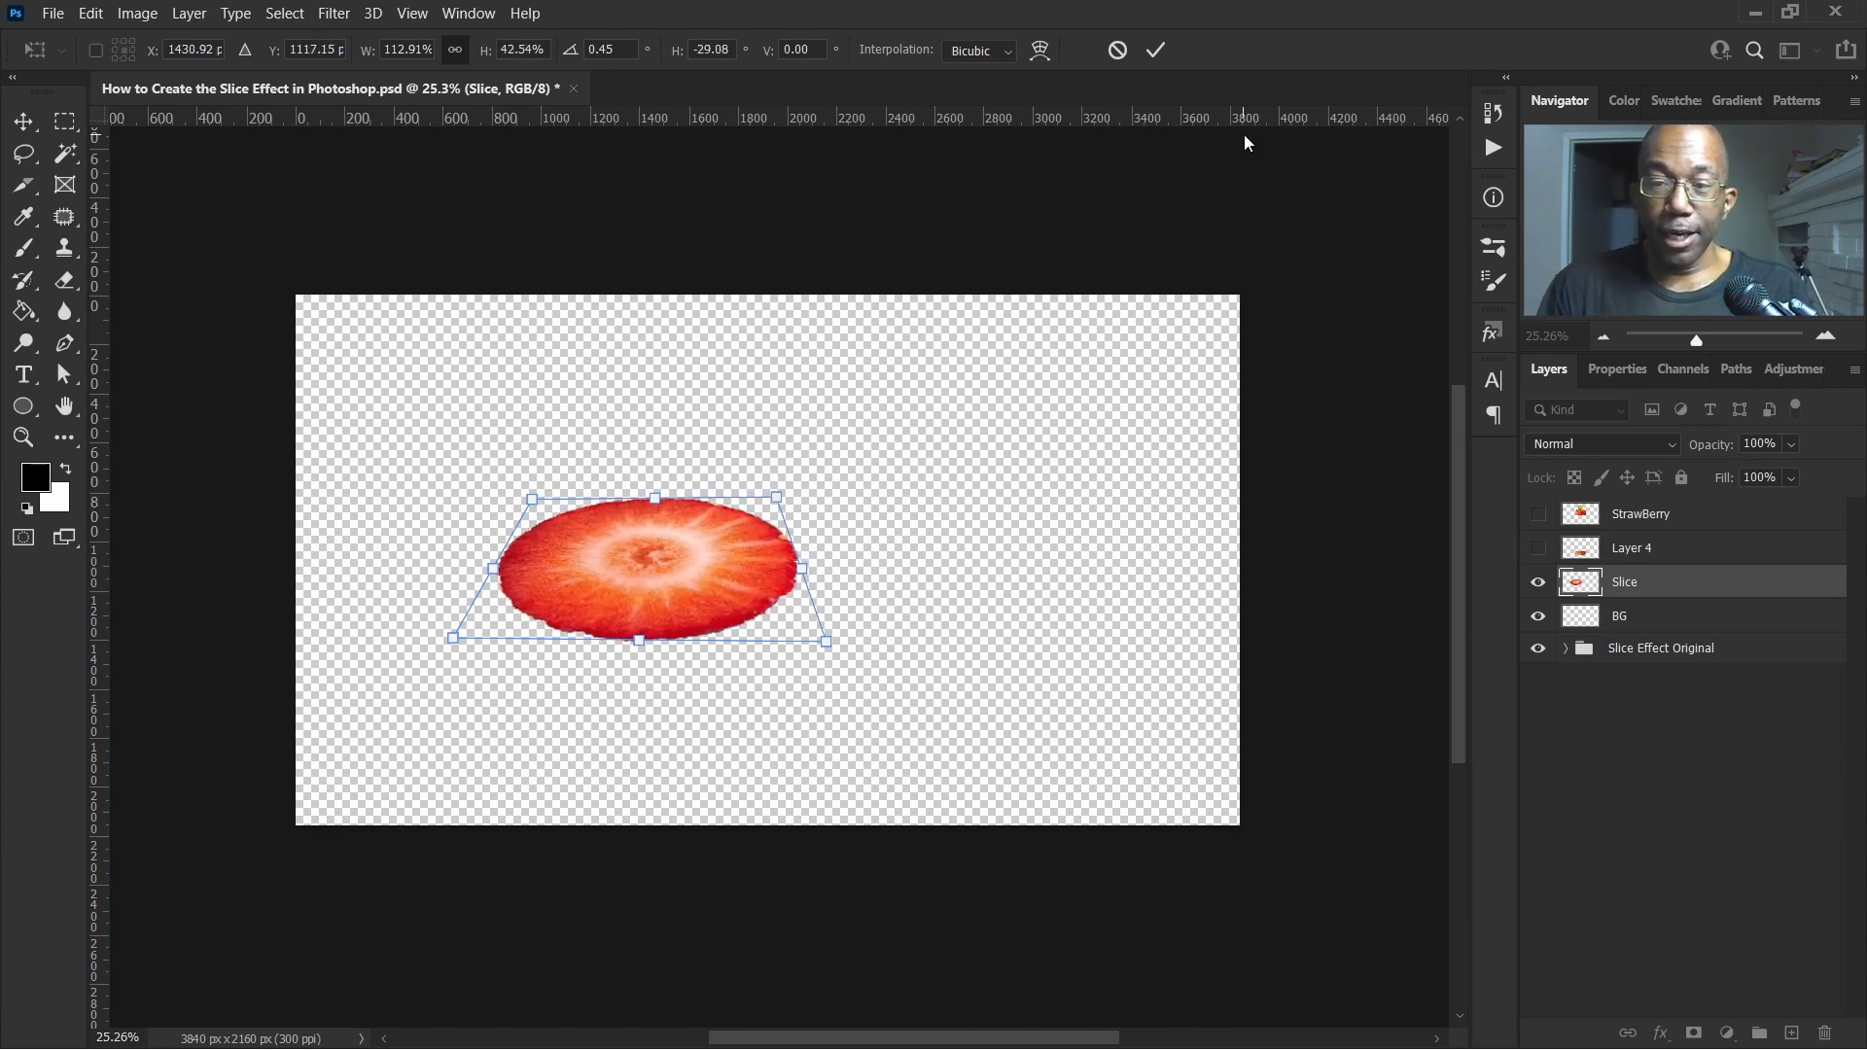
pyautogui.click(1157, 50)
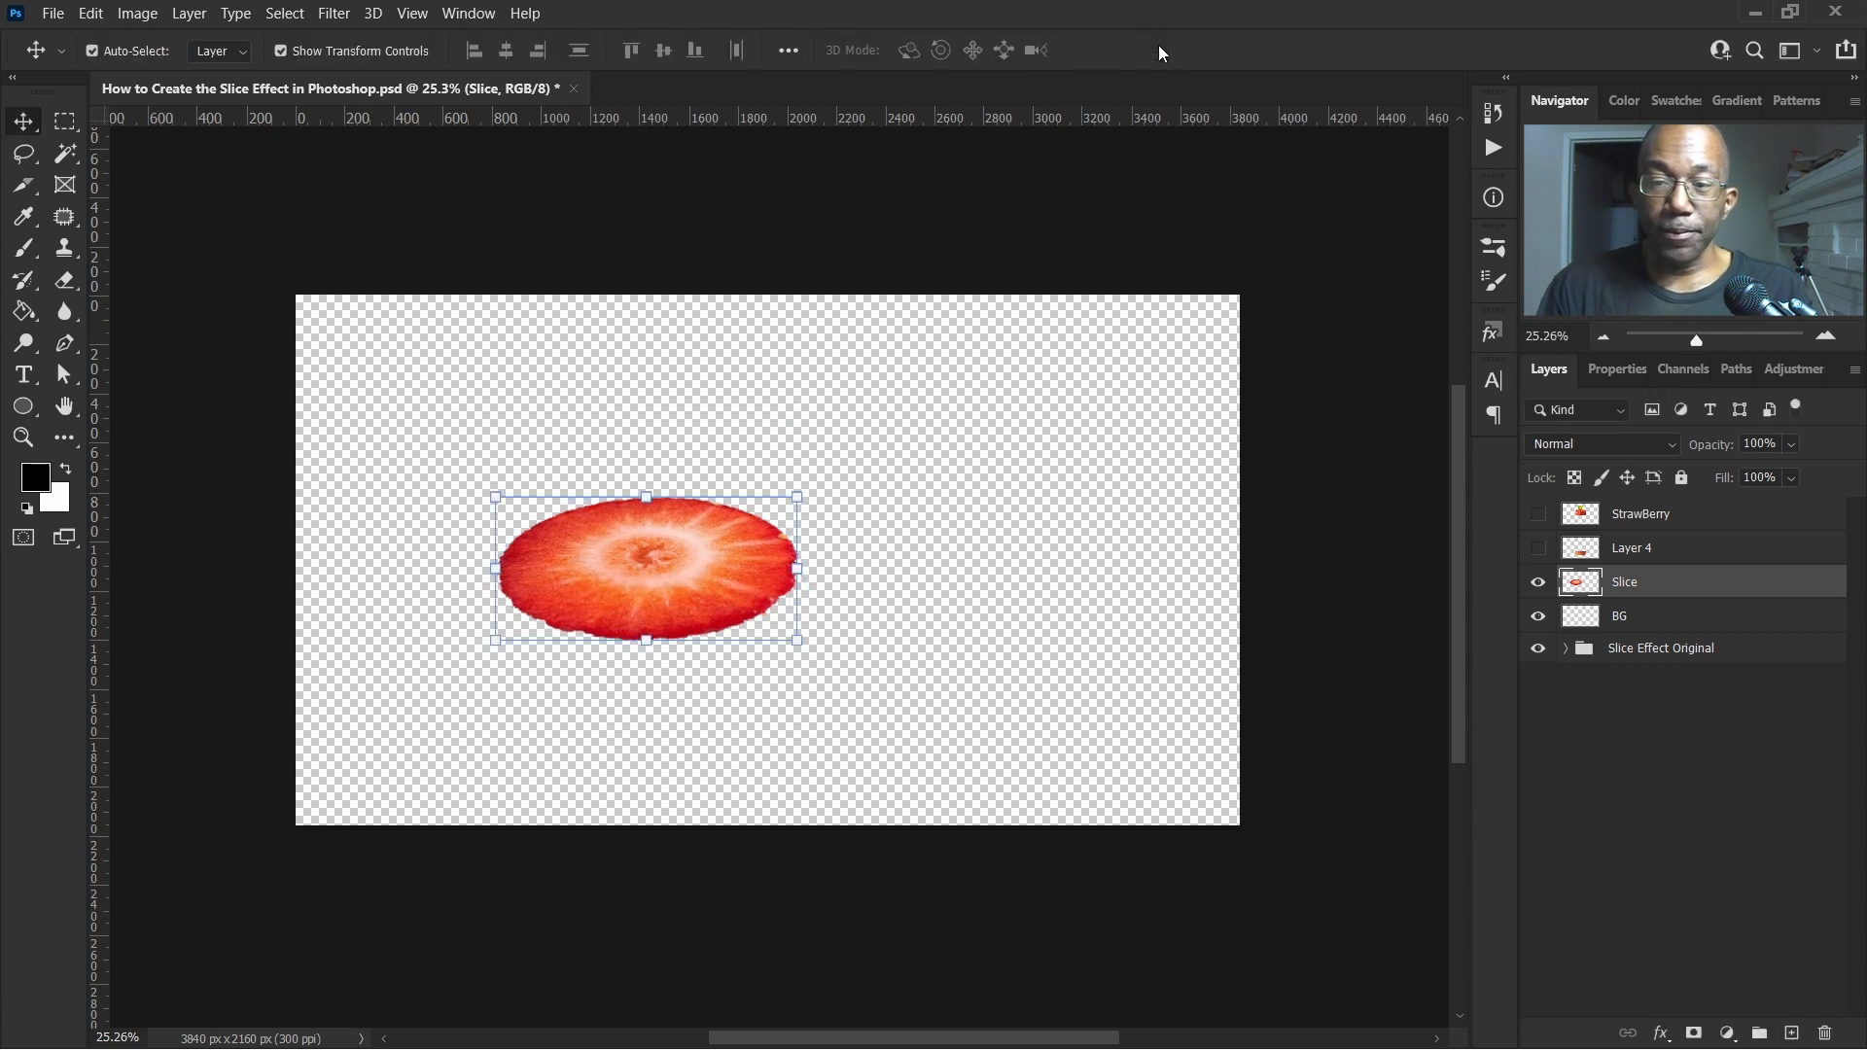
# Show the strawberry piece layers and move the slice onto the lower piece's cut top
pyautogui.click(1537, 515)
pyautogui.click(1537, 549)
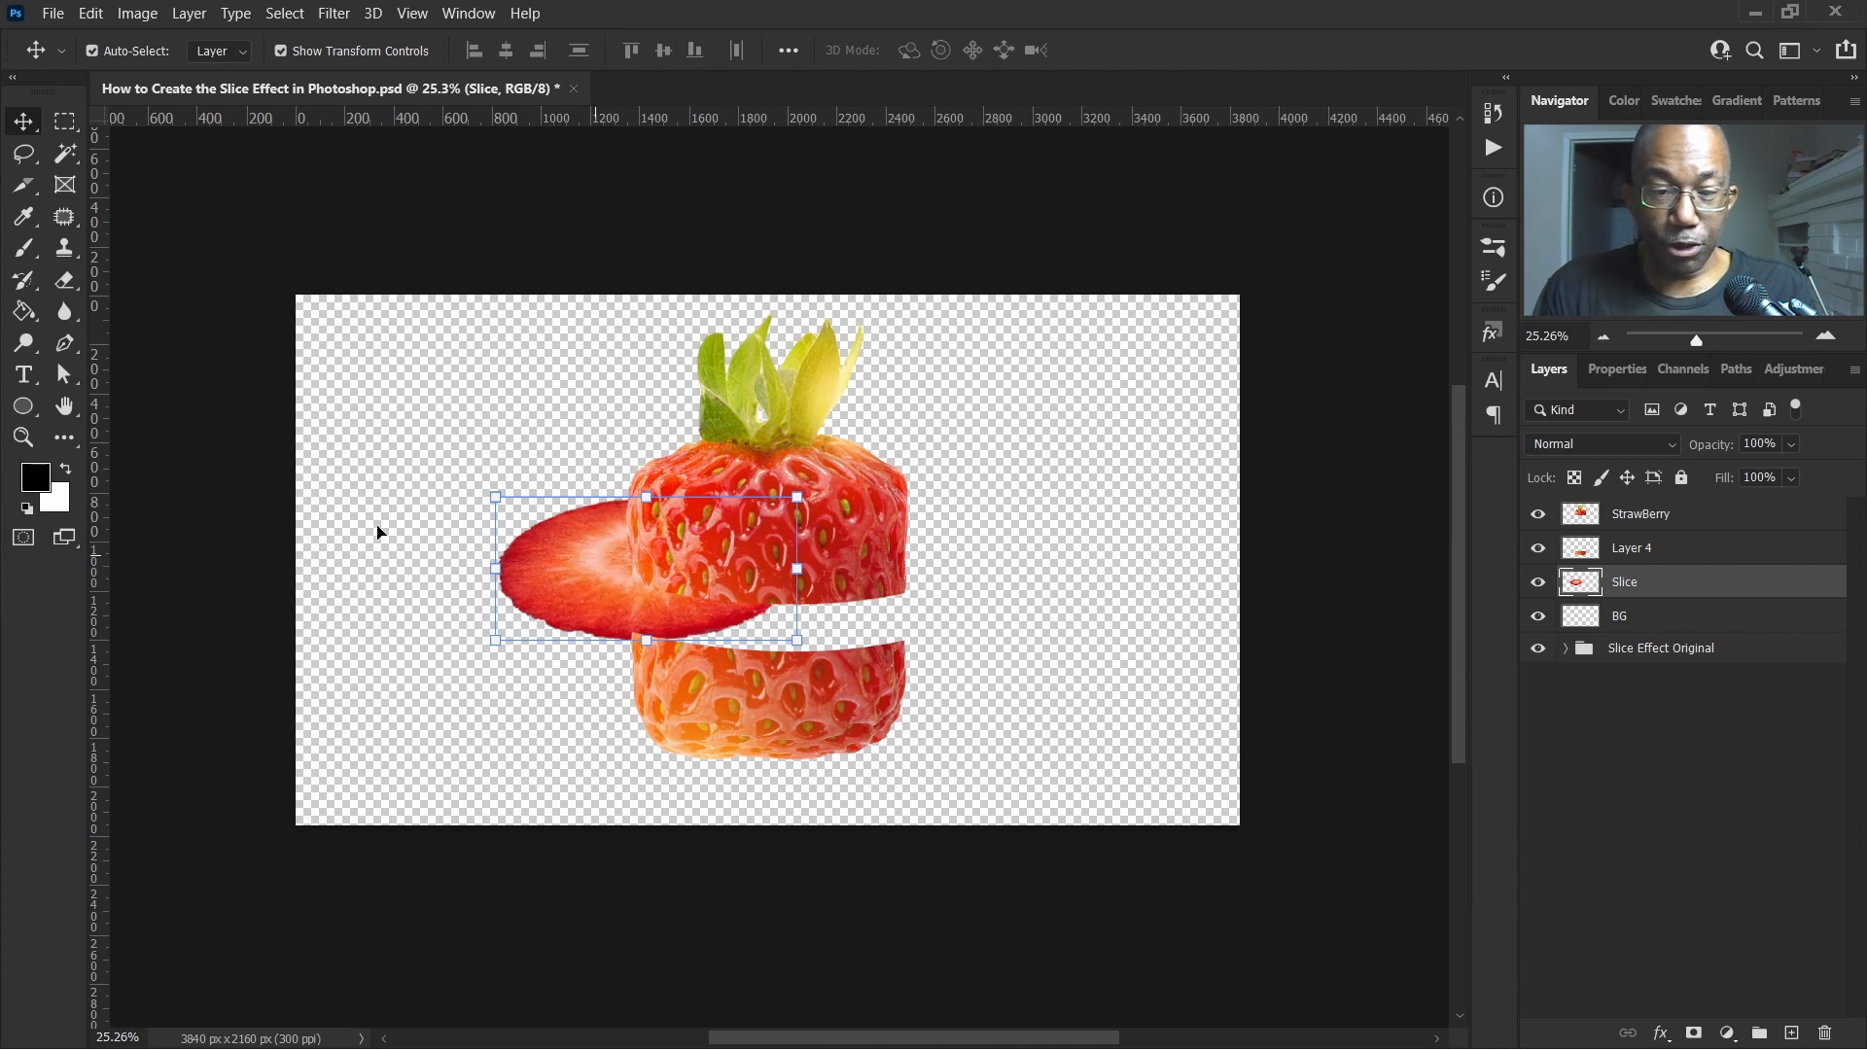
pyautogui.moveTo(627, 659); pyautogui.dragTo(720, 639)
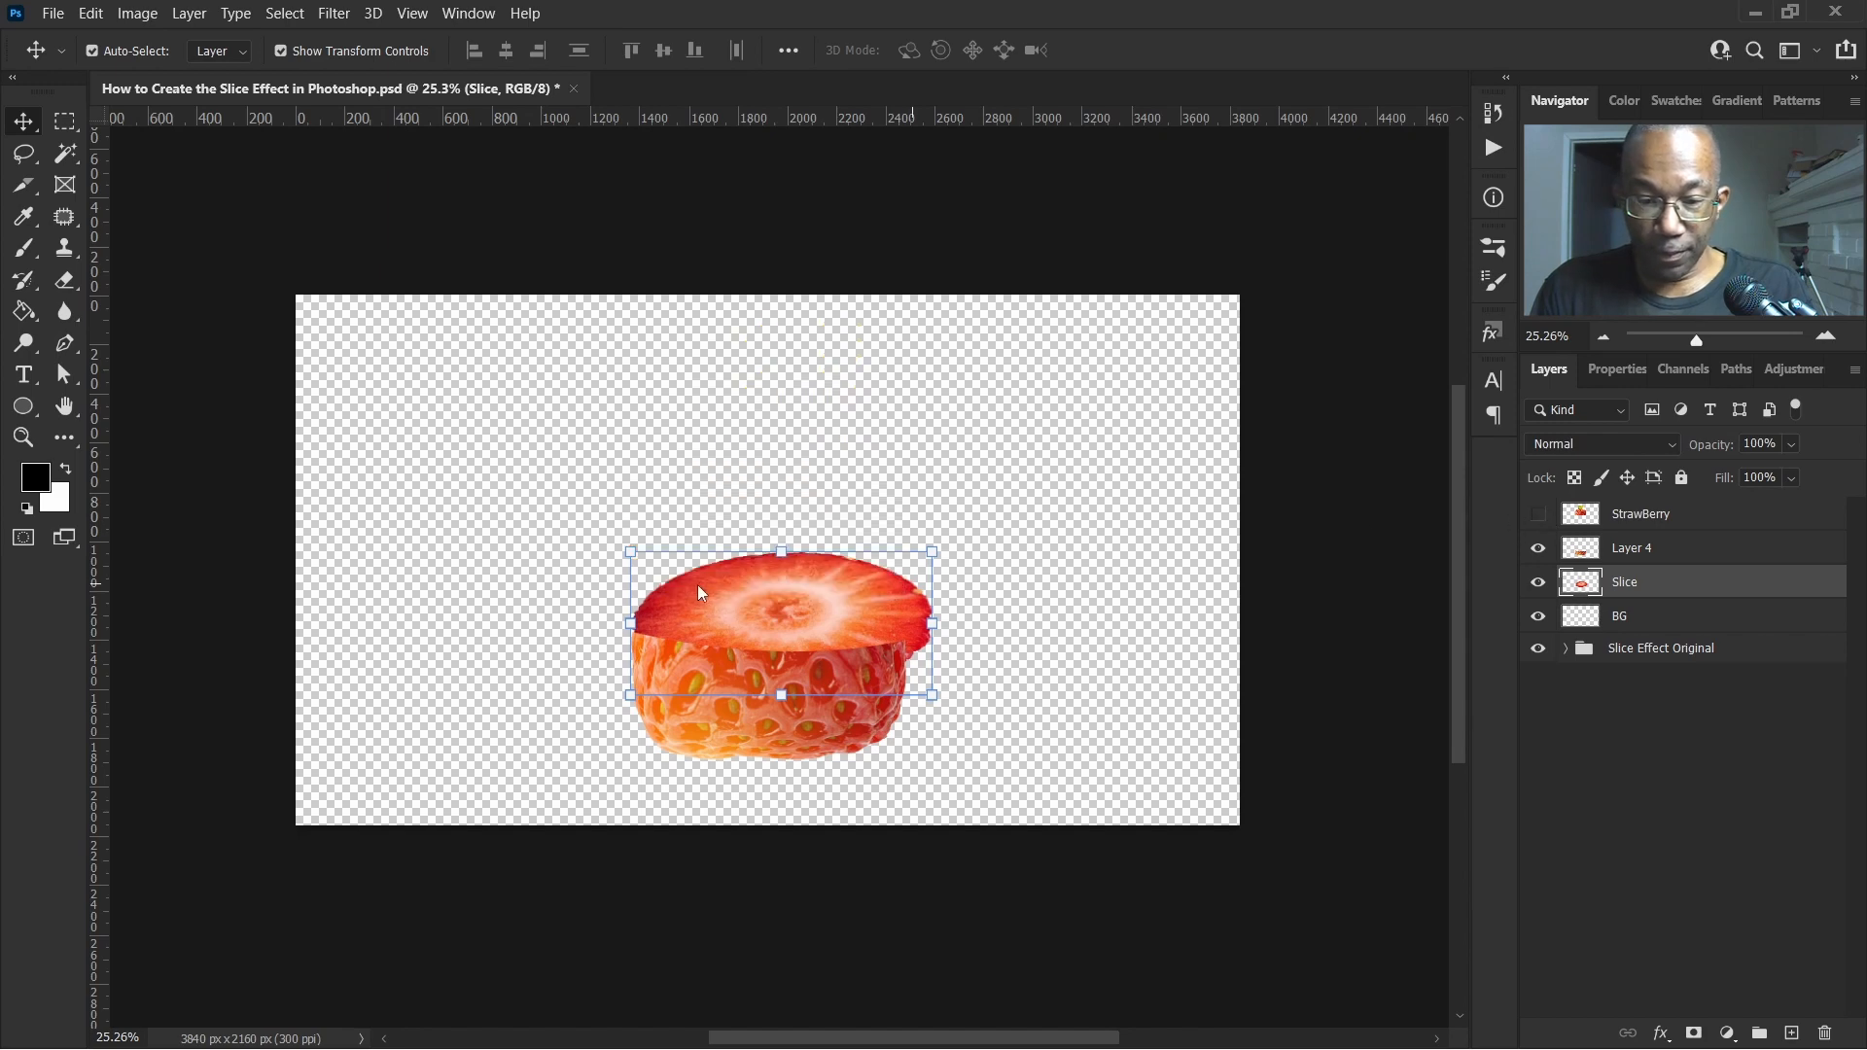
pyautogui.moveTo(841, 604); pyautogui.dragTo(841, 605)
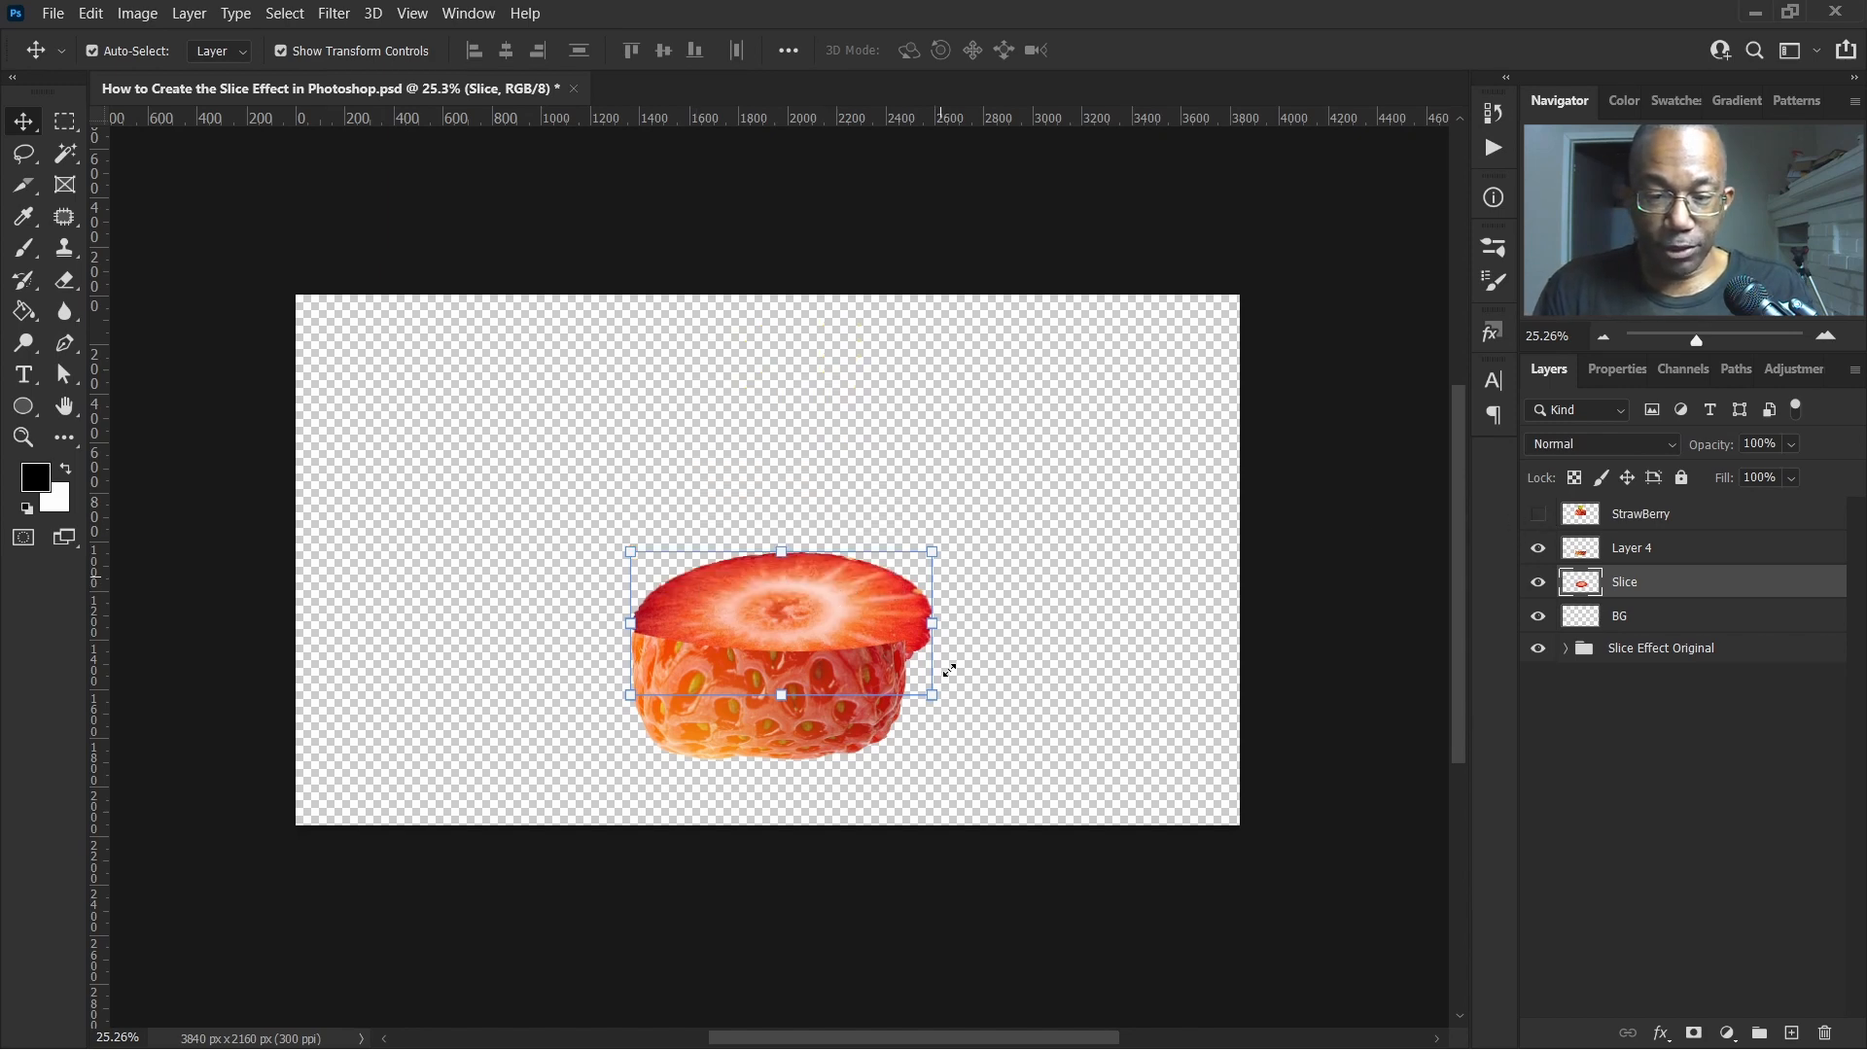
# Scale the slice to about 91% width and 44% height so it fits the lower piece's top
pyautogui.scroll(4, 825, 615)
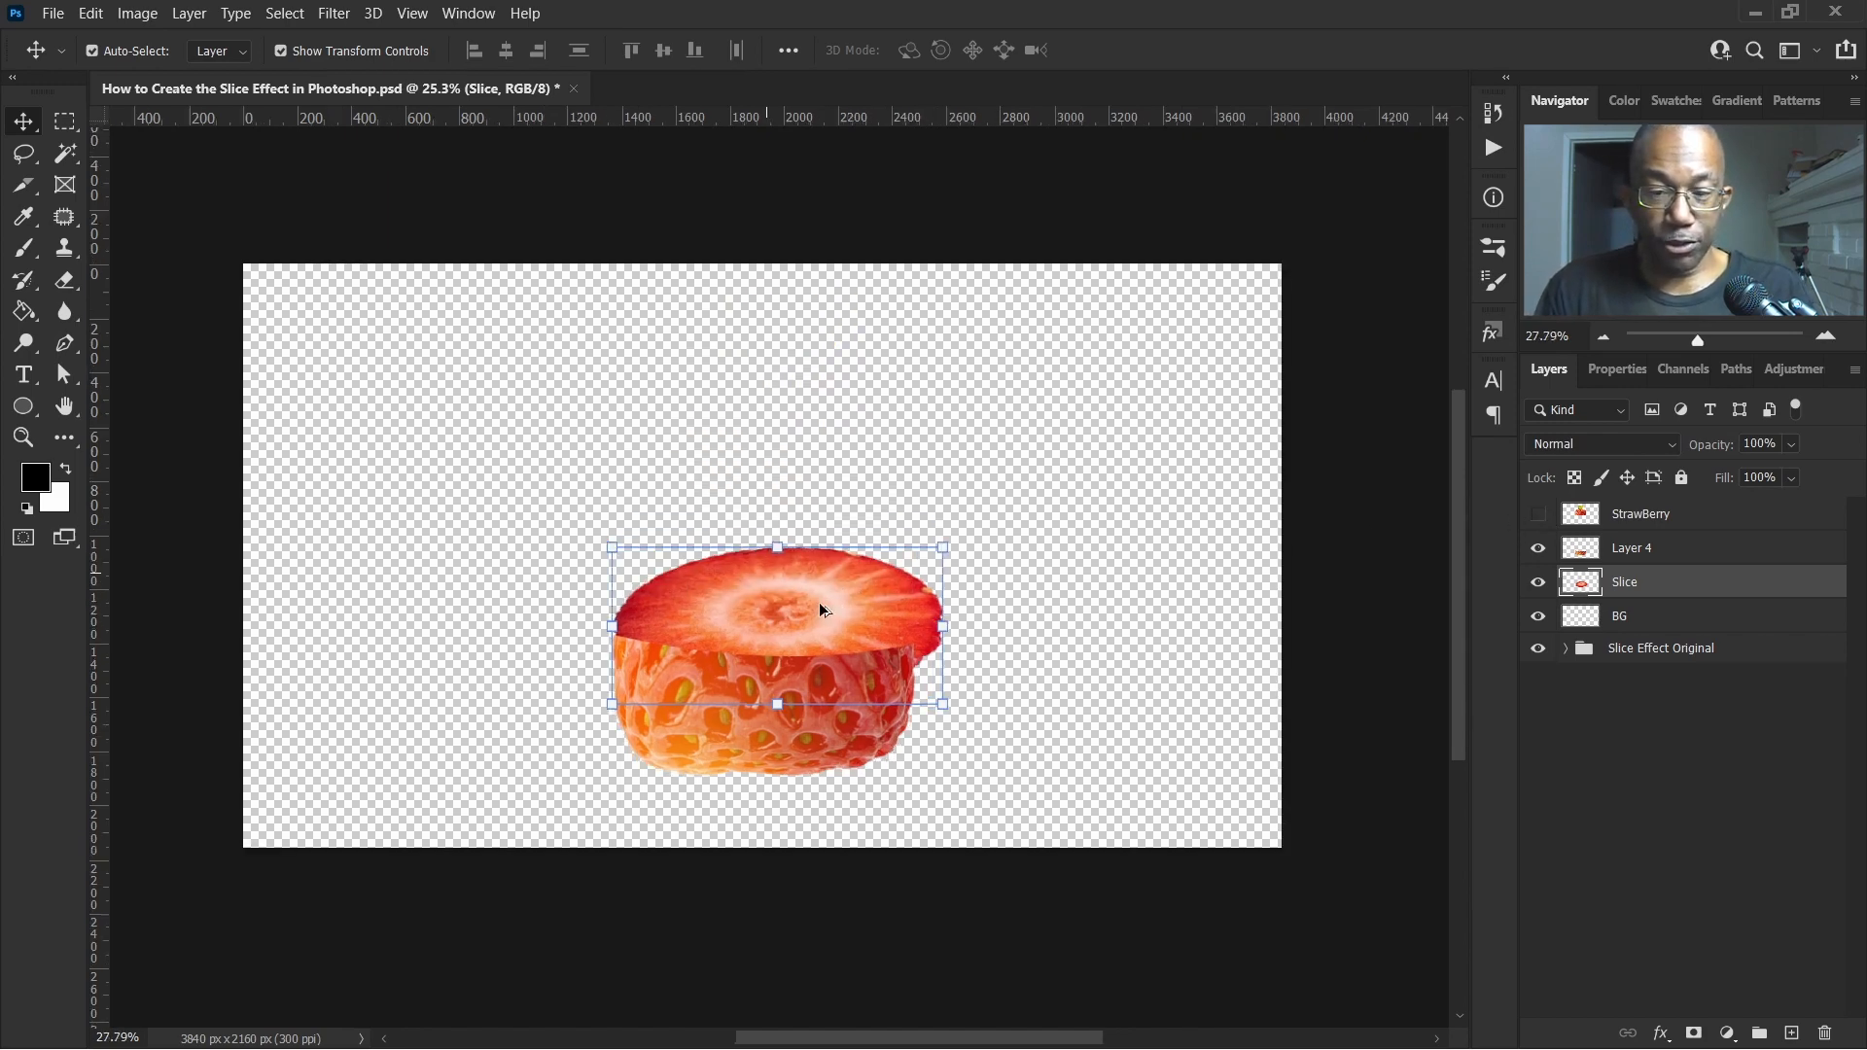
pyautogui.scroll(1, 822, 607)
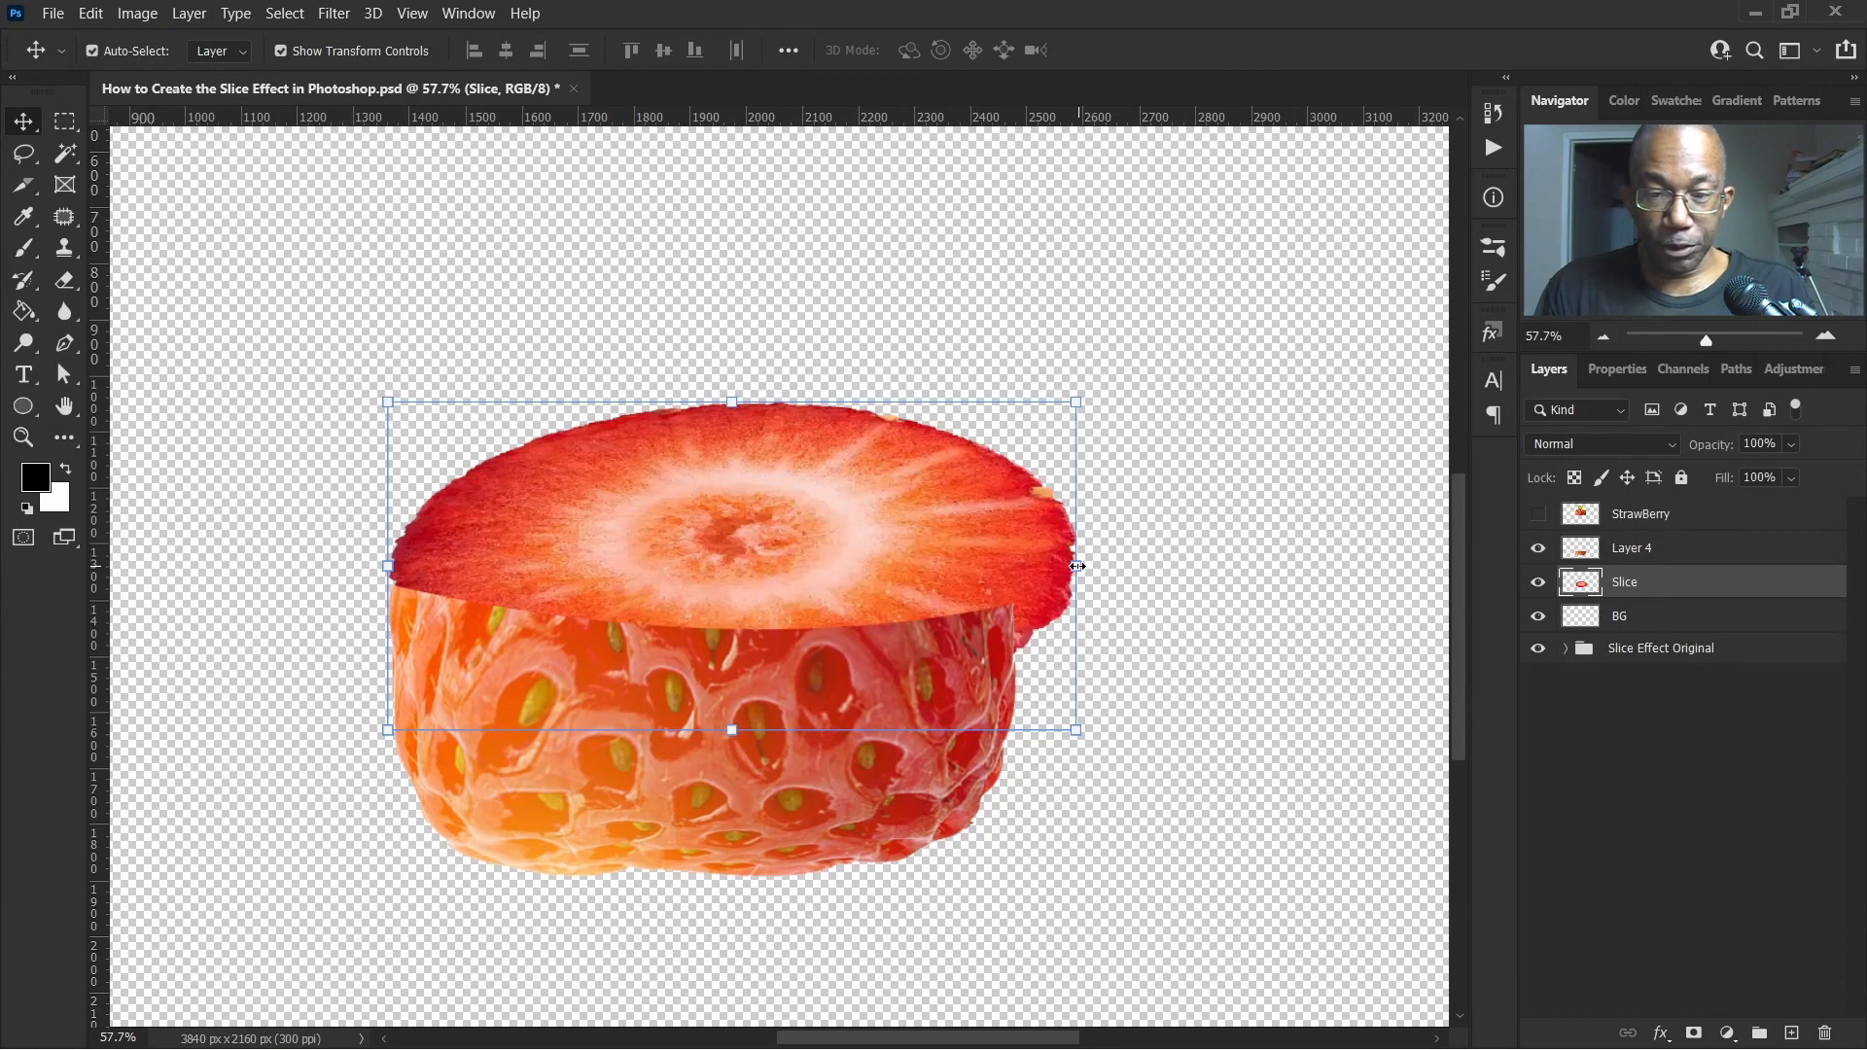
pyautogui.moveTo(1077, 565); pyautogui.dragTo(1016, 563)
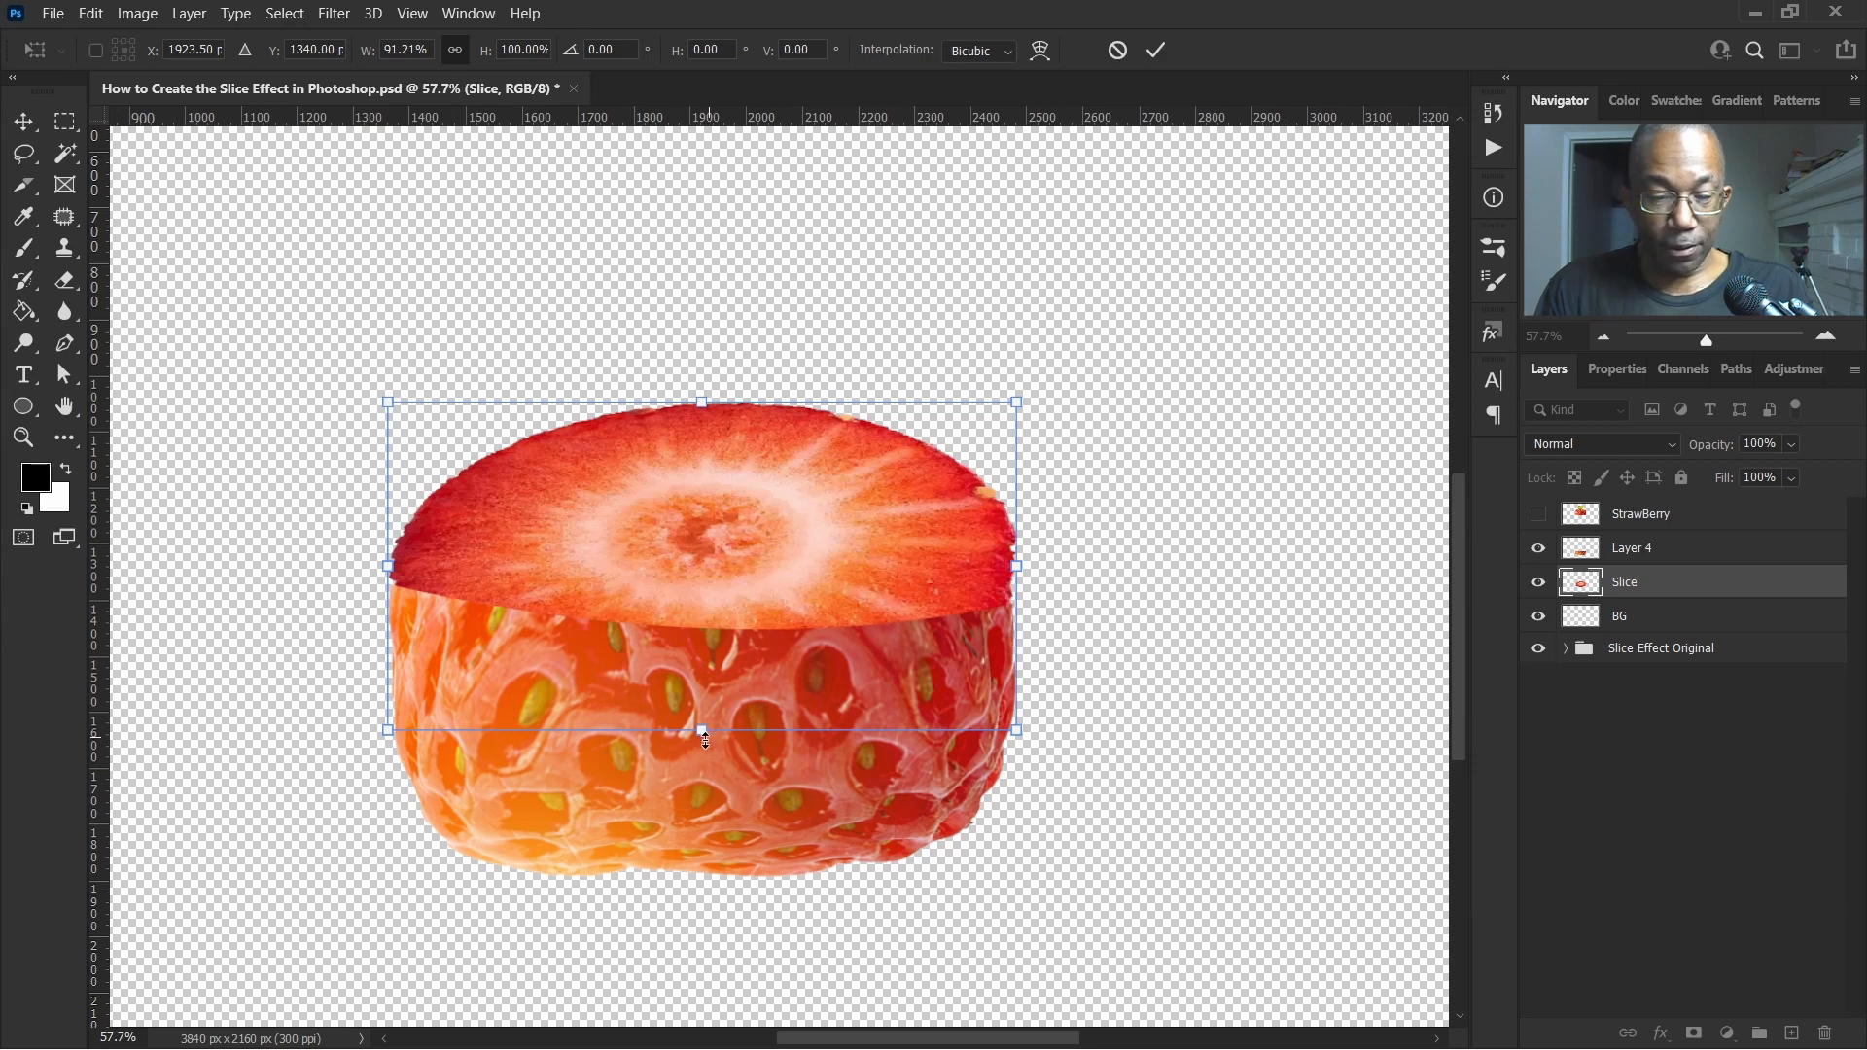
pyautogui.moveTo(702, 732); pyautogui.dragTo(688, 654)
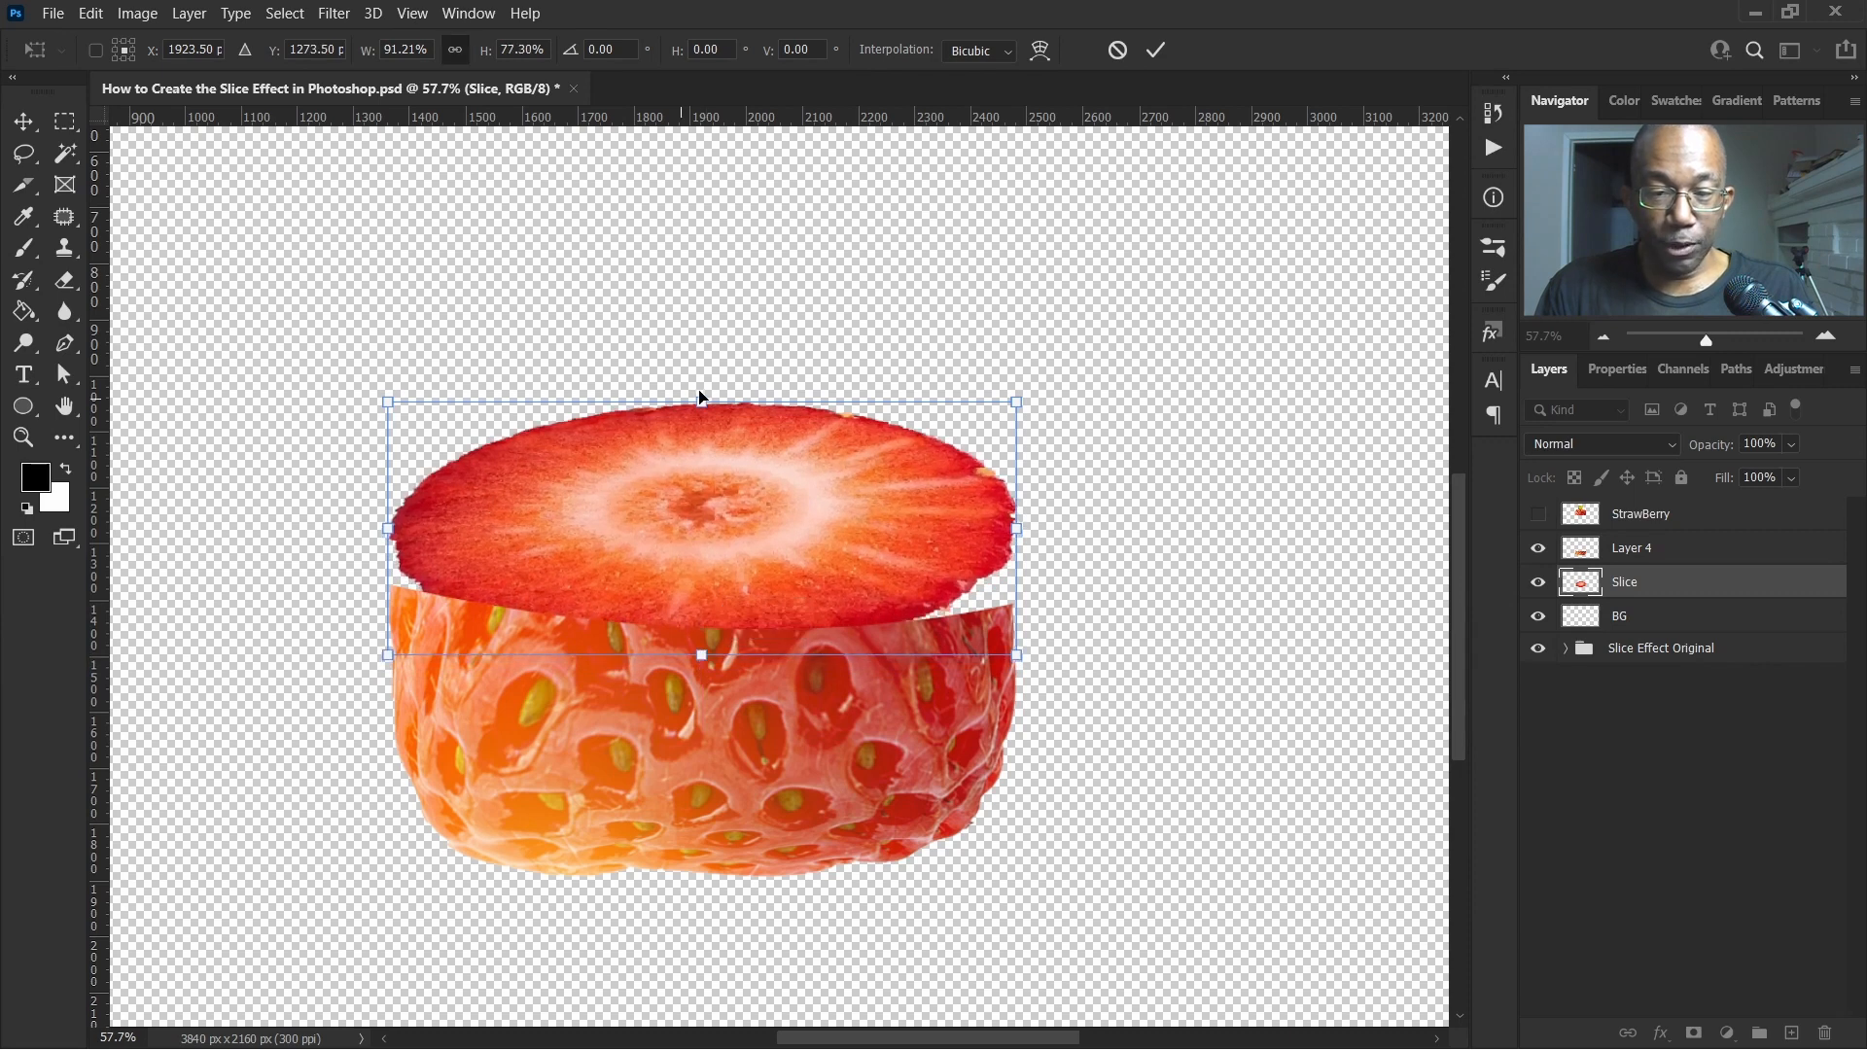
pyautogui.moveTo(702, 396); pyautogui.dragTo(717, 505)
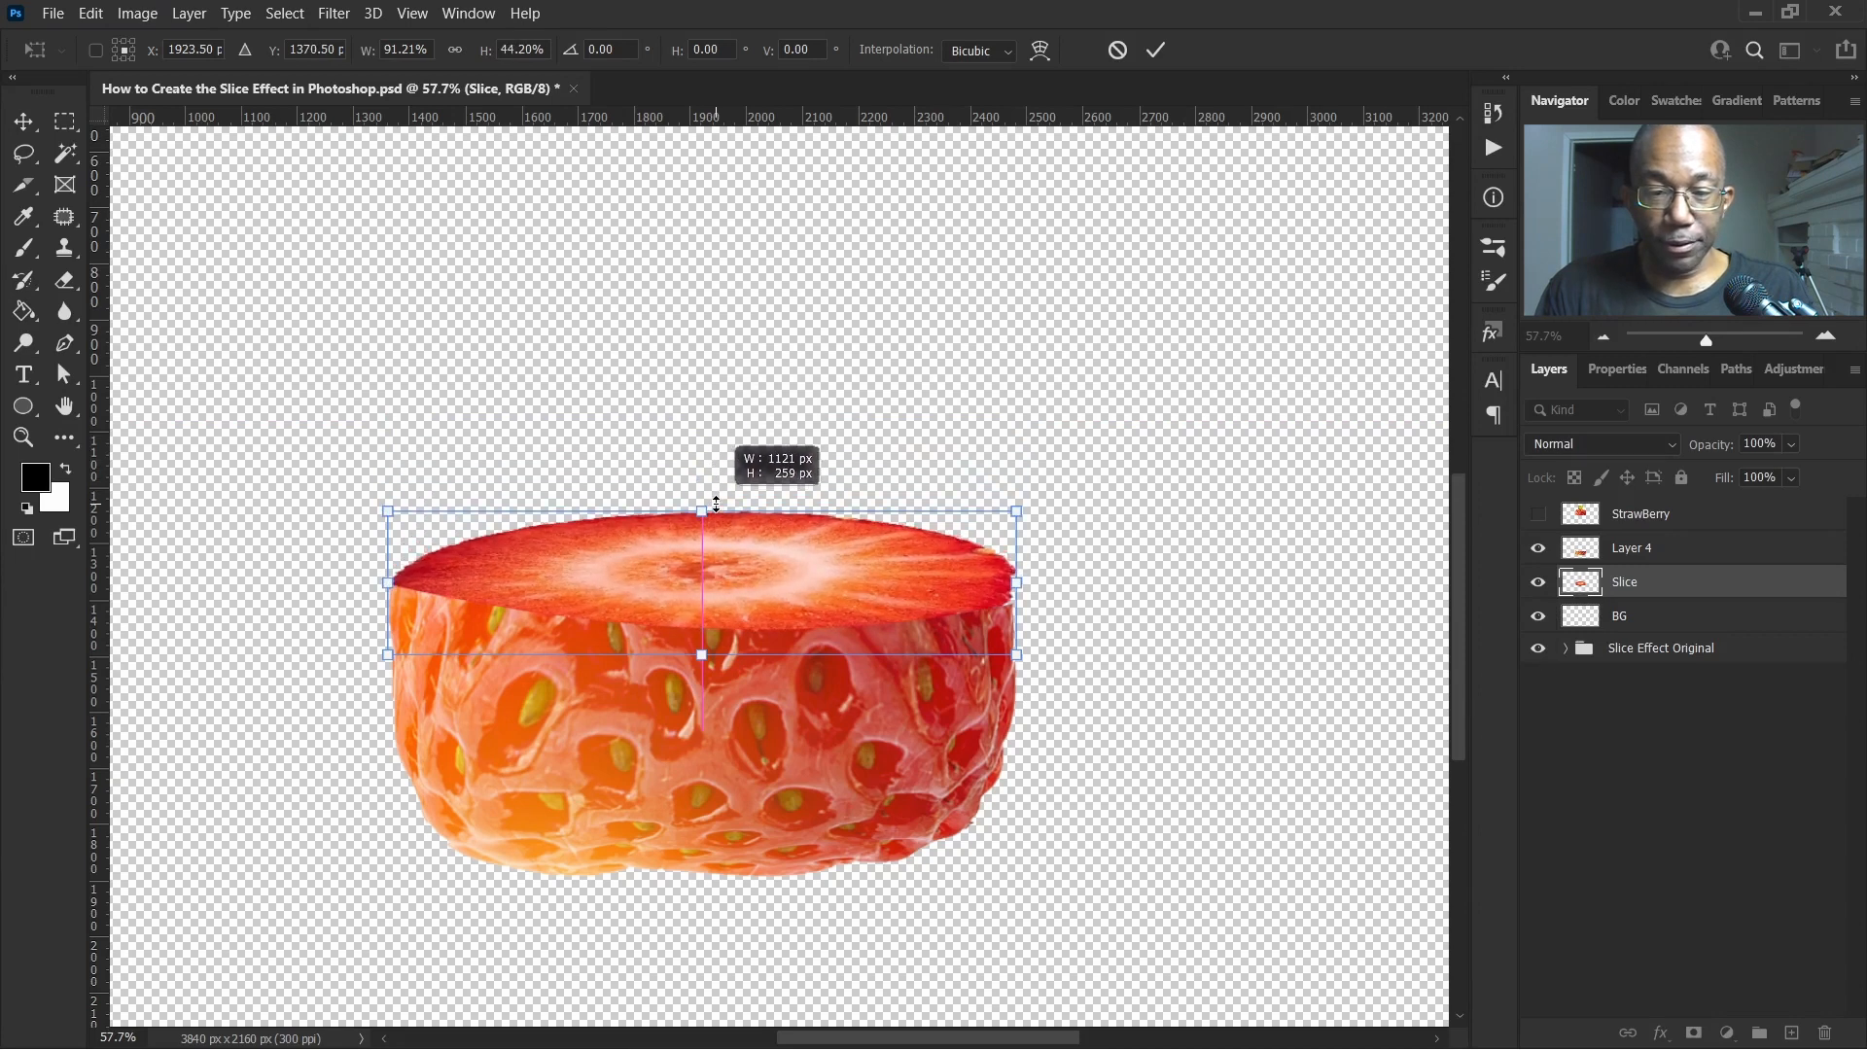
pyautogui.moveTo(717, 504); pyautogui.dragTo(716, 505)
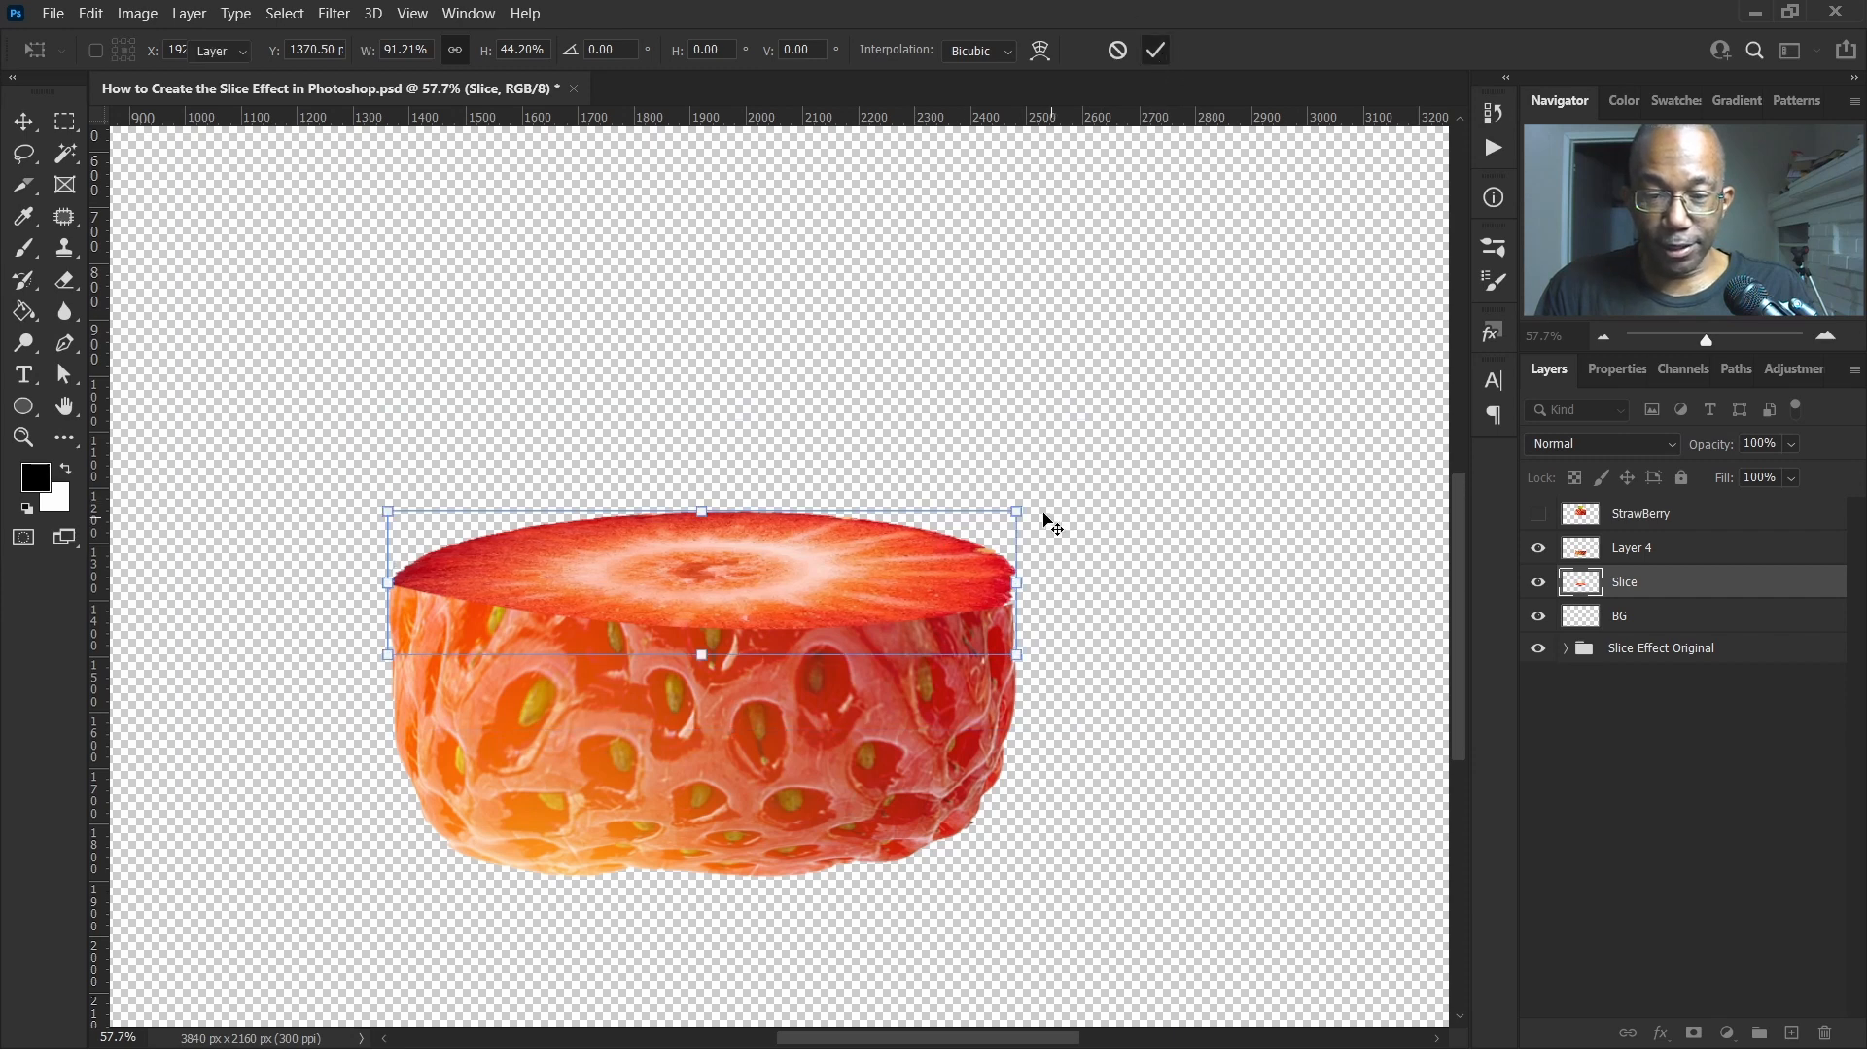
pyautogui.press('Return')
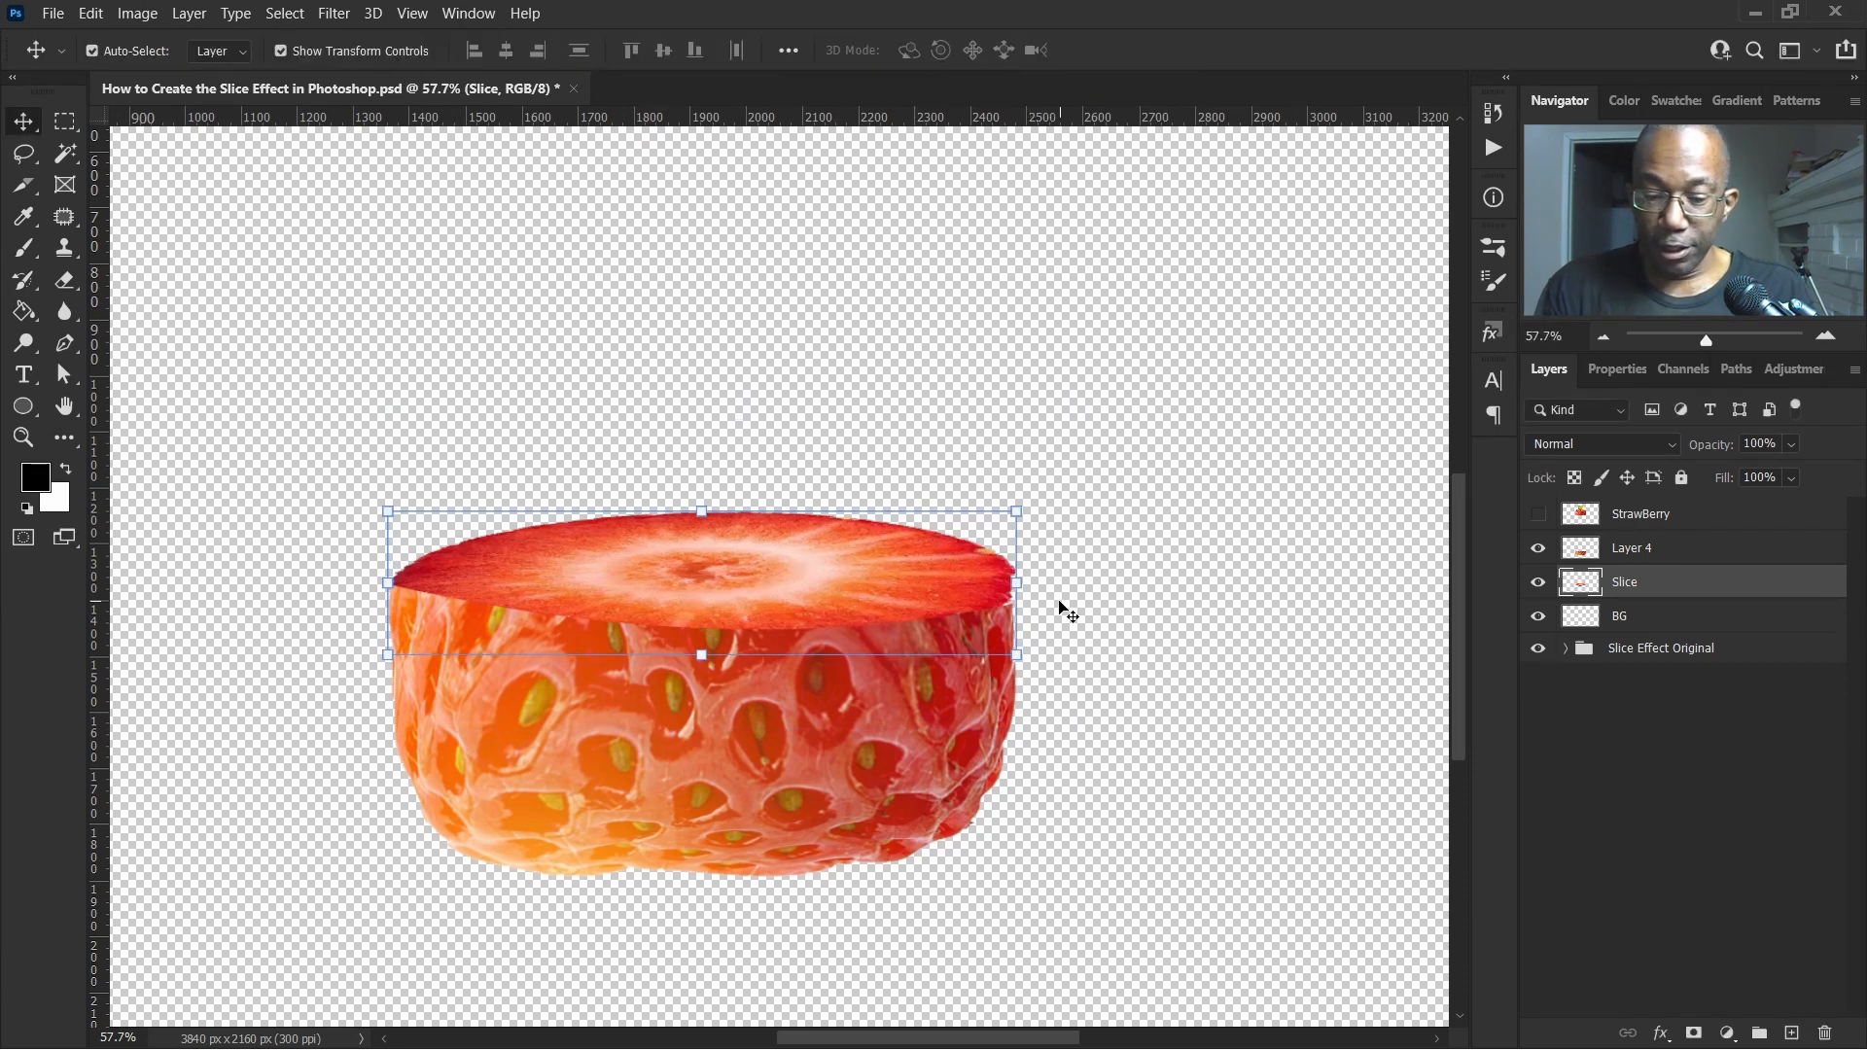
# Nudge the slice down and rotate it about 1 degree
pyautogui.hotkey('shift', 'Down')
pyautogui.hotkey('shift', 'Down')
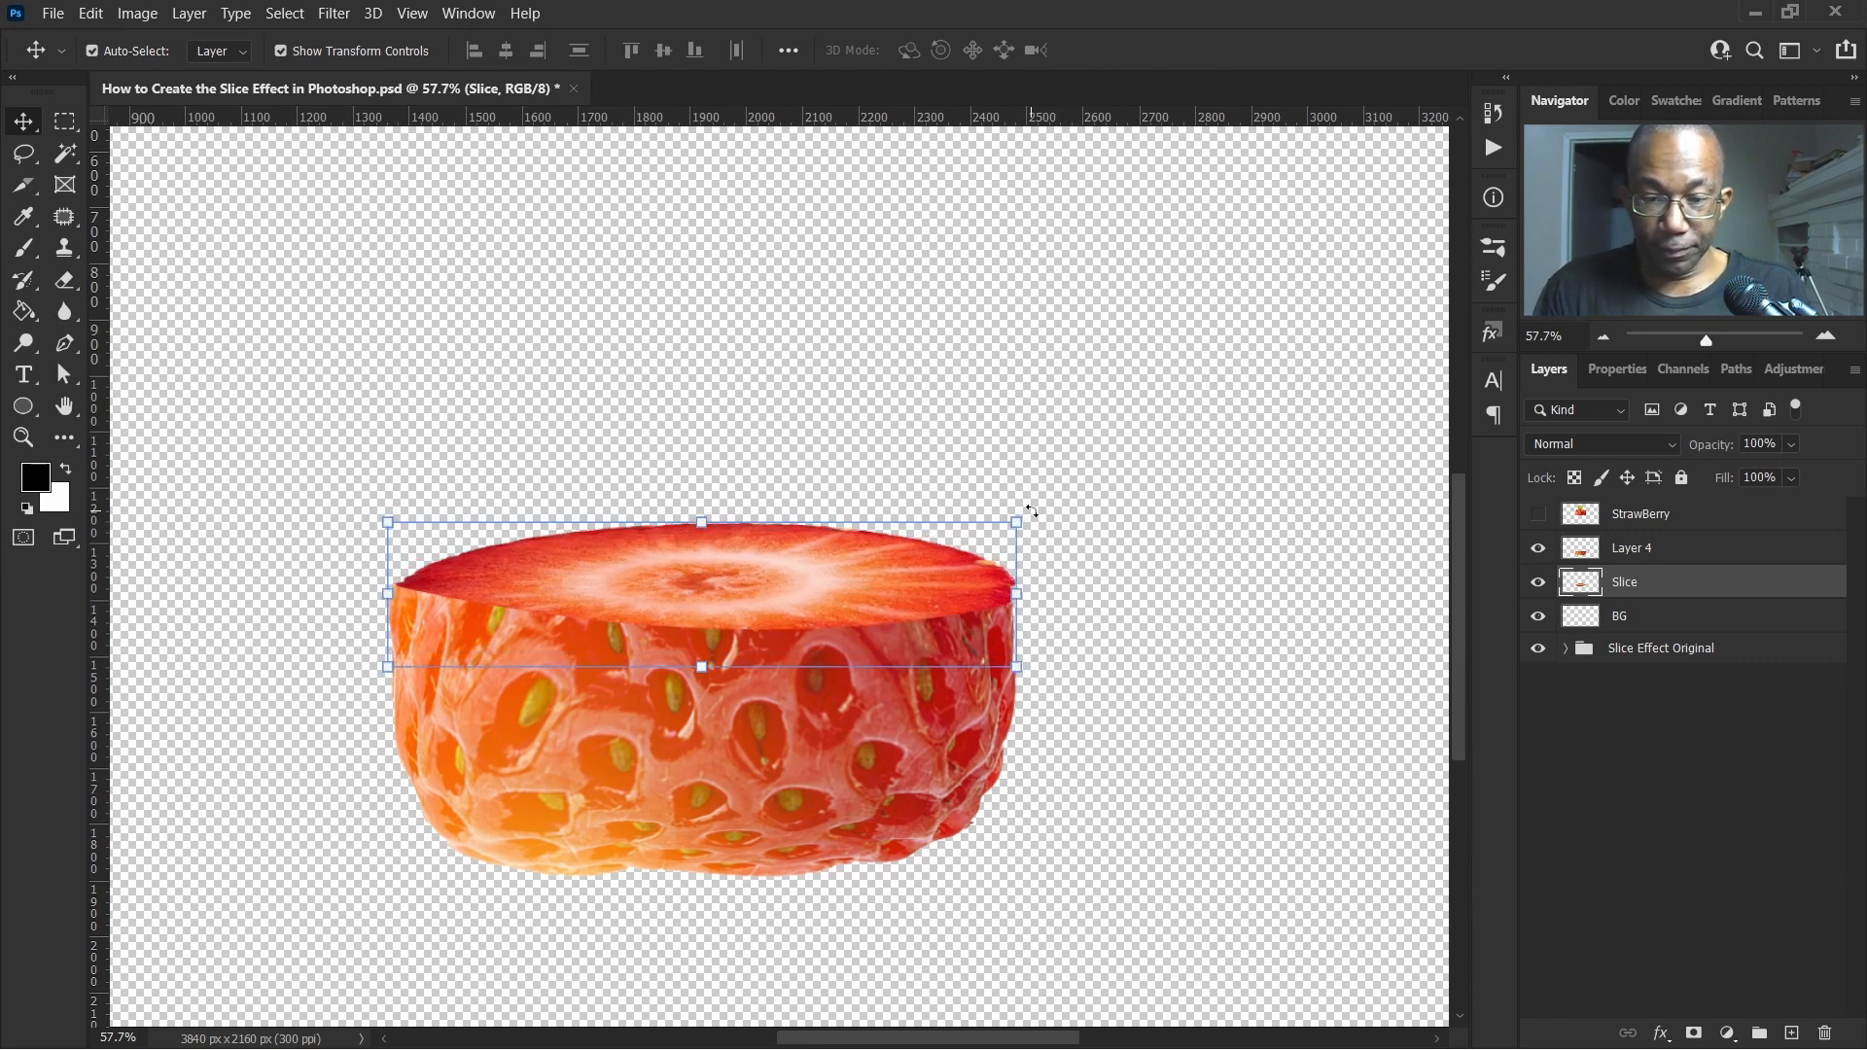
pyautogui.moveTo(1030, 510); pyautogui.dragTo(1038, 515)
pyautogui.click(1158, 55)
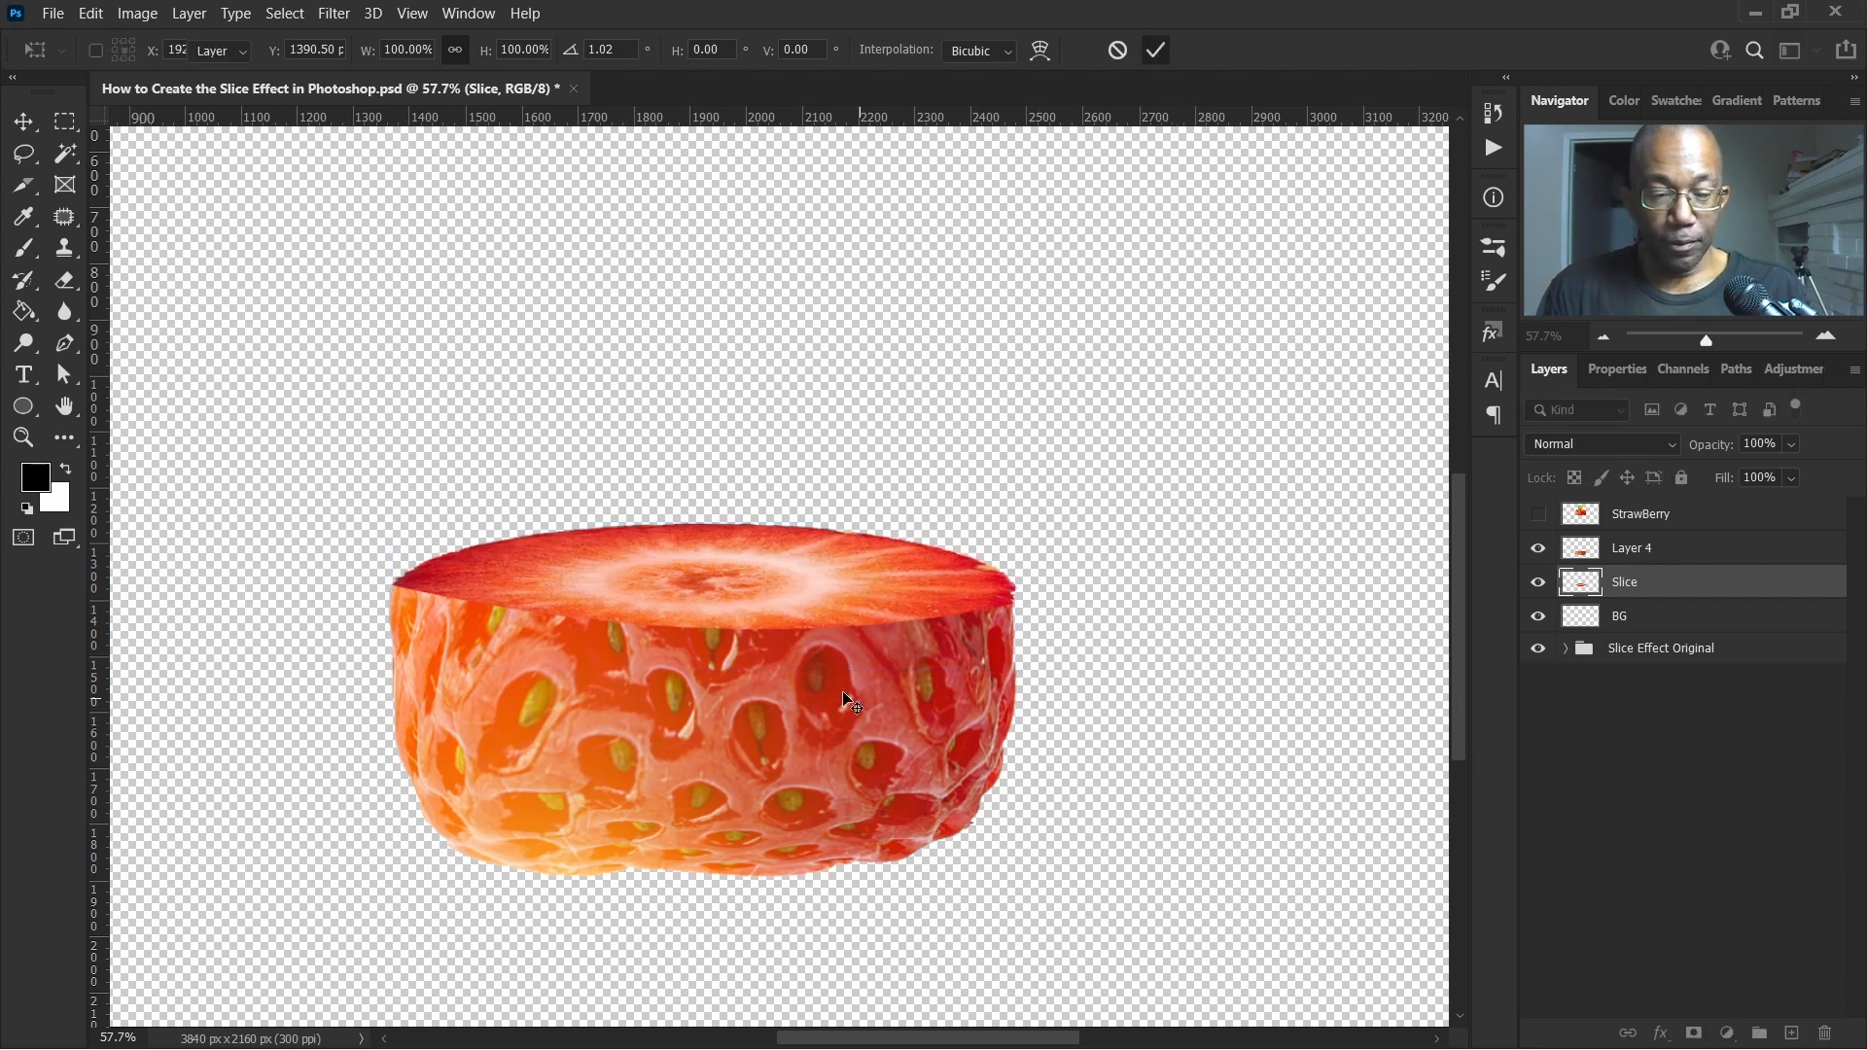
# Select the upper strawberry piece and nudge it down closer to the slice
pyautogui.scroll(-4, 818, 685)
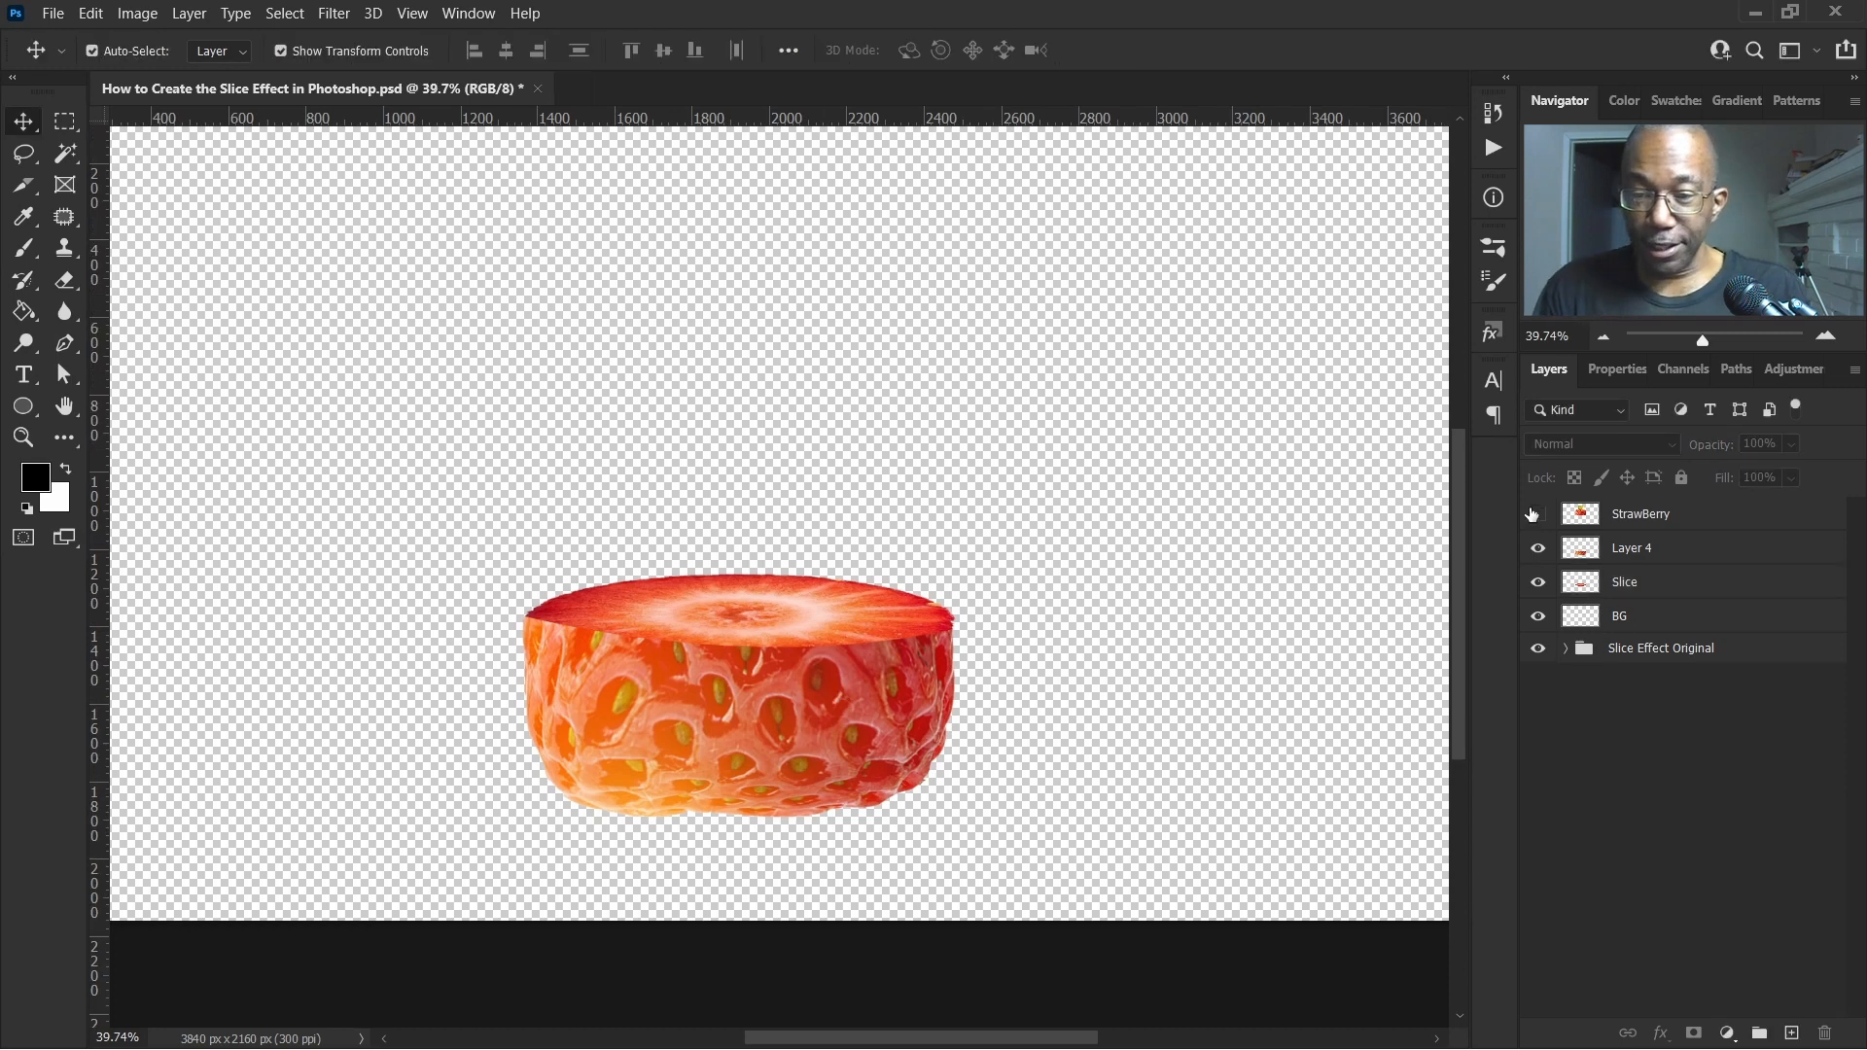
pyautogui.scroll(1, 1054, 580)
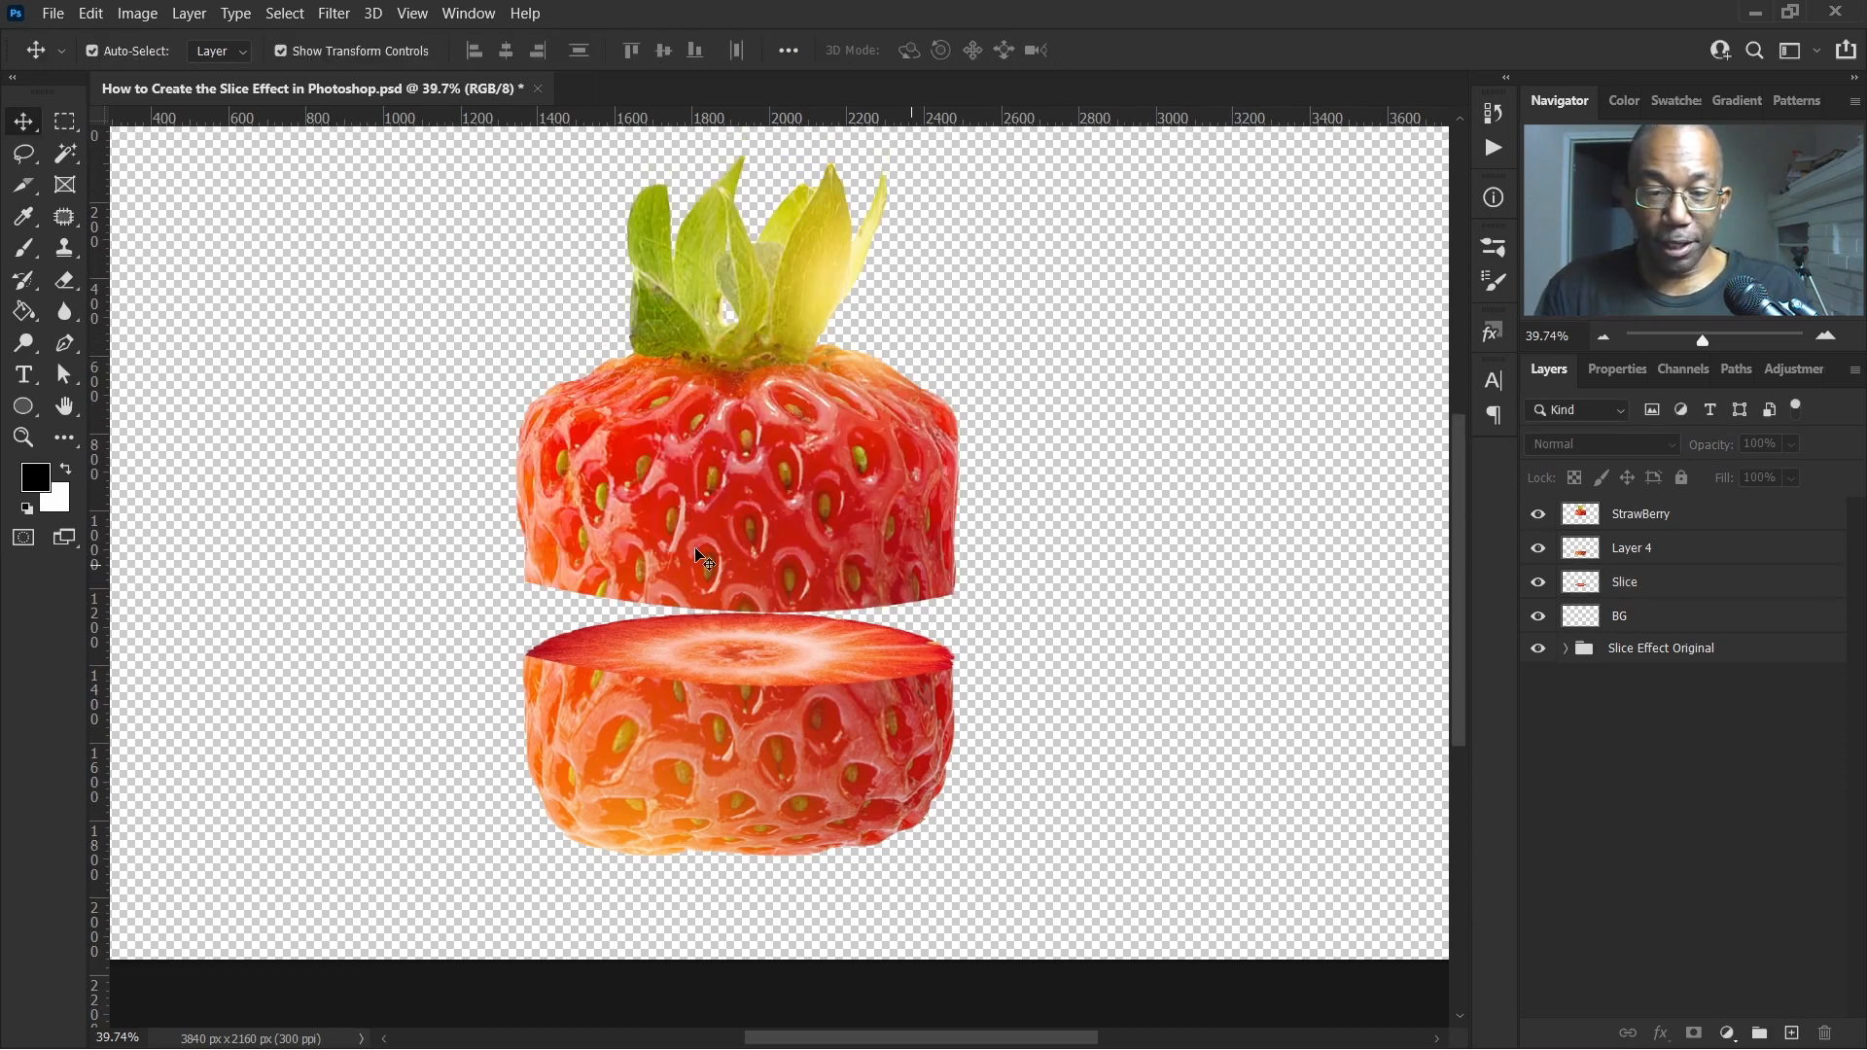
pyautogui.click(722, 478)
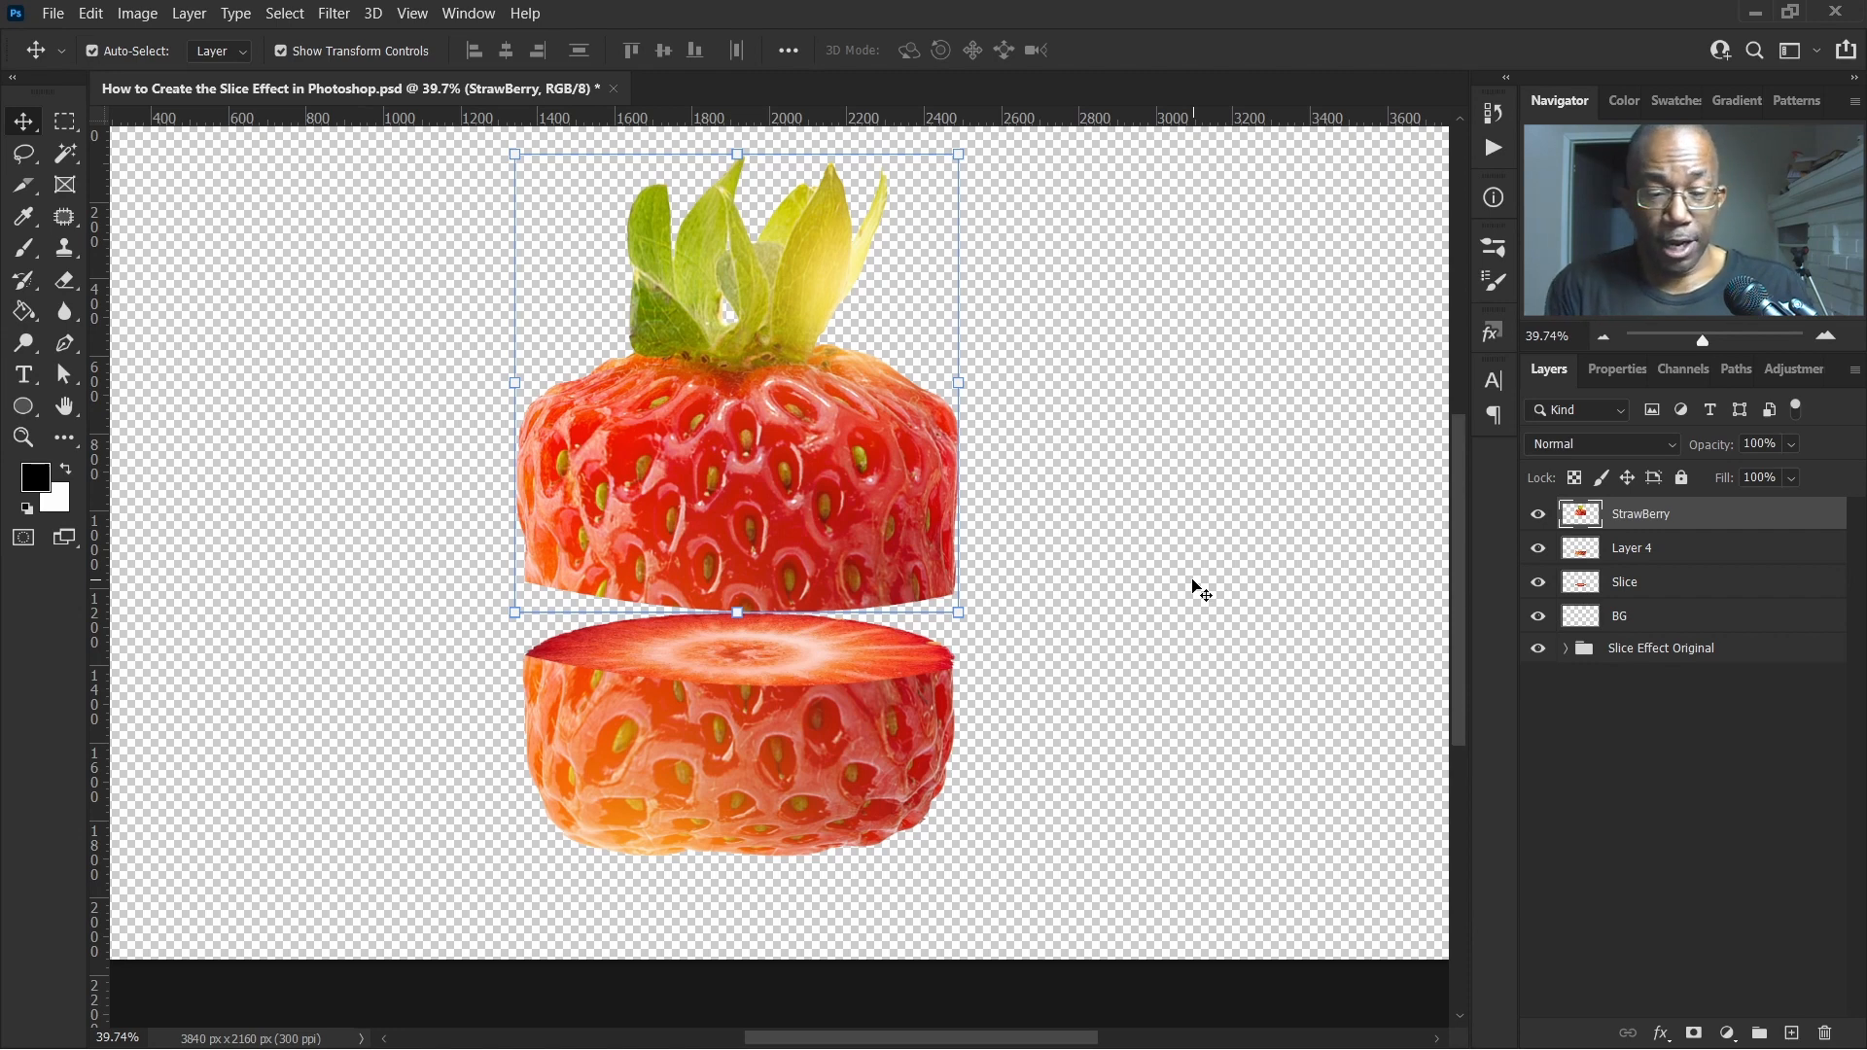
pyautogui.hotkey('shift', 'Down')
pyautogui.hotkey('shift', 'Down')
pyautogui.hotkey('shift', 'Down')
pyautogui.hotkey('shift', 'Down')
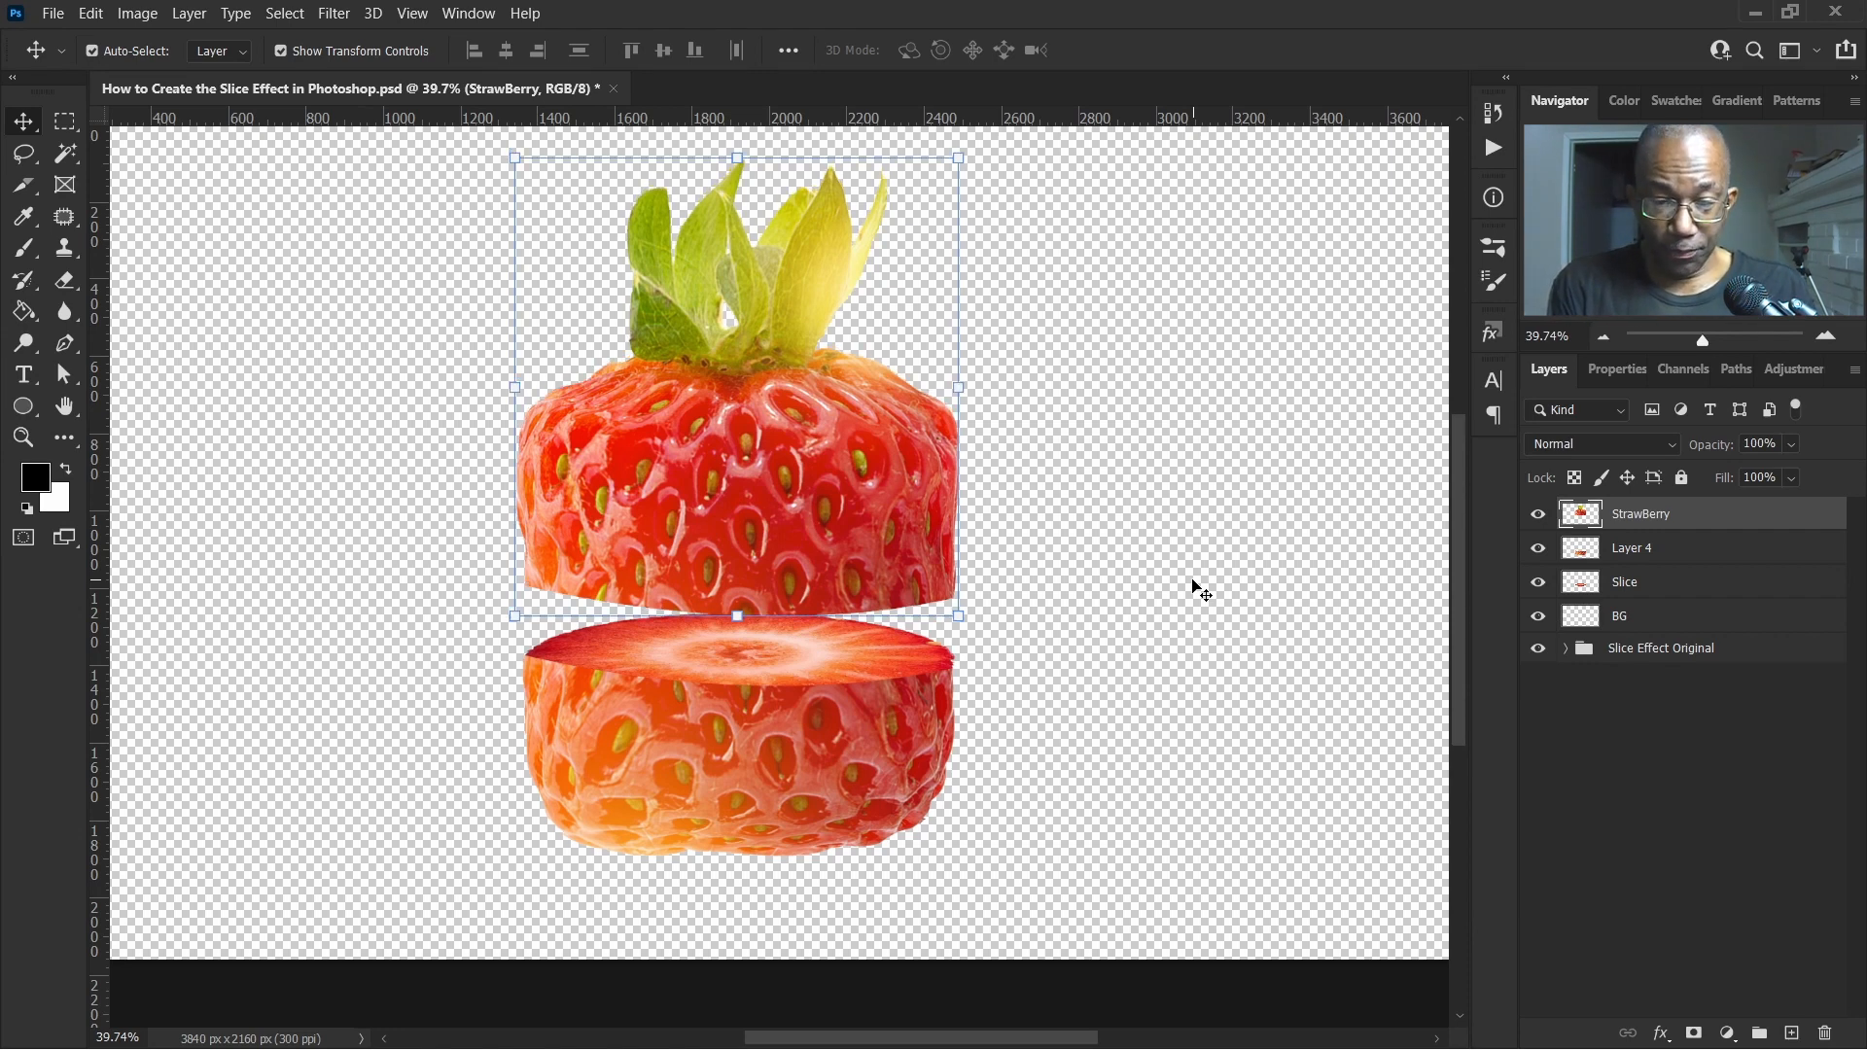
pyautogui.hotkey('shift', 'Down')
pyautogui.hotkey('shift', 'Down')
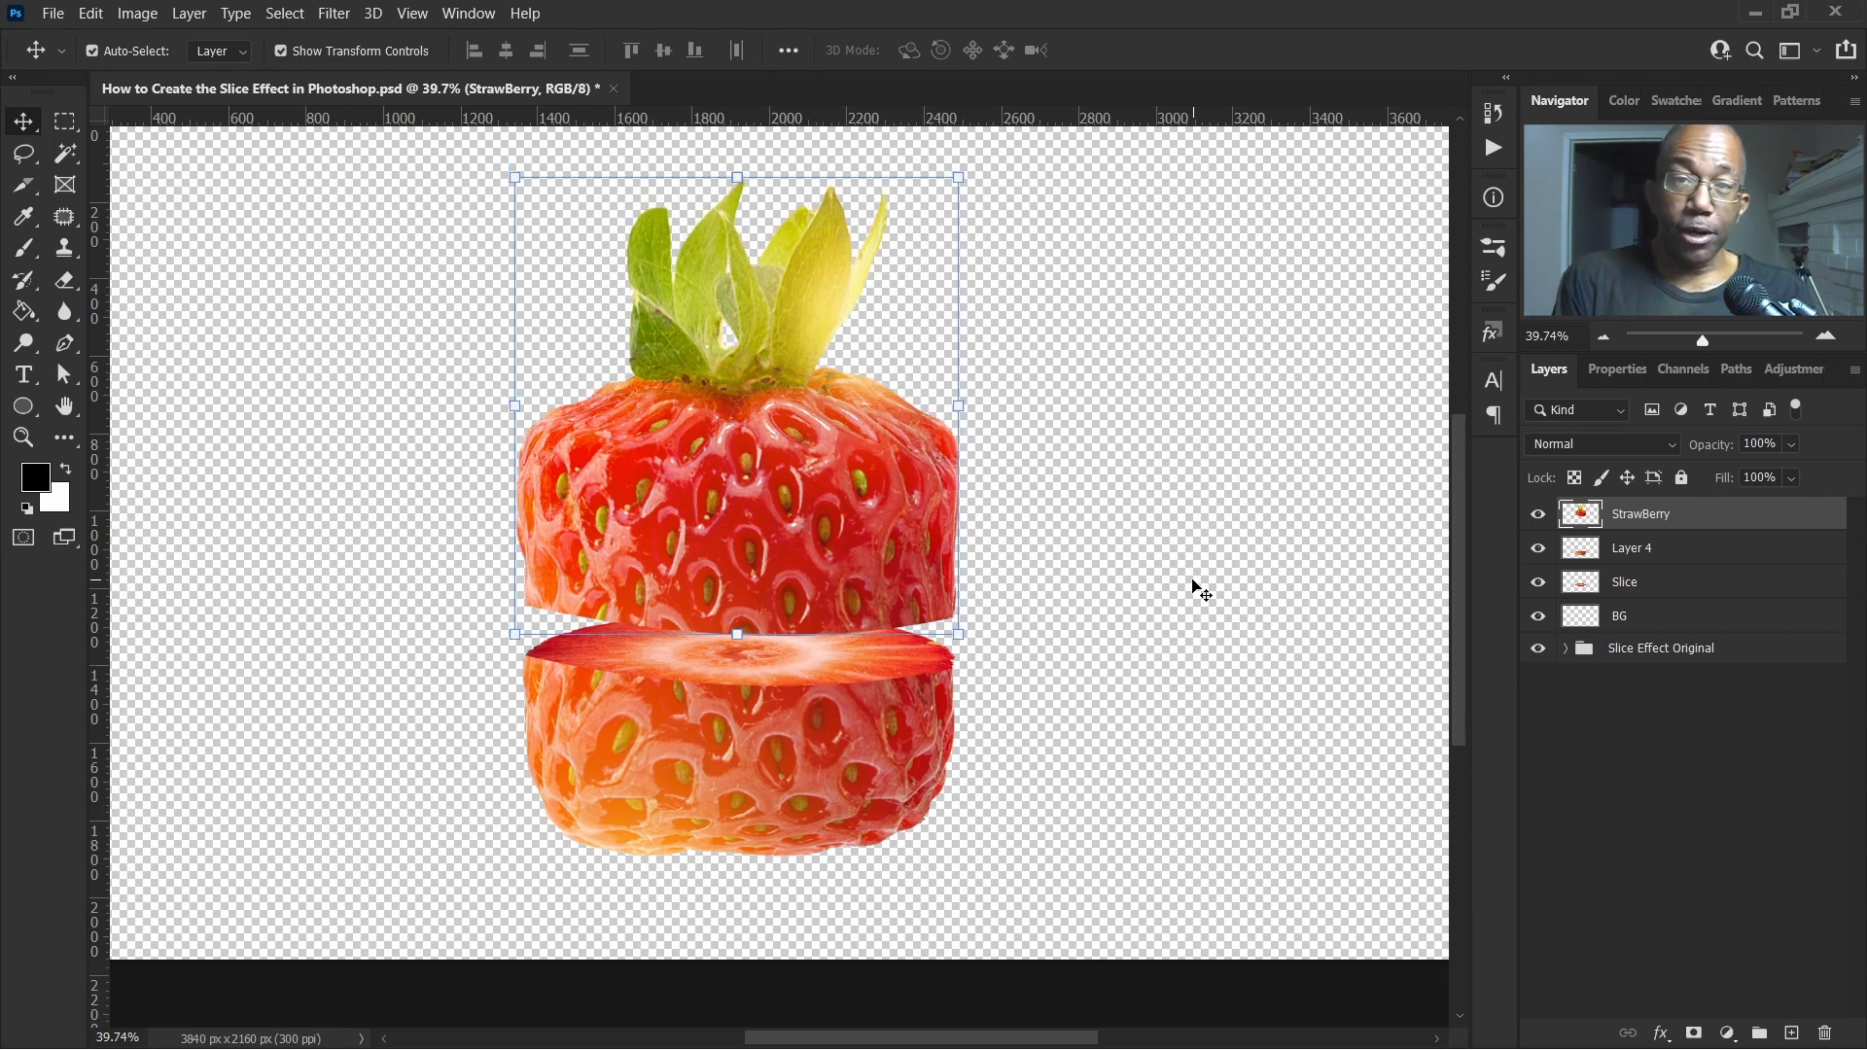
# Add a new layer above the Slice layer and clip it to the slice
pyautogui.click(1672, 590)
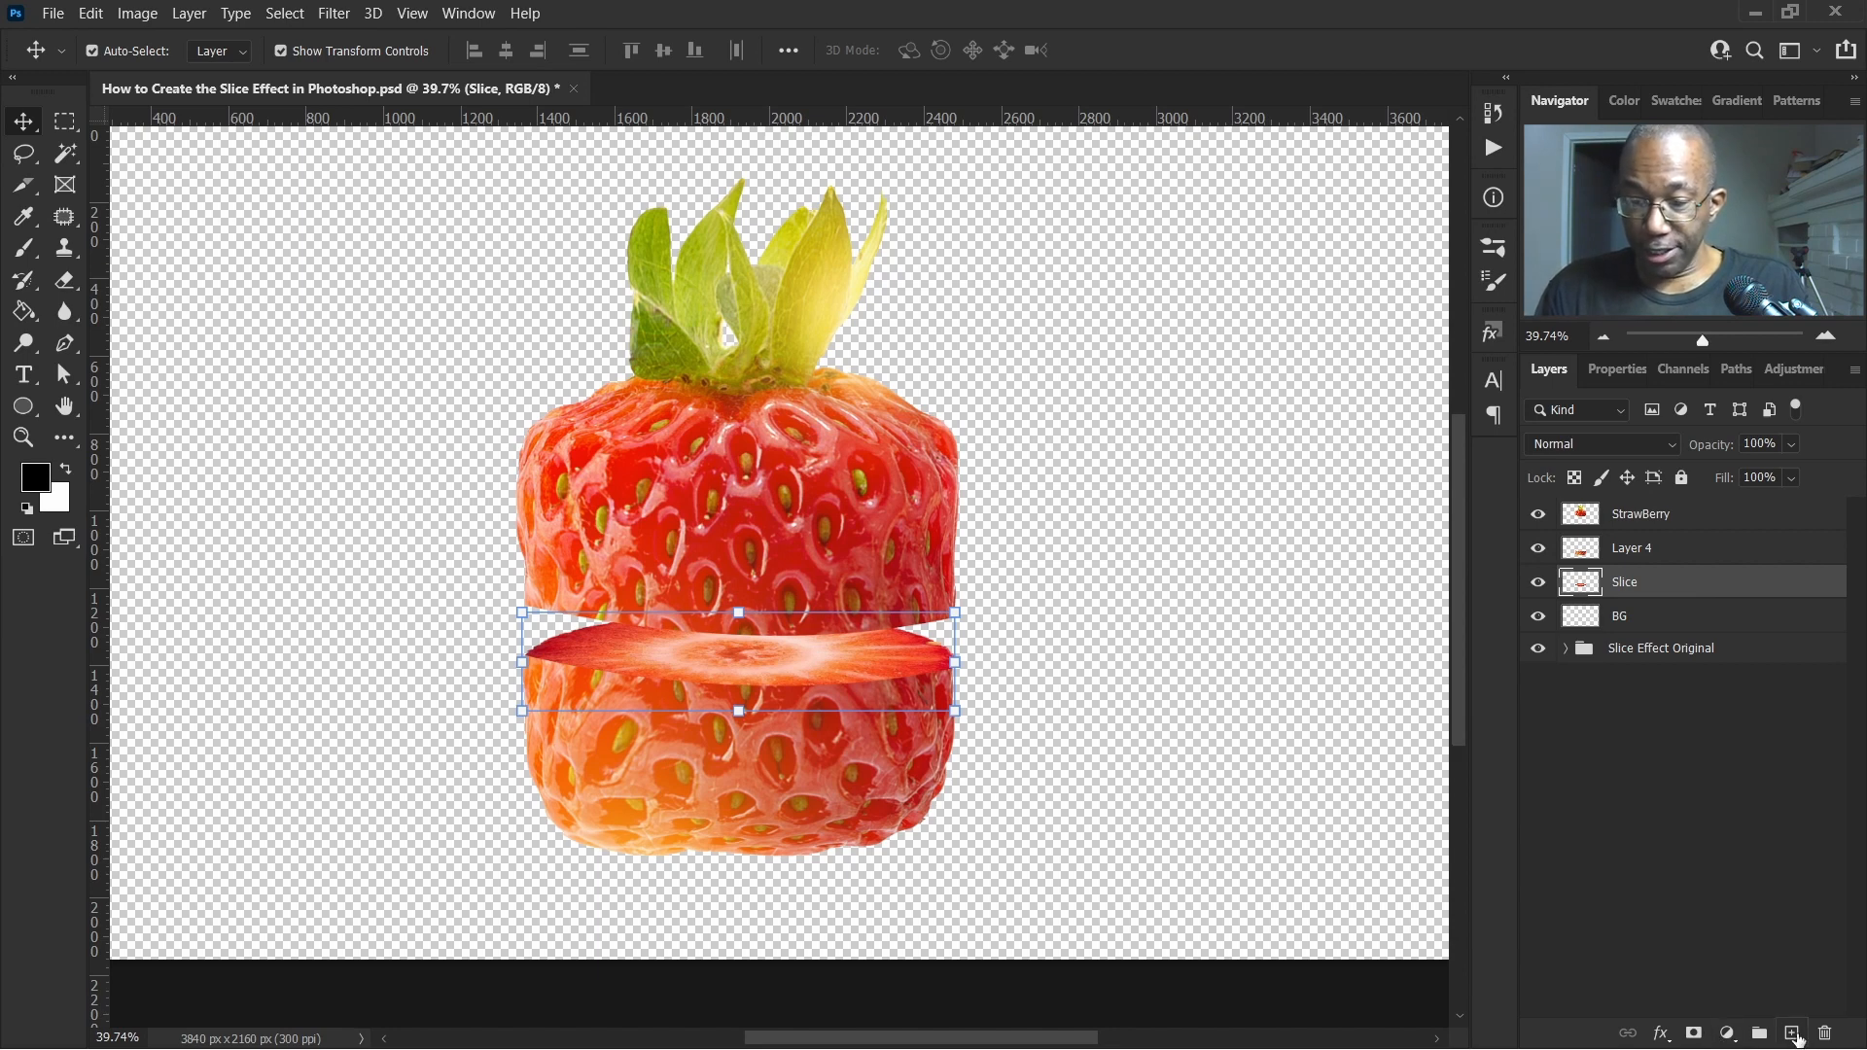
pyautogui.click(1792, 1034)
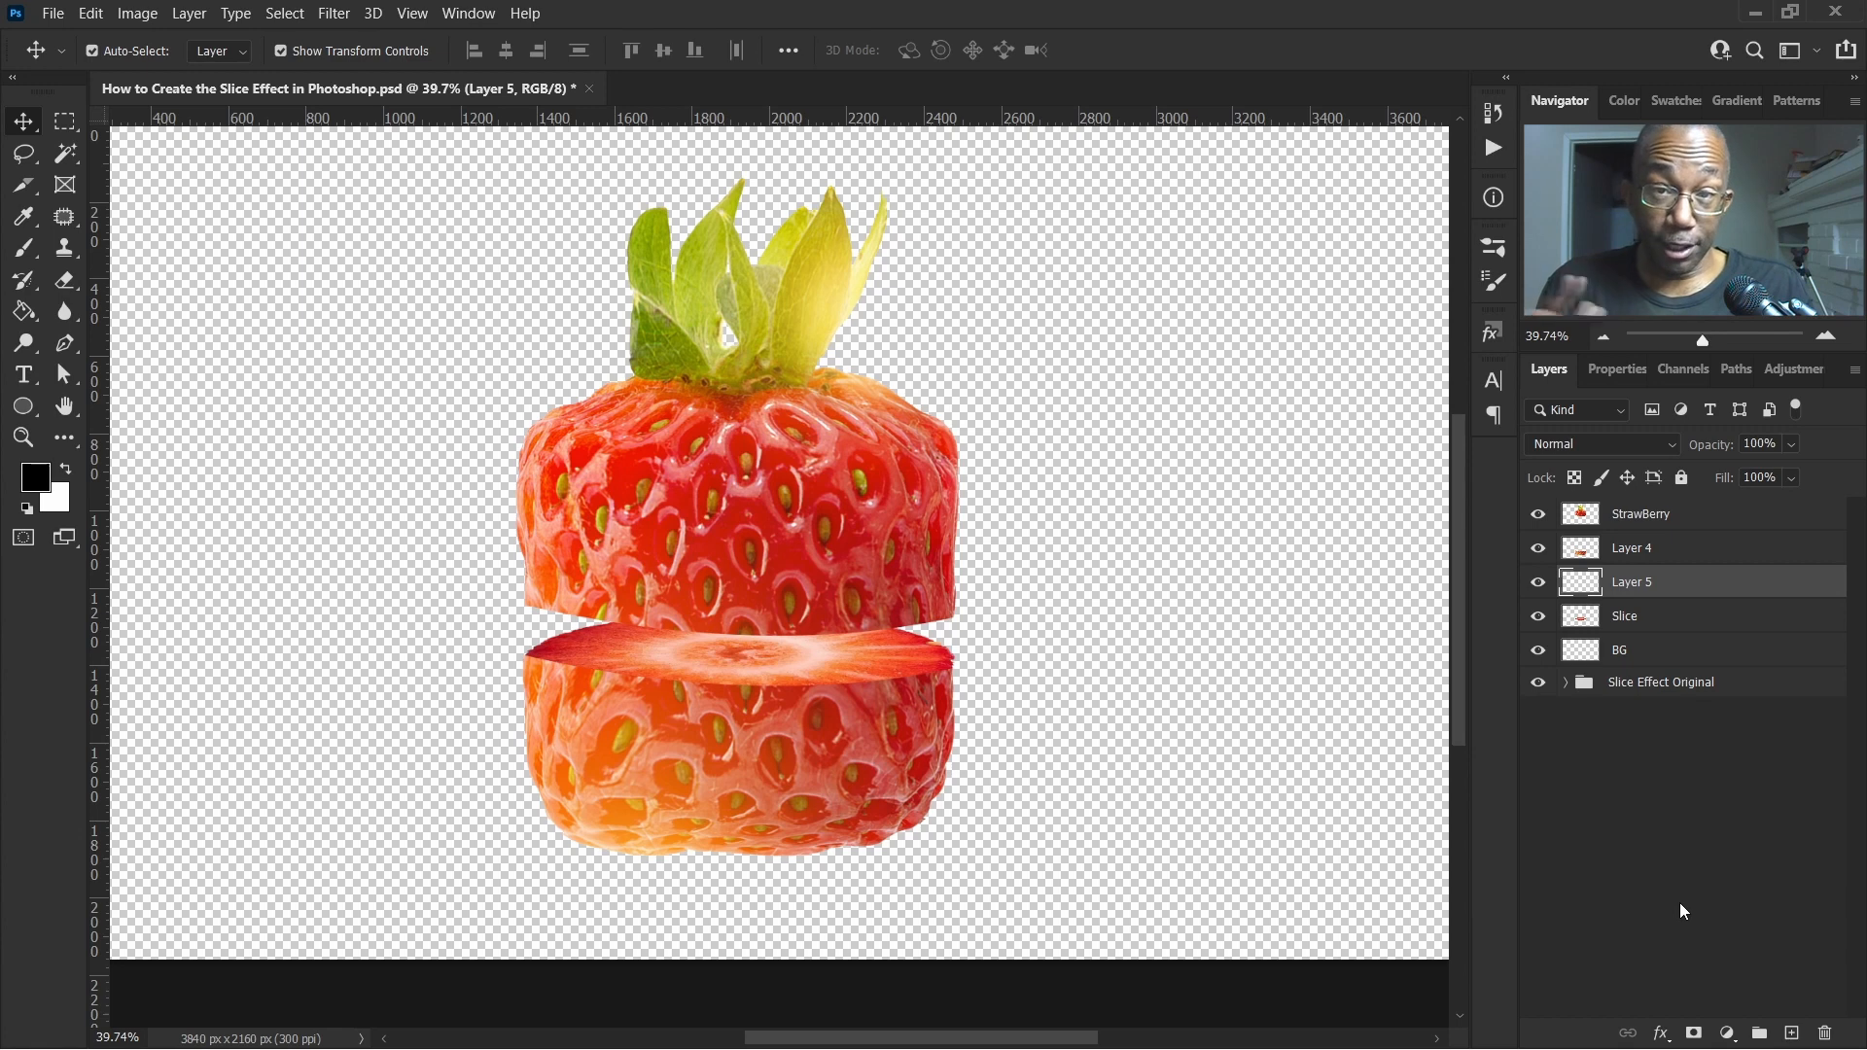
pyautogui.keyDown('alt'); pyautogui.click(1587, 590); pyautogui.keyUp('alt')
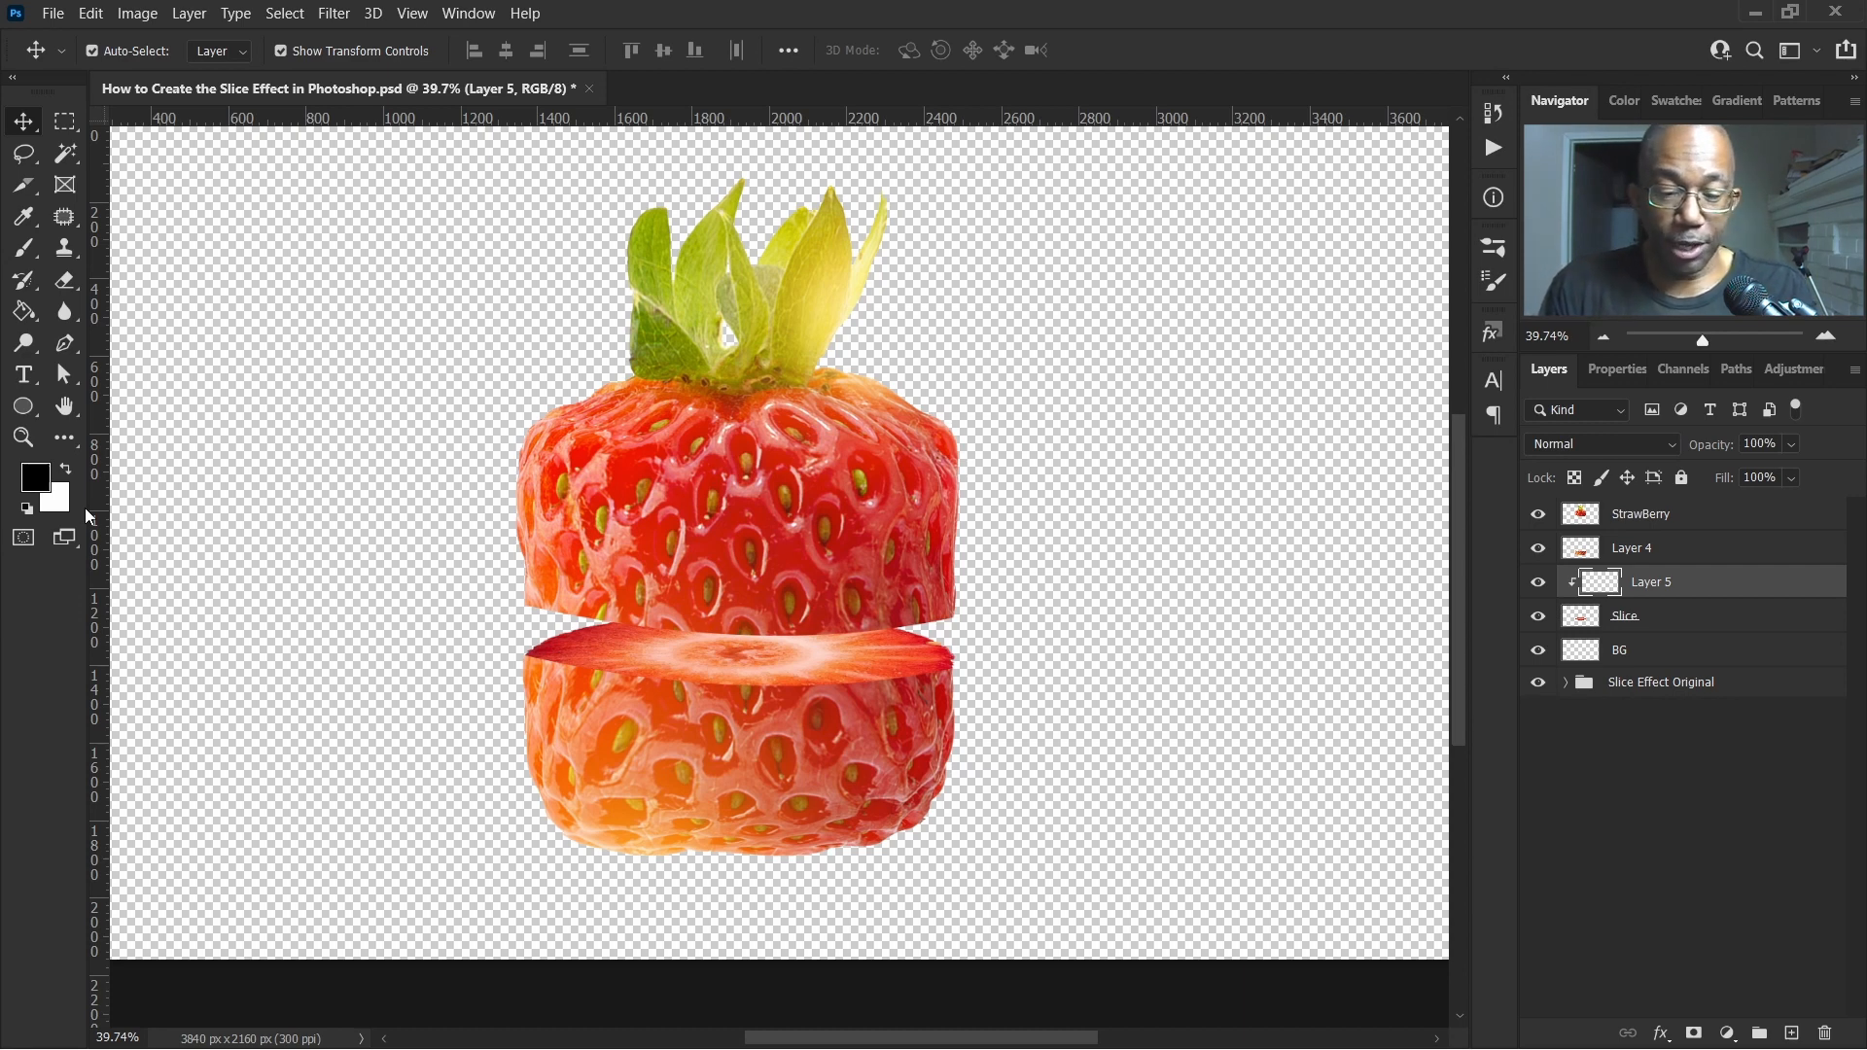
# Paint black shading over the slice on the clipped layer with a soft brush at 61% opacity
pyautogui.press('b')
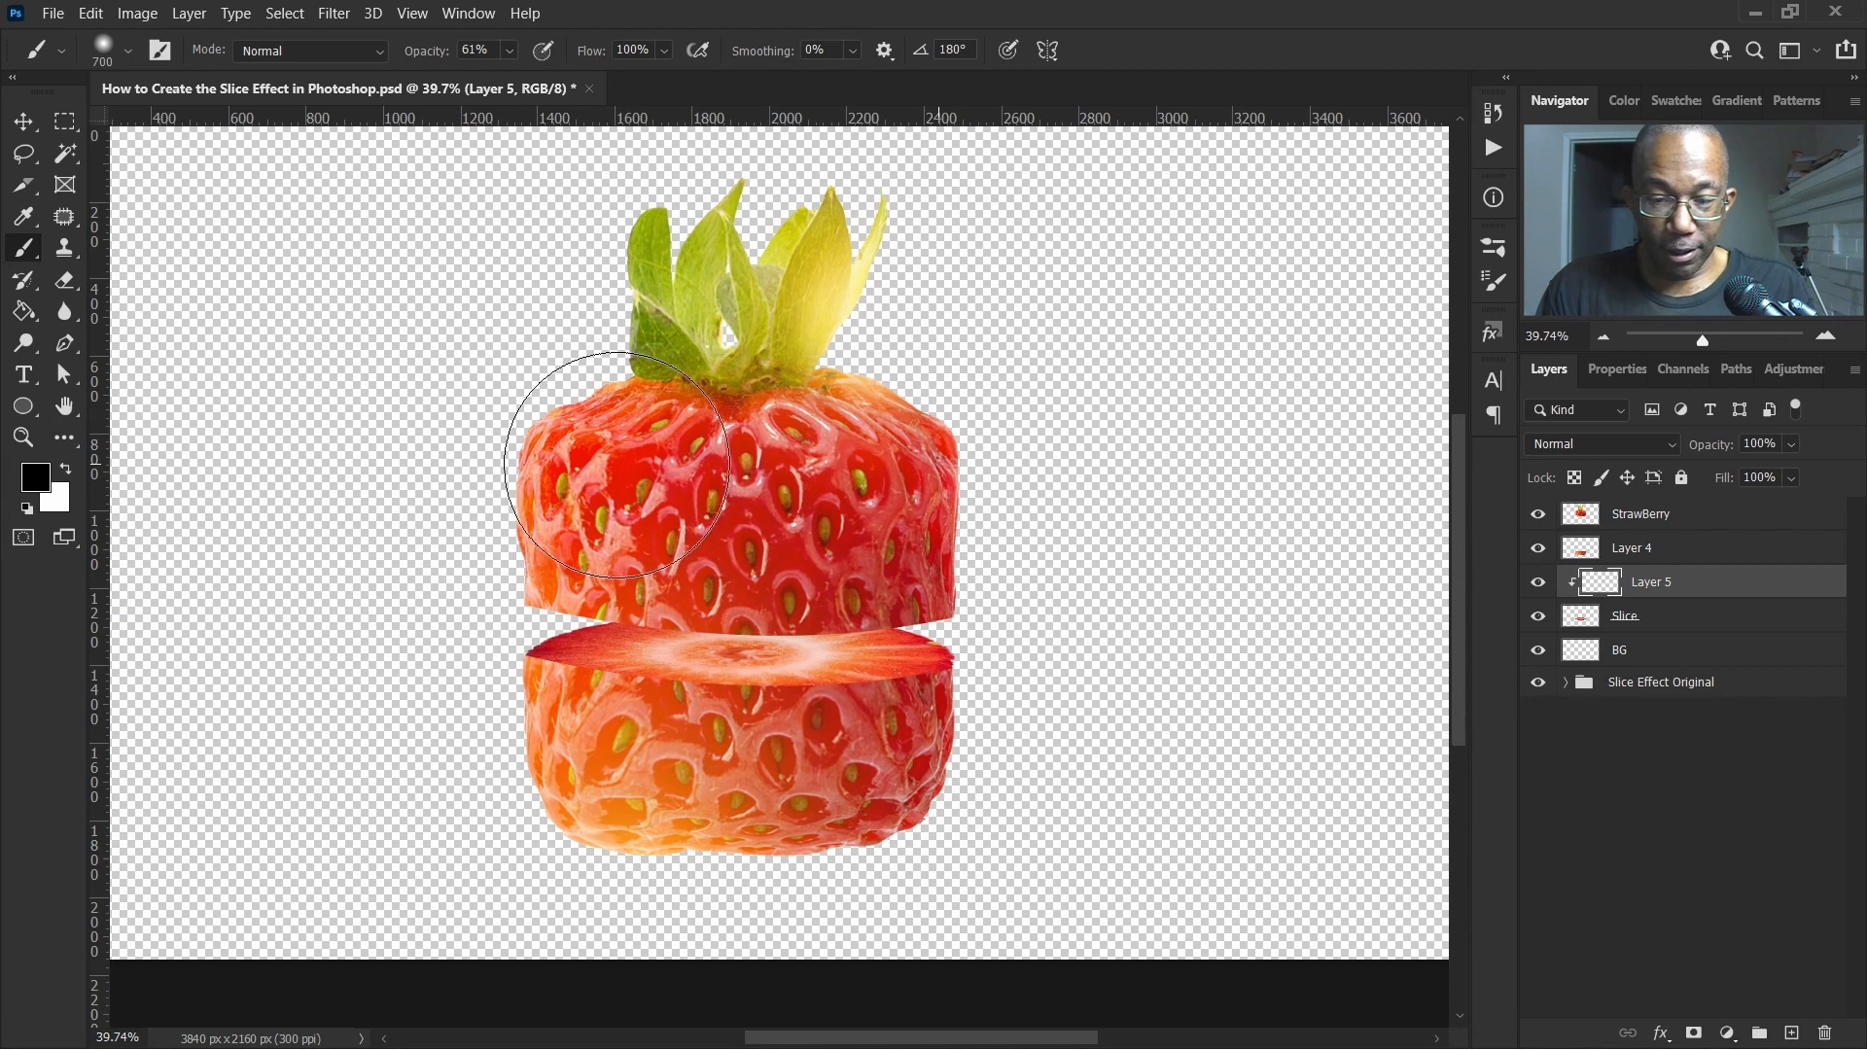
pyautogui.moveTo(963, 482)
pyautogui.mouseDown()
pyautogui.moveTo(547, 483)
pyautogui.moveTo(1028, 515)
pyautogui.mouseUp()
pyautogui.moveTo(983, 454)
pyautogui.mouseDown()
pyautogui.moveTo(733, 504)
pyautogui.moveTo(431, 506)
pyautogui.mouseUp()
pyautogui.moveTo(667, 496)
pyautogui.mouseDown()
pyautogui.moveTo(1078, 463)
pyautogui.moveTo(487, 450)
pyautogui.moveTo(697, 484)
pyautogui.moveTo(1070, 488)
pyautogui.moveTo(569, 486)
pyautogui.moveTo(911, 490)
pyautogui.moveTo(1112, 467)
pyautogui.moveTo(479, 498)
pyautogui.moveTo(1081, 498)
pyautogui.moveTo(522, 513)
pyautogui.moveTo(404, 574)
pyautogui.moveTo(1092, 438)
pyautogui.moveTo(1103, 605)
pyautogui.mouseUp()
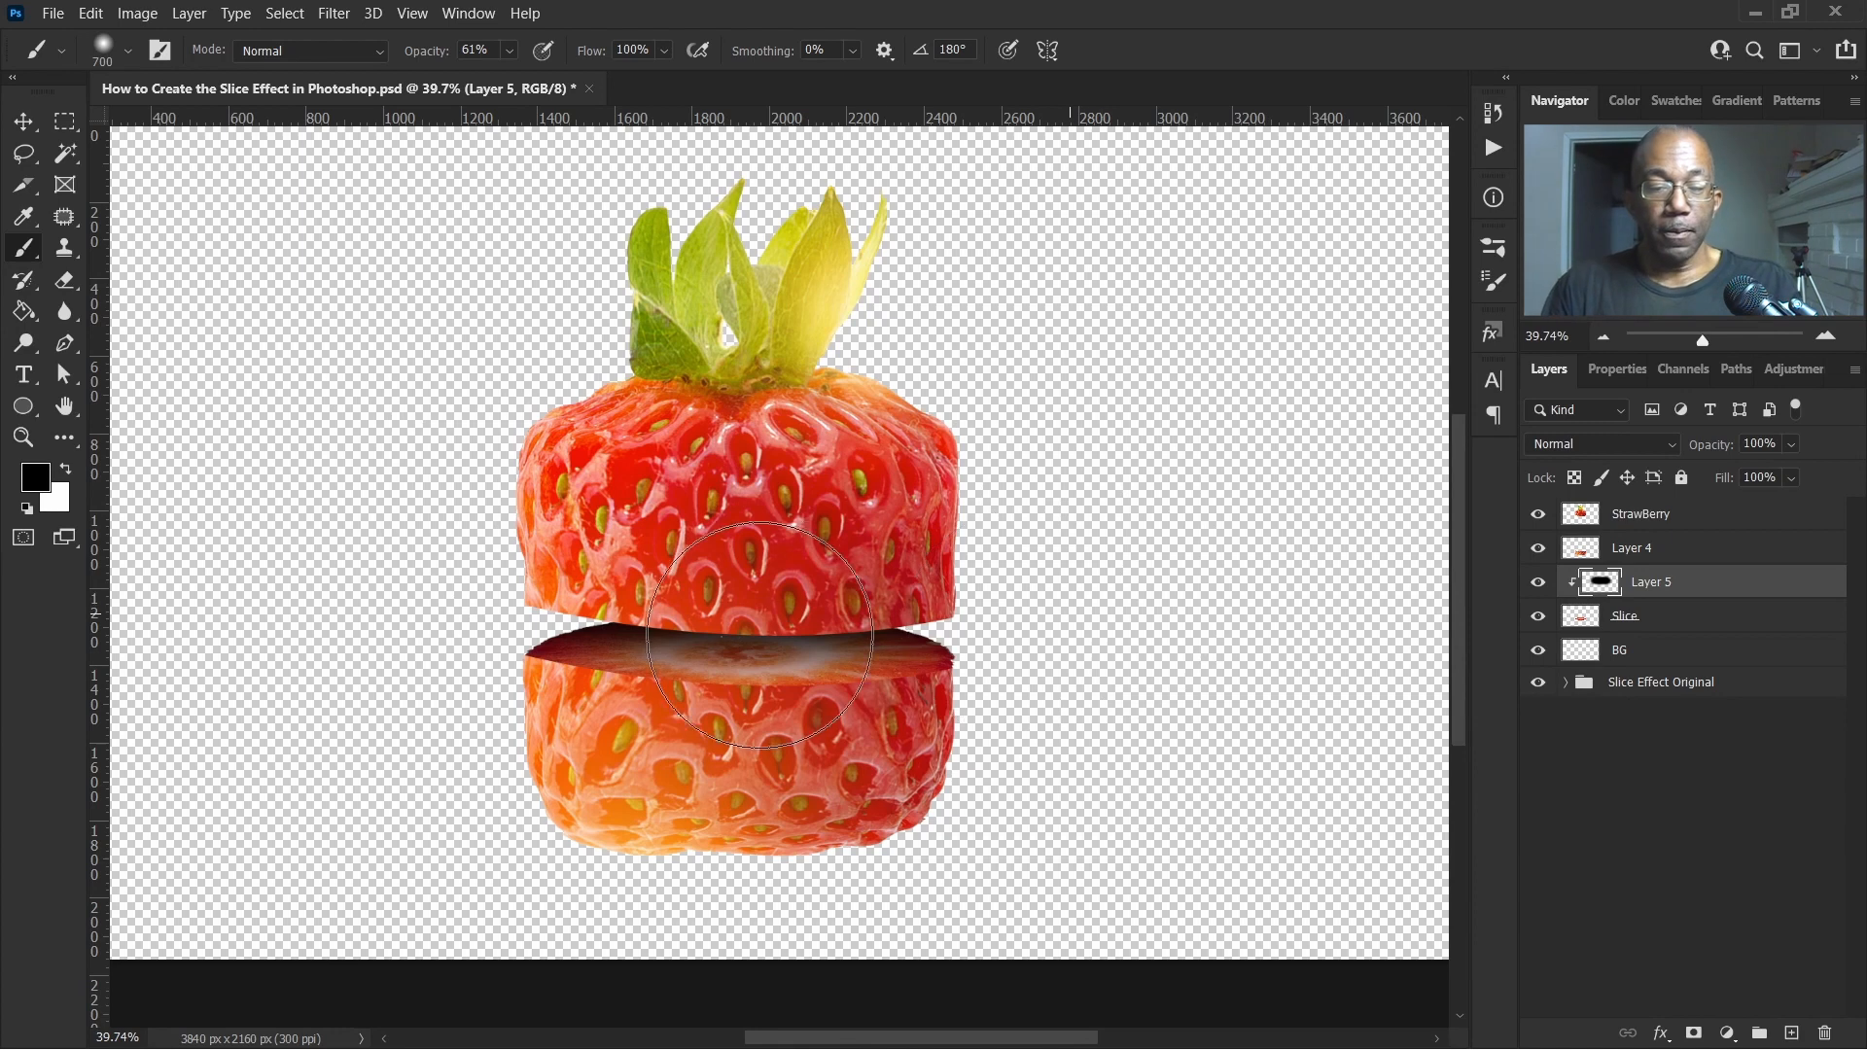
pyautogui.scroll(-5, 864, 594)
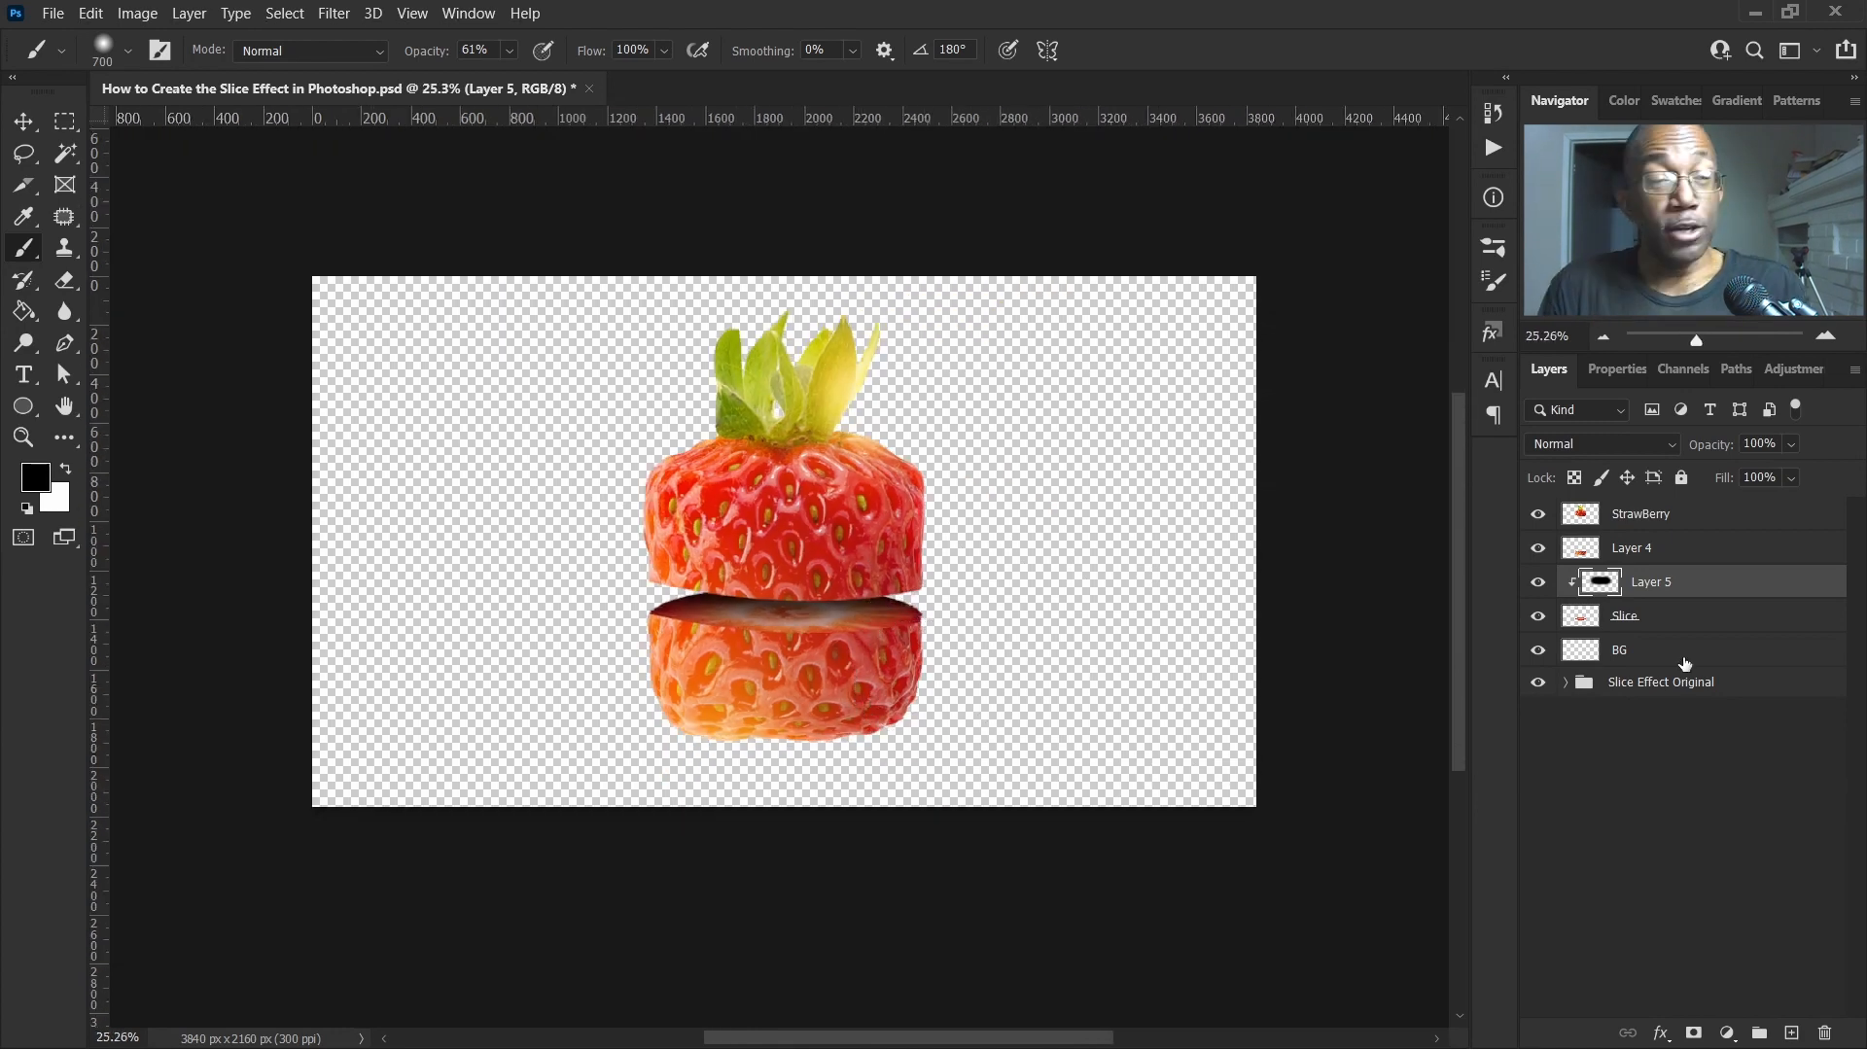